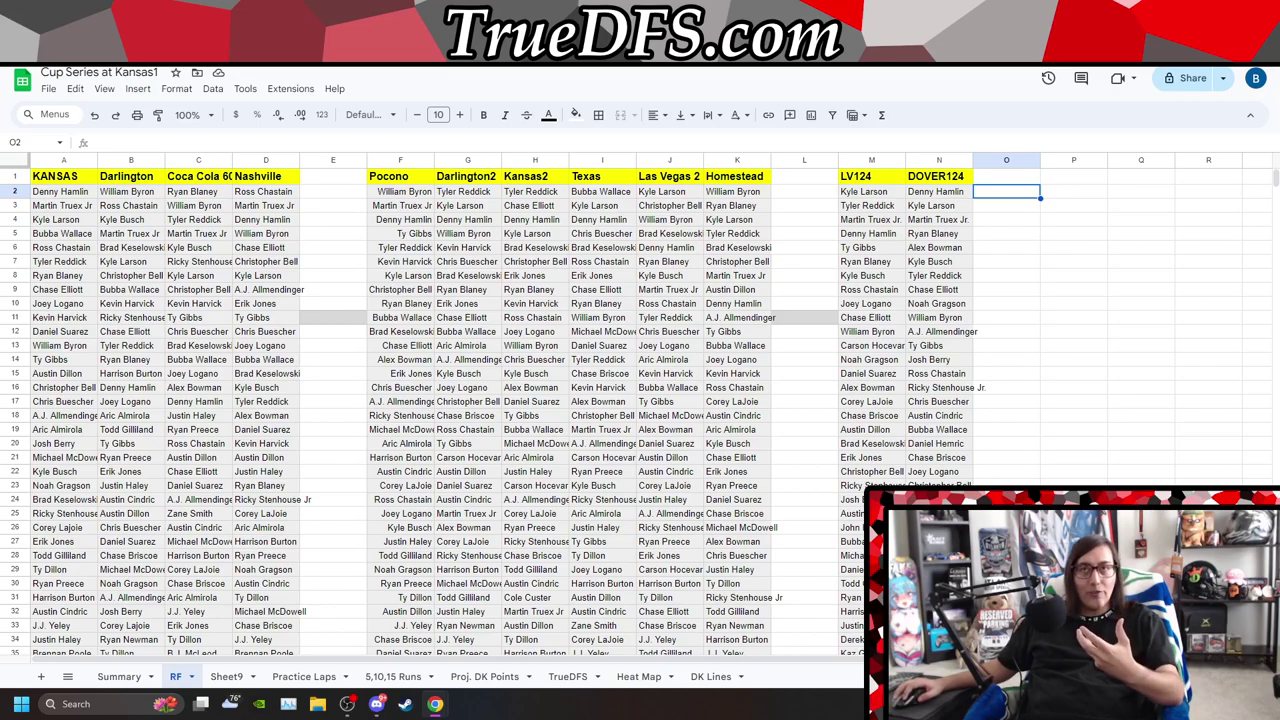
- Examine the image of the player table with its %Drafted values
left_click_drag(5, 280, 372, 280)
key("F11")
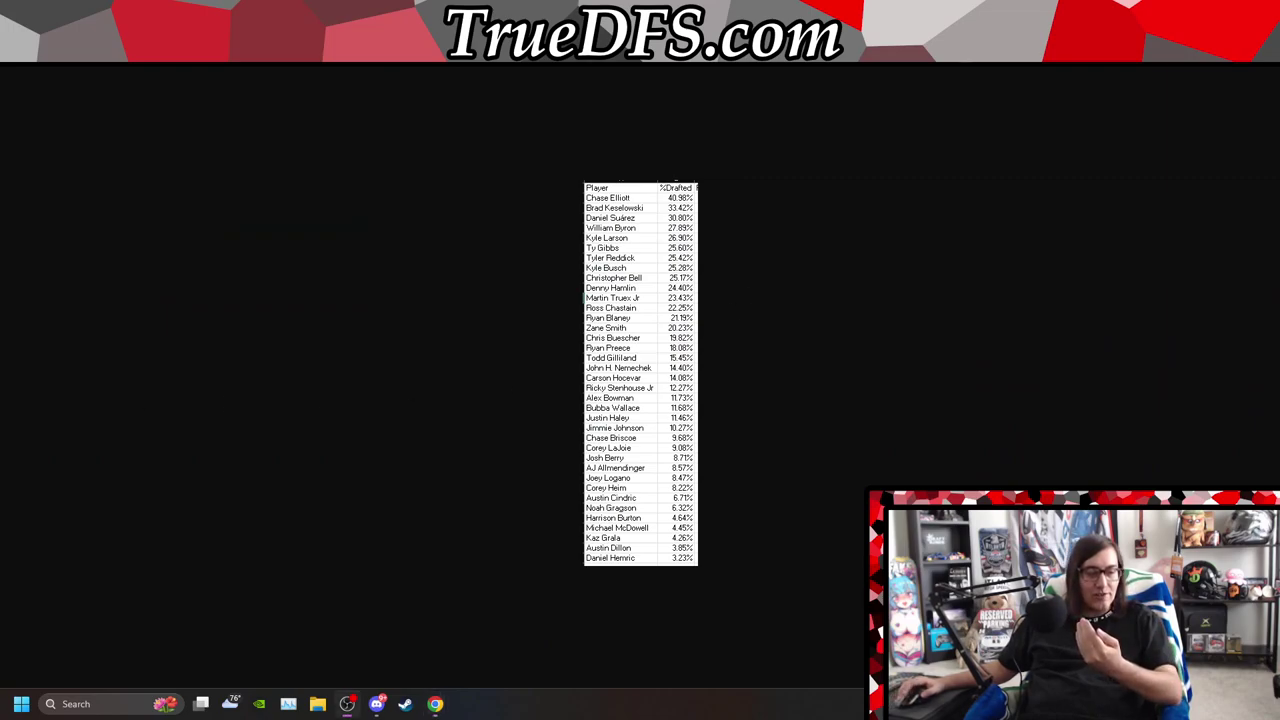
right_click(662, 240)
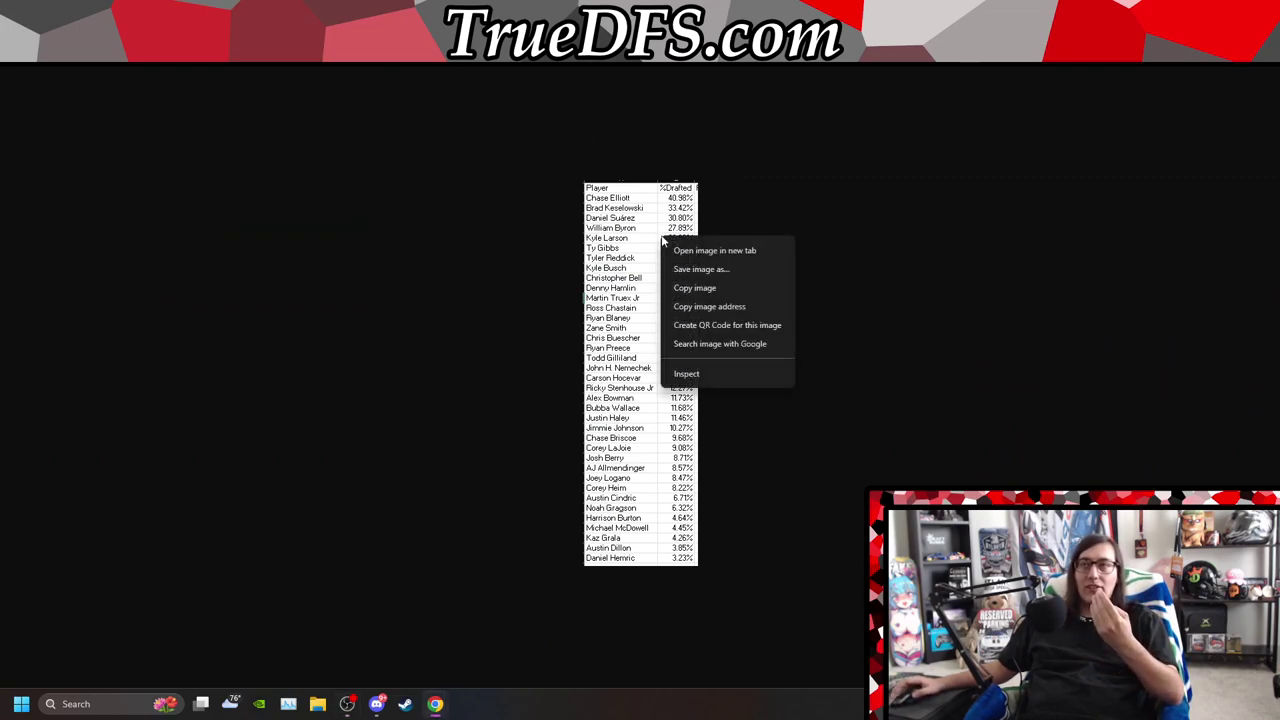
left_click(706, 251)
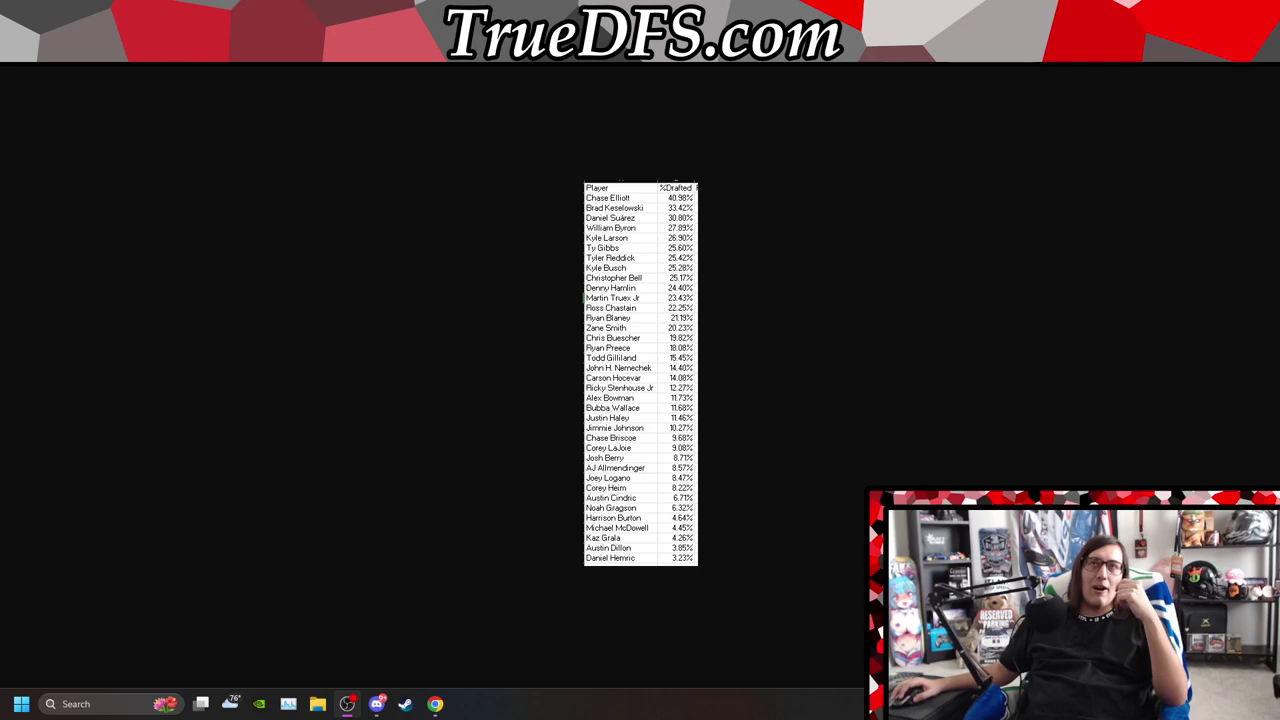
- Switch to the Cup Series at Dover spreadsheet and view its colour-coded driver lineup grid down to the last driver
key("alt+Tab")
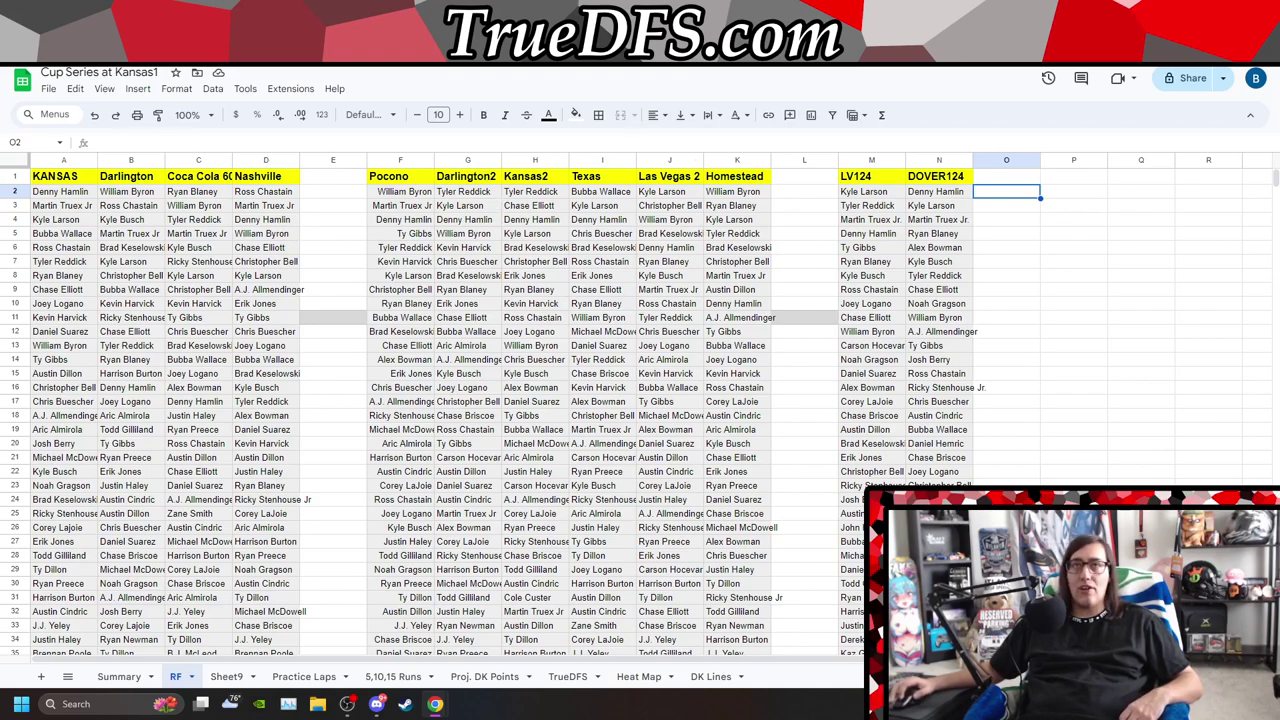
key("ctrl+Tab")
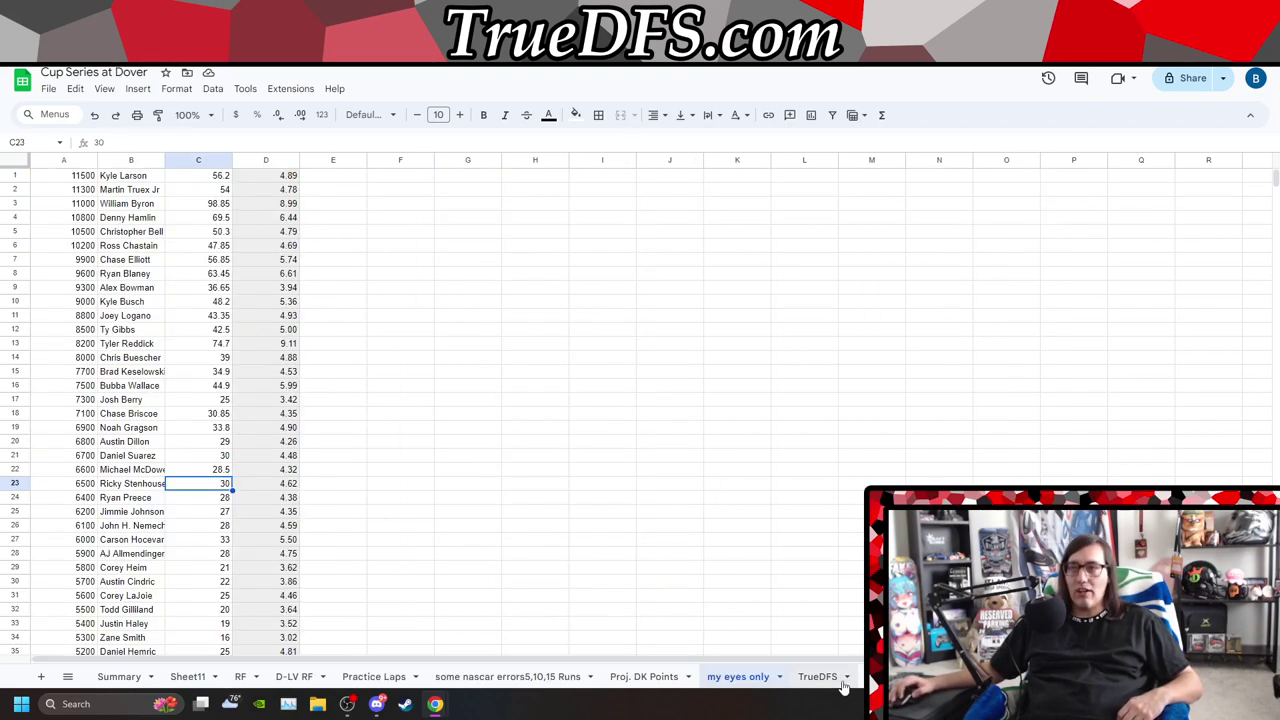
key("ctrl+Tab")
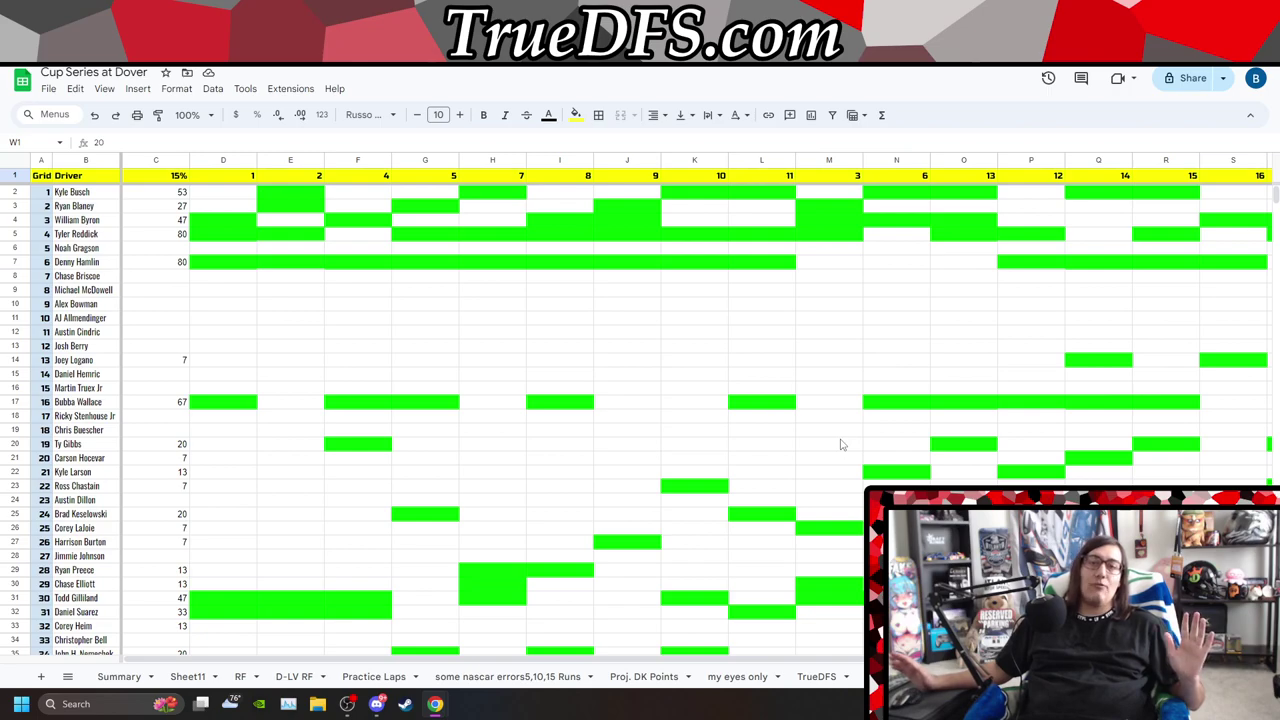
scroll(841, 444, "down", 2)
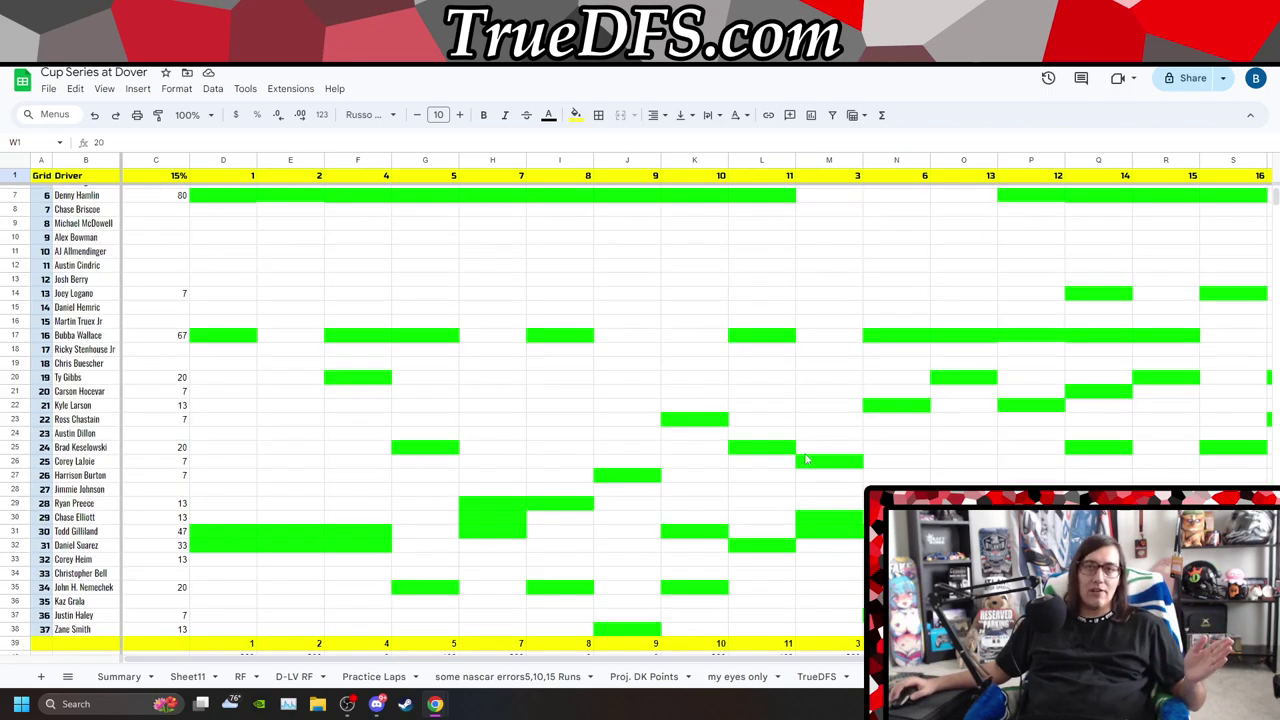
- Examine Todd Gilliland's row in the Dover lineup grid, checking which lineups include him
left_click(233, 531)
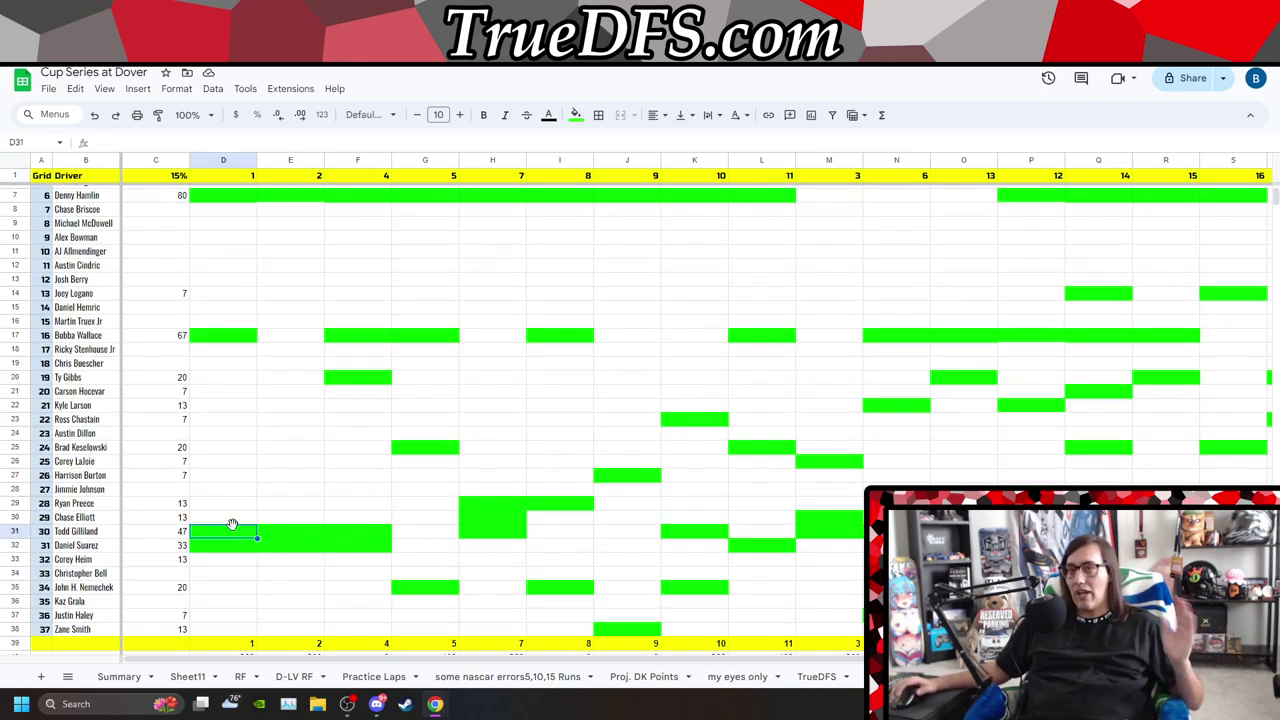
key("Right")
key("Right")
key("Right")
key("Right")
key("Right")
key("Right")
key("Right")
key("Right")
key("Right")
key("Right")
key("Right")
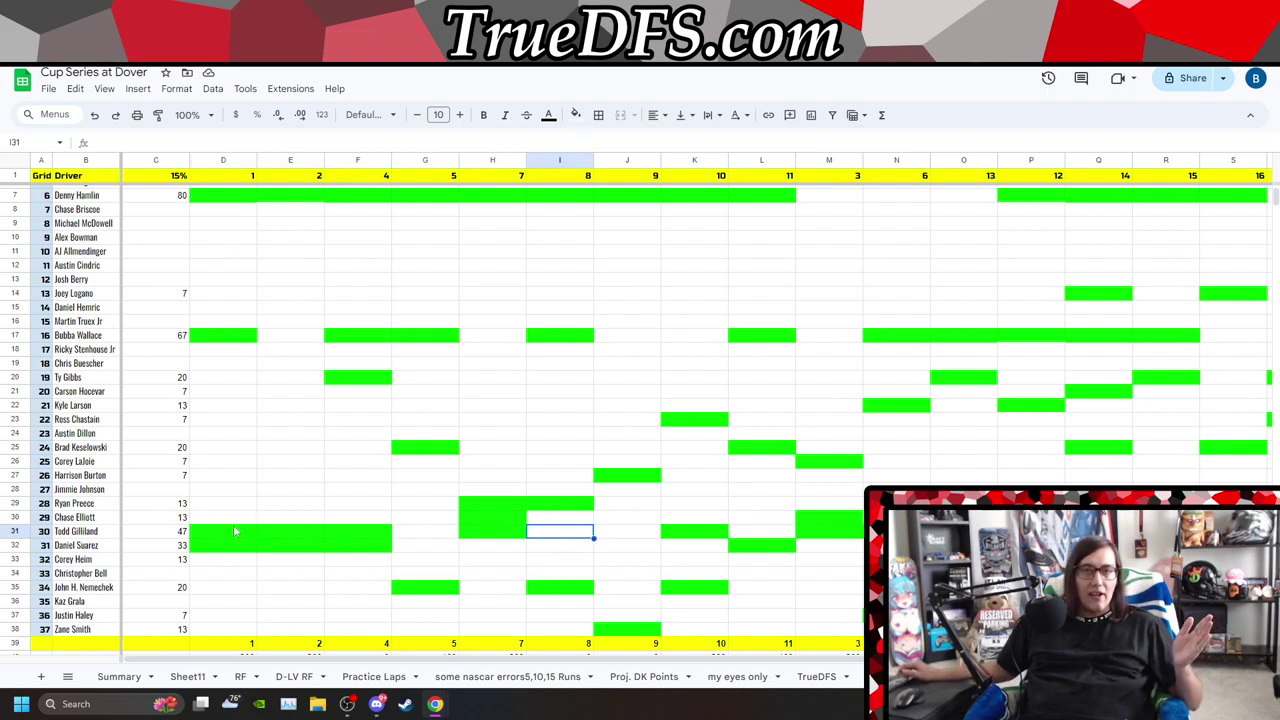
key("Right")
key("Right")
key("Right")
key("Right")
key("Right")
key("Right")
key("Right")
key("Right")
key("Right")
key("Right")
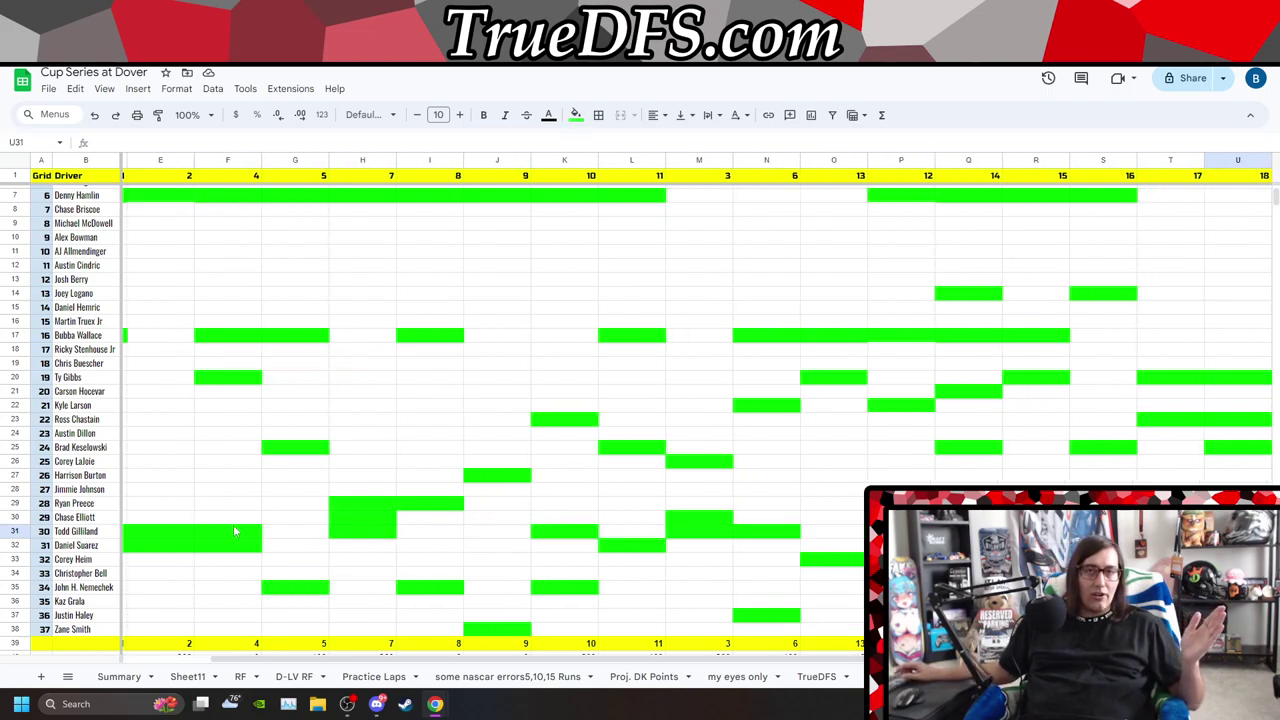
key("Left")
key("Left")
key("Left")
key("Left")
key("Left")
key("Left")
key("Left")
key("Left")
key("Left")
key("Left")
key("Left")
key("Left")
key("Left")
key("Left")
key("Left")
key("Left")
key("Left")
key("Left")
key("Left")
key("Left")
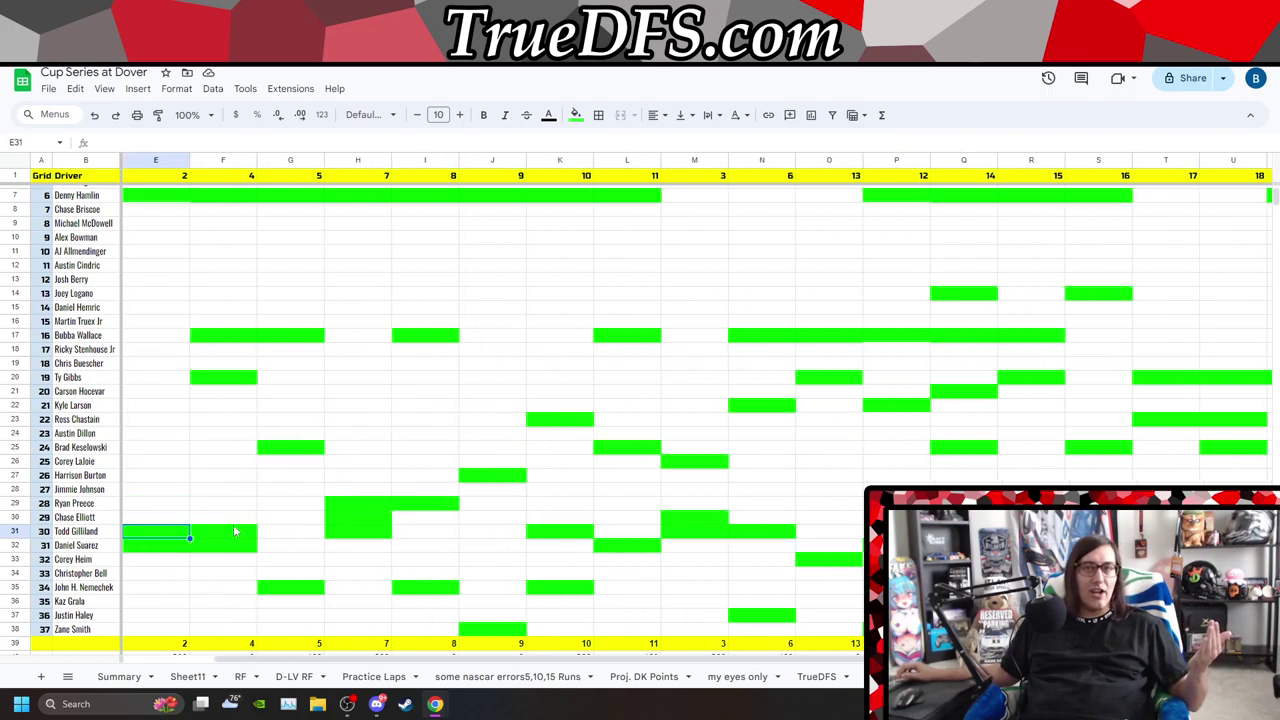
- Examine Ryan Preece's row across all Dover lineups and check his 15% column value
key("Up")
key("Up")
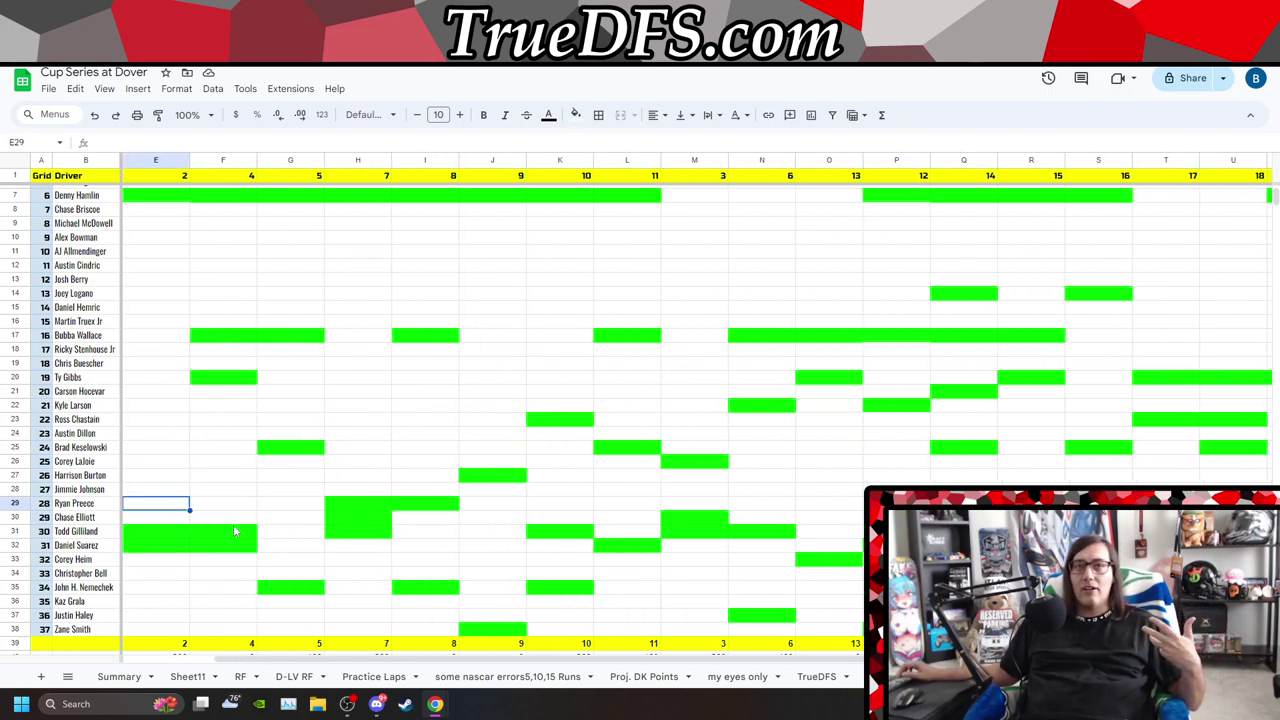
key("Right")
key("Right")
key("Right")
key("Right")
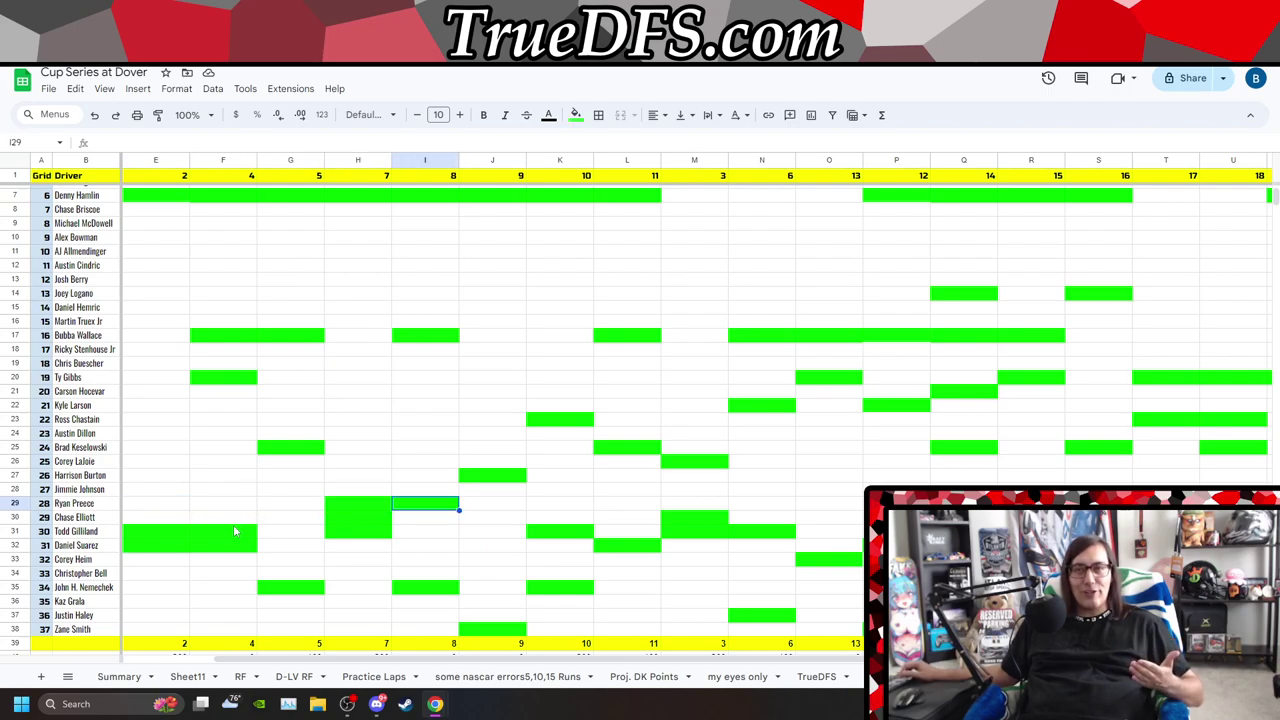
key("Right")
key("Right")
key("Right")
key("Right")
key("Right")
key("Right")
key("Right")
key("Right")
key("Right")
key("Right")
key("Right")
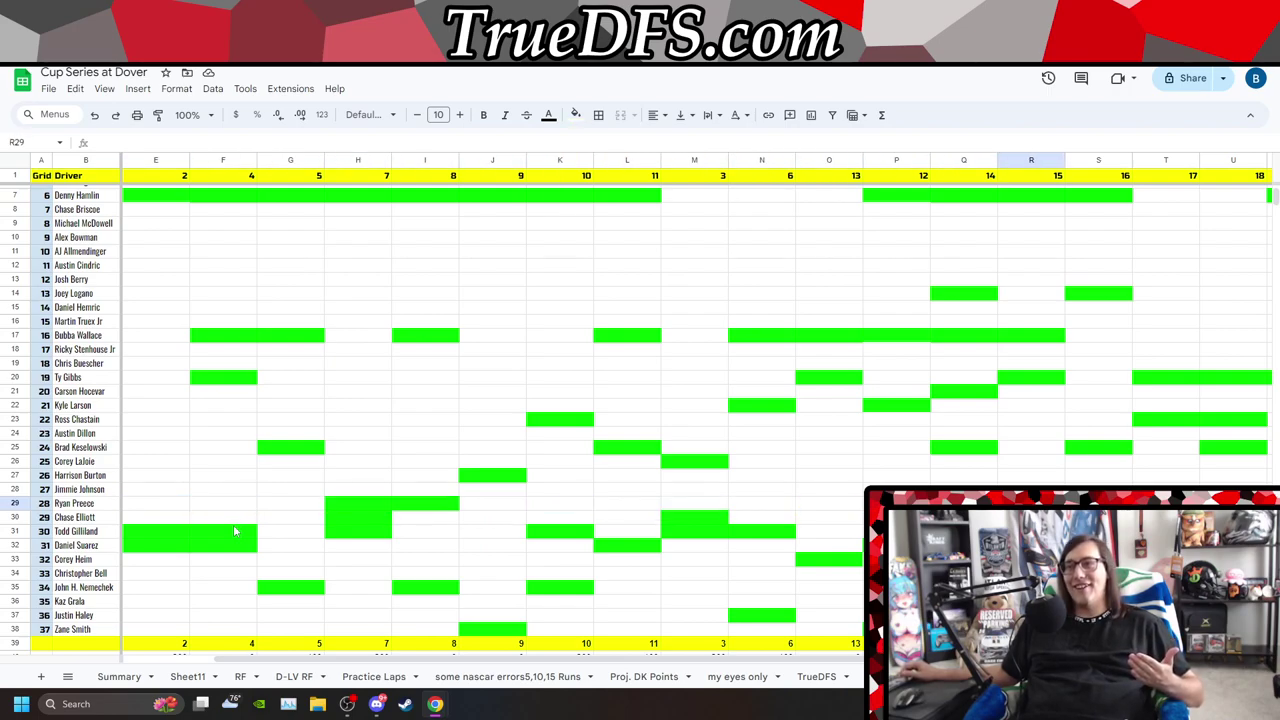
key("Right")
key("Right")
key("Right")
key("Right")
key("Right")
key("Left")
key("Left")
key("Left")
key("Left")
key("Left")
key("Left")
key("Left")
key("Left")
key("Left")
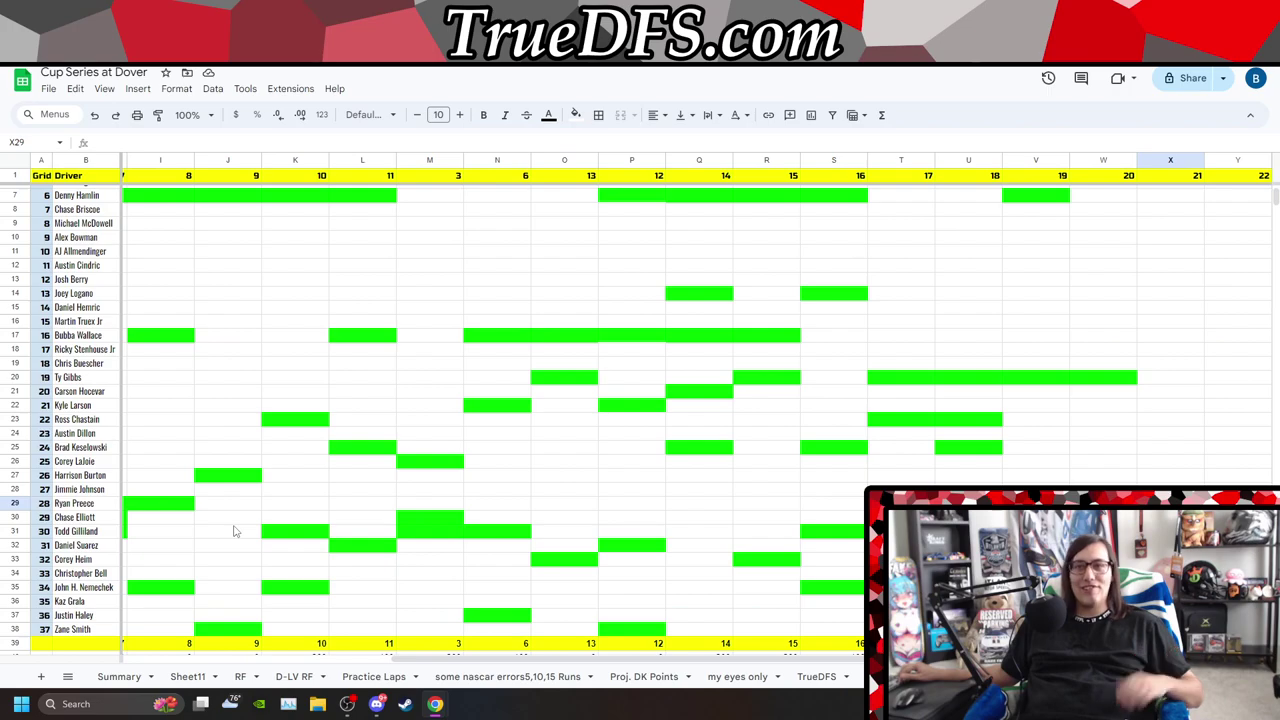
key("Left")
key("Left")
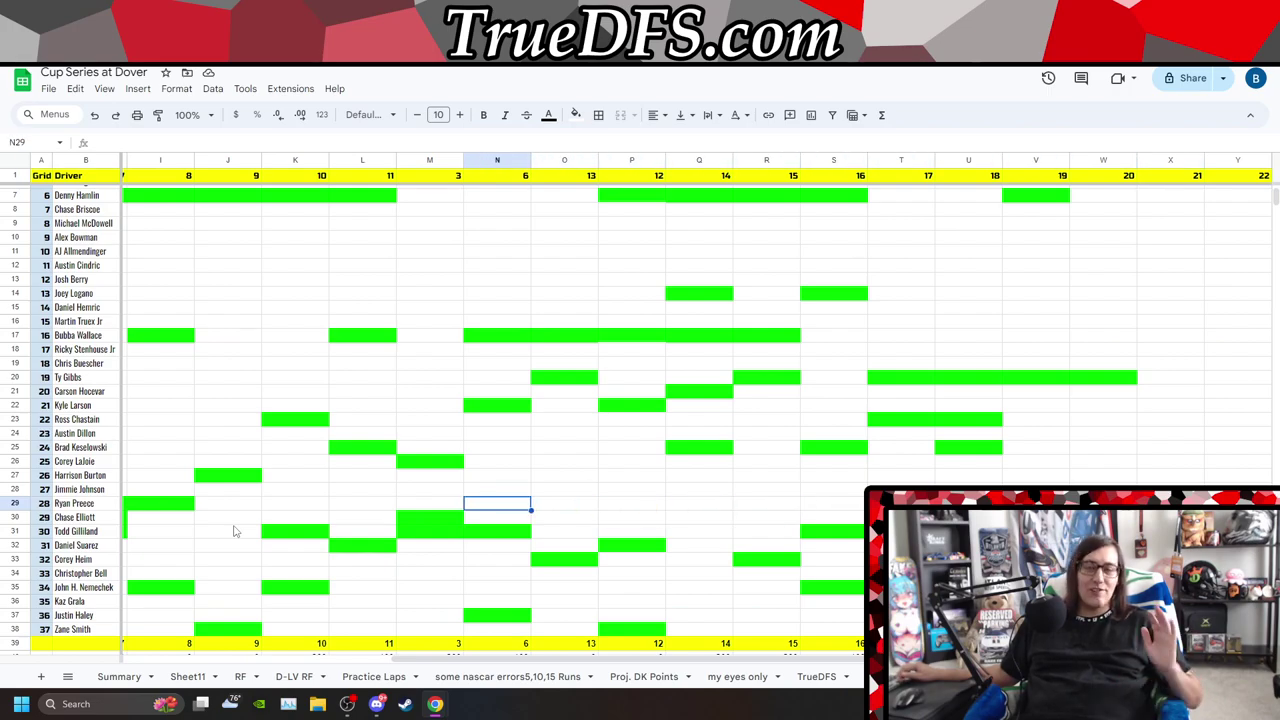
key("Left")
key("Left")
key("Left")
key("Left")
key("Left")
key("Left")
key("Left")
key("Left")
key("Left")
key("Left")
key("Left")
key("Left")
key("Left")
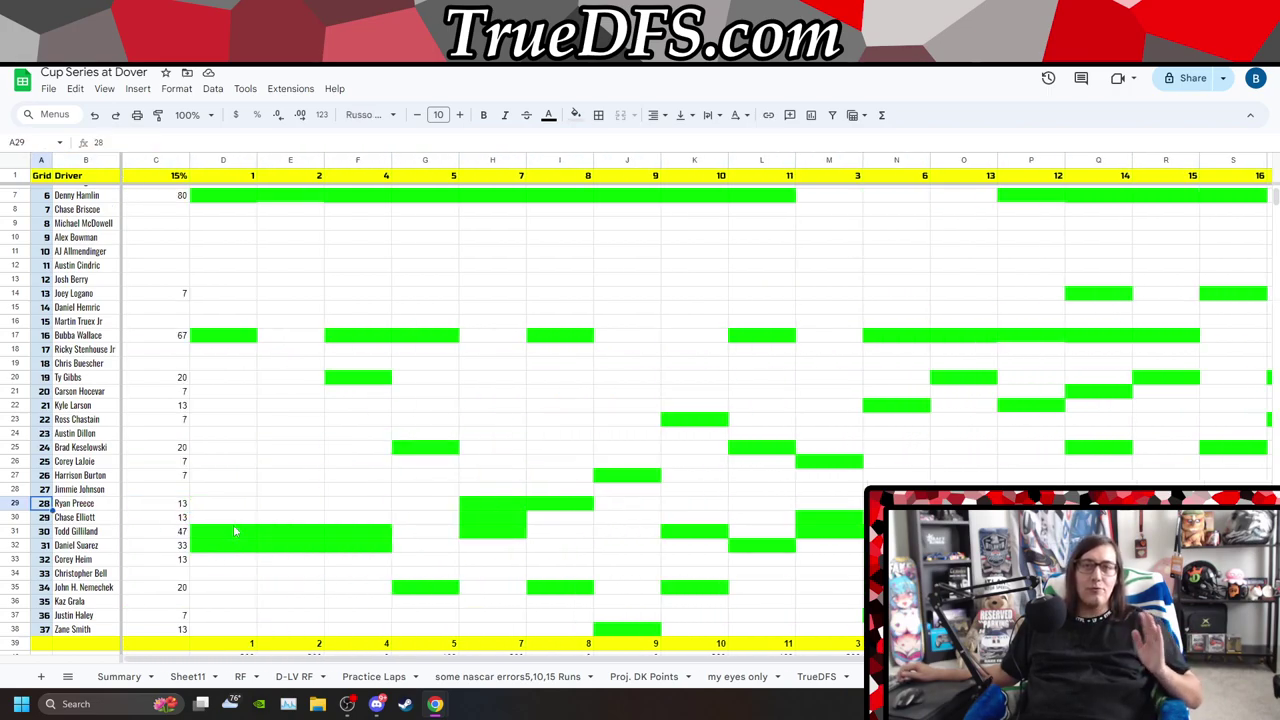
key("Right")
key("Right")
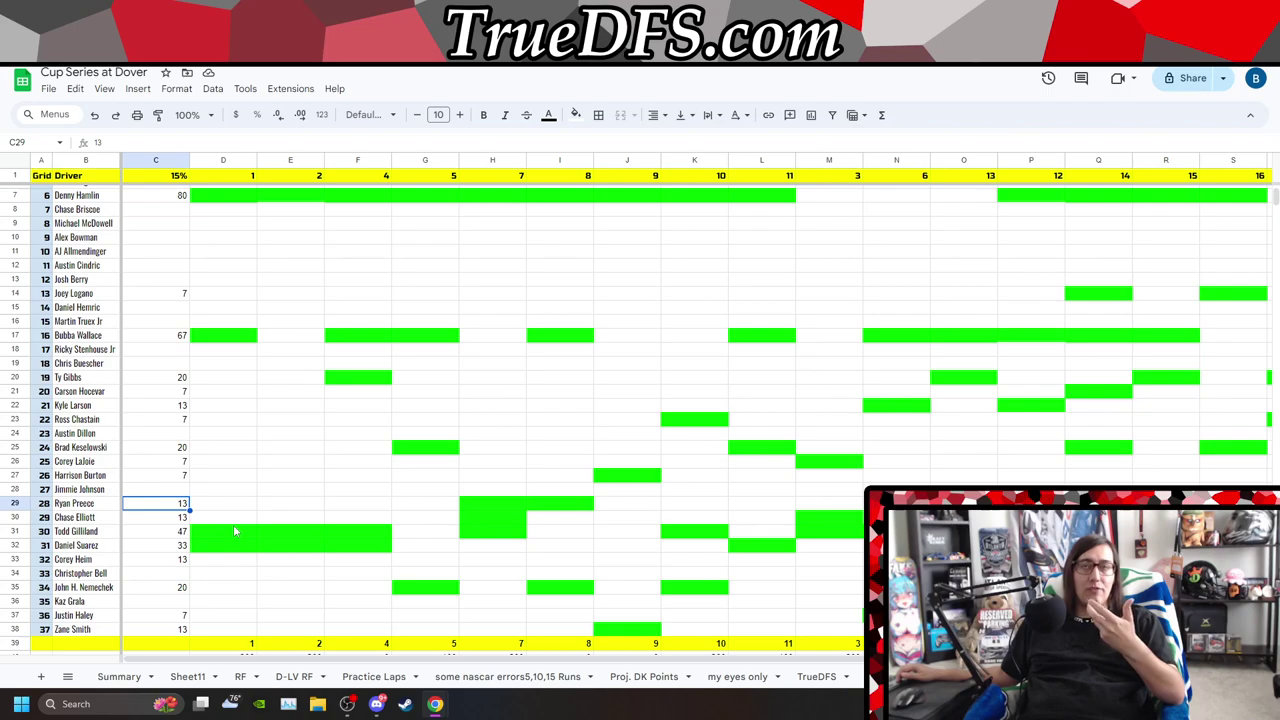
- Read through the 15% column of the Dover grid up to the drivers in the first grid positions
key("Up")
key("Up")
key("Up")
key("Up")
key("Up")
key("Up")
key("Up")
key("Up")
key("Up")
key("Up")
key("Up")
key("Up")
key("Up")
key("Up")
key("Up")
key("Up")
key("Up")
key("Up")
key("Up")
key("Up")
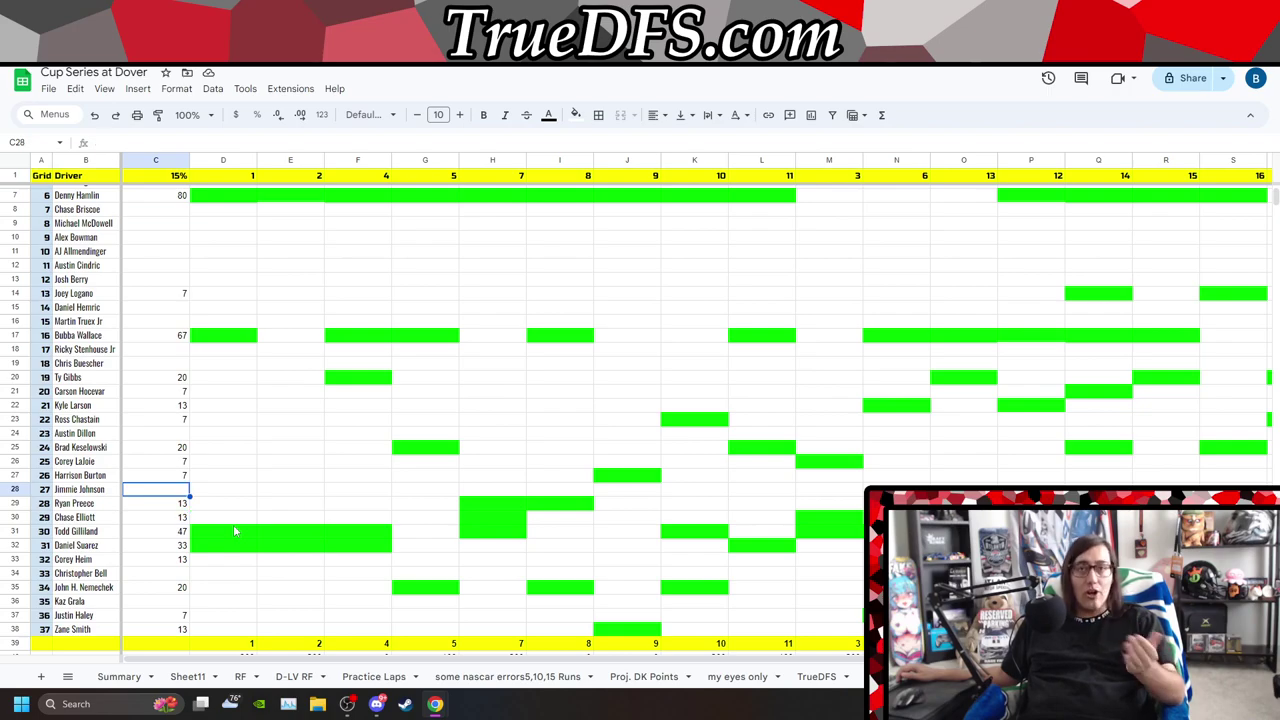
key("Down")
key("Down")
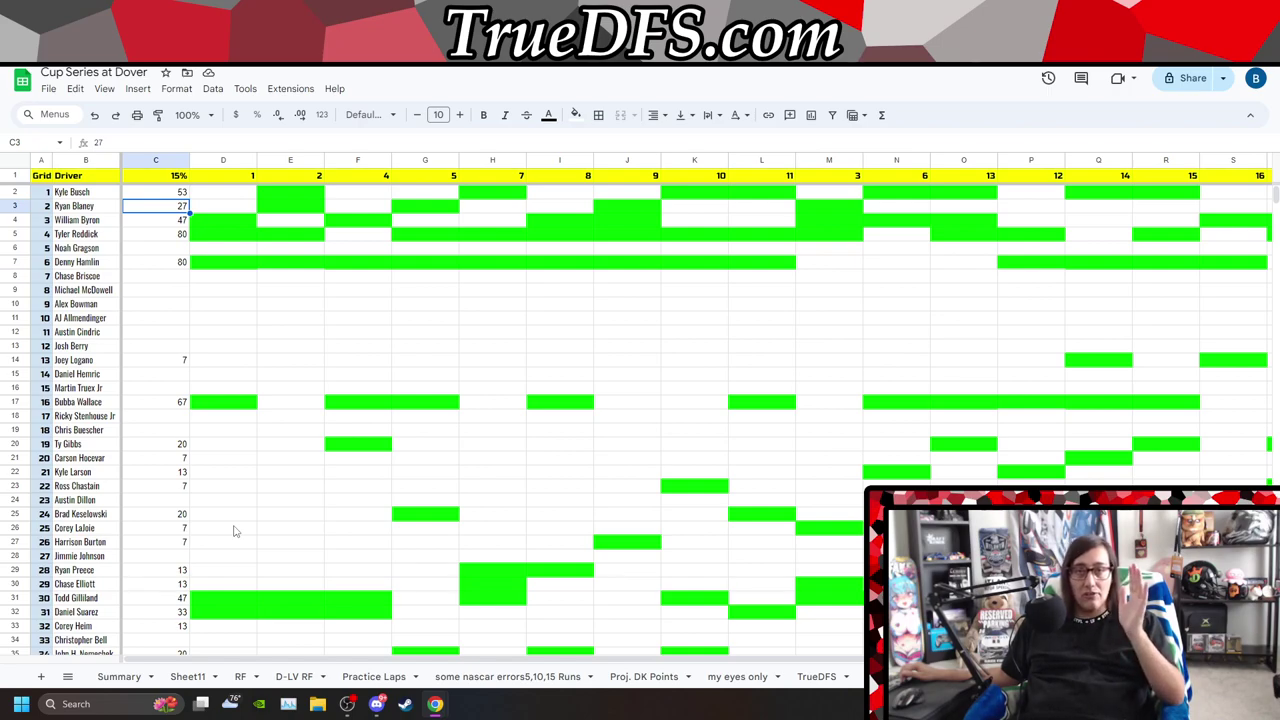
- Compare the Las Vegas1 lineup grid with the Dover grid, including the Dover values below the last driver
key("alt+Tab")
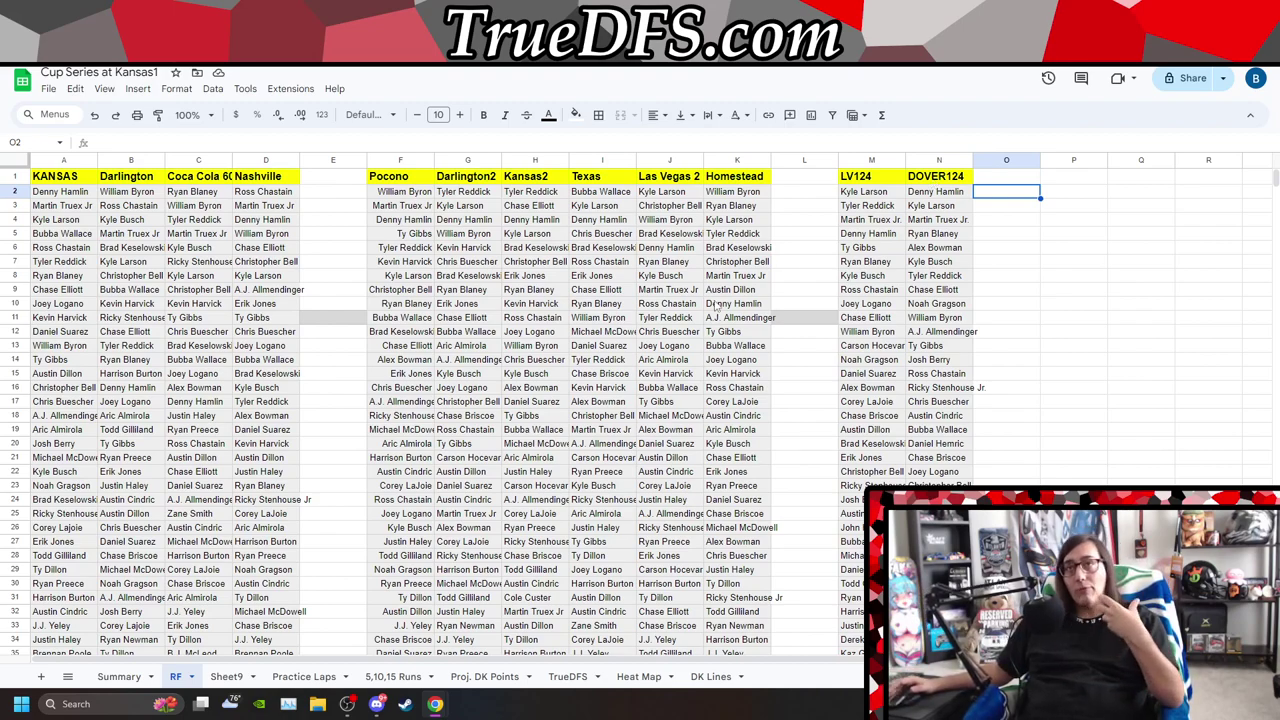
key("ctrl+Tab")
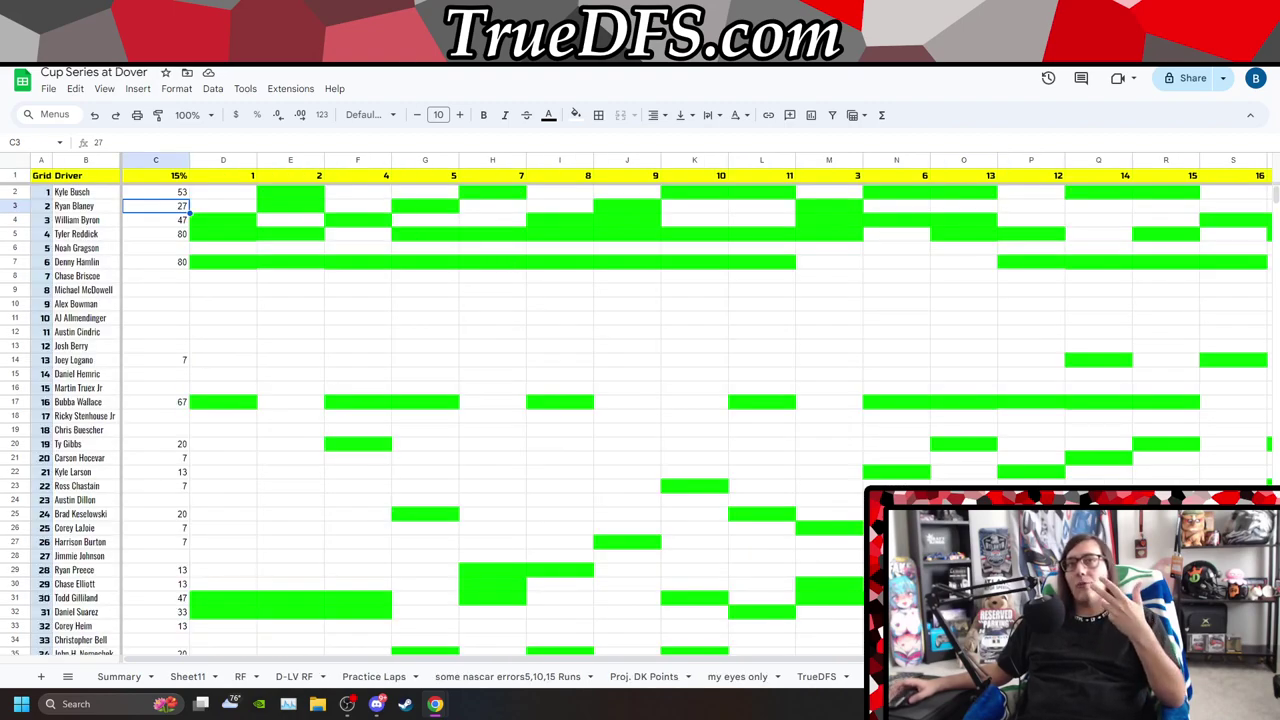
key("ctrl+Tab")
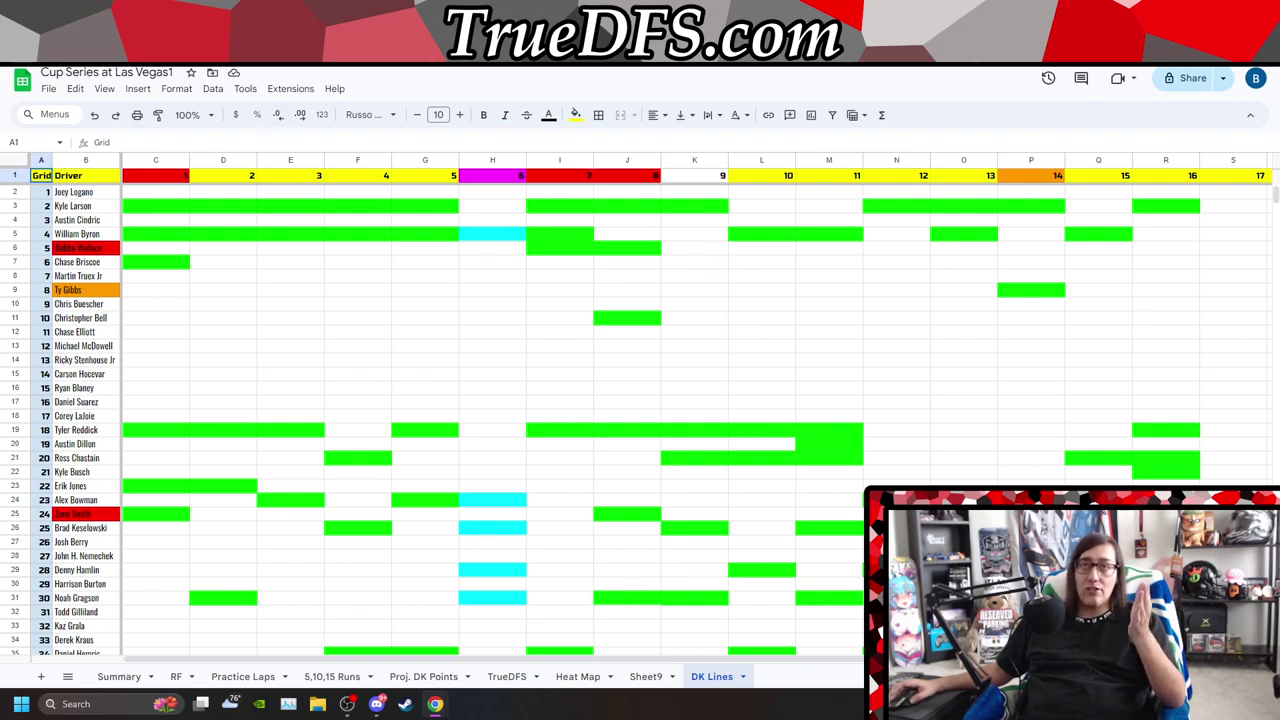
key("ctrl+Tab")
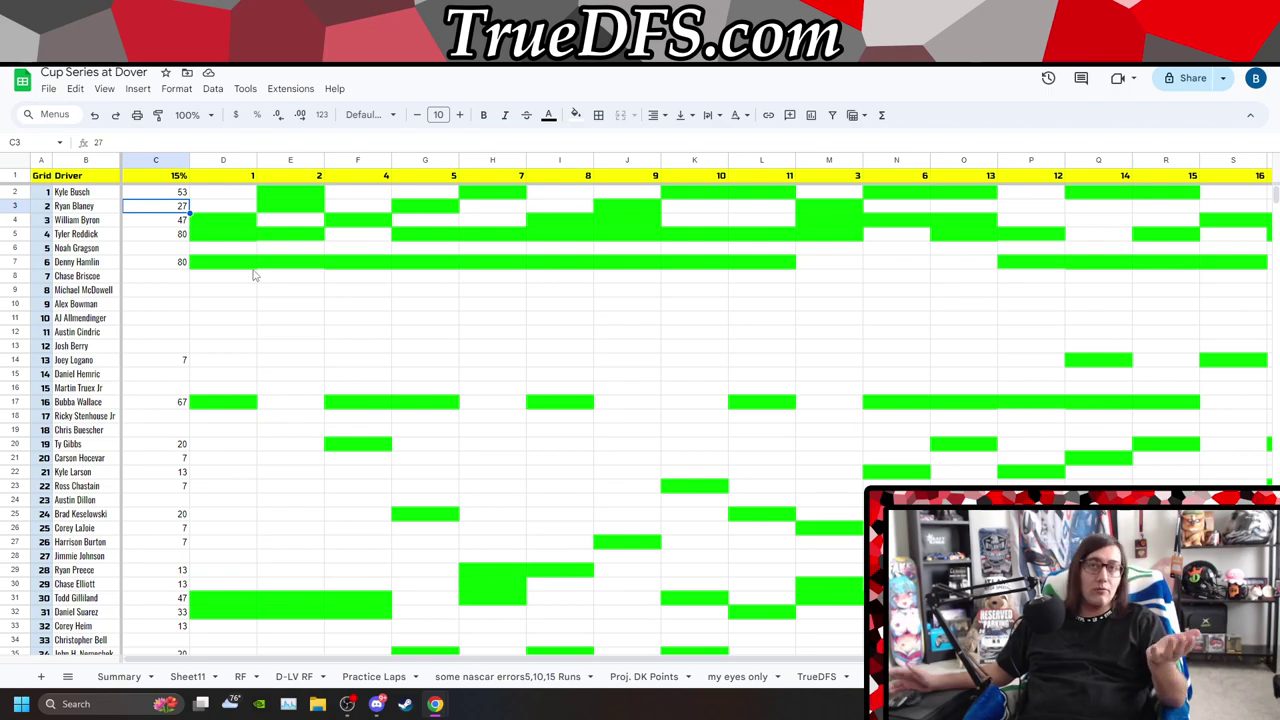
scroll(593, 515, "down", 3)
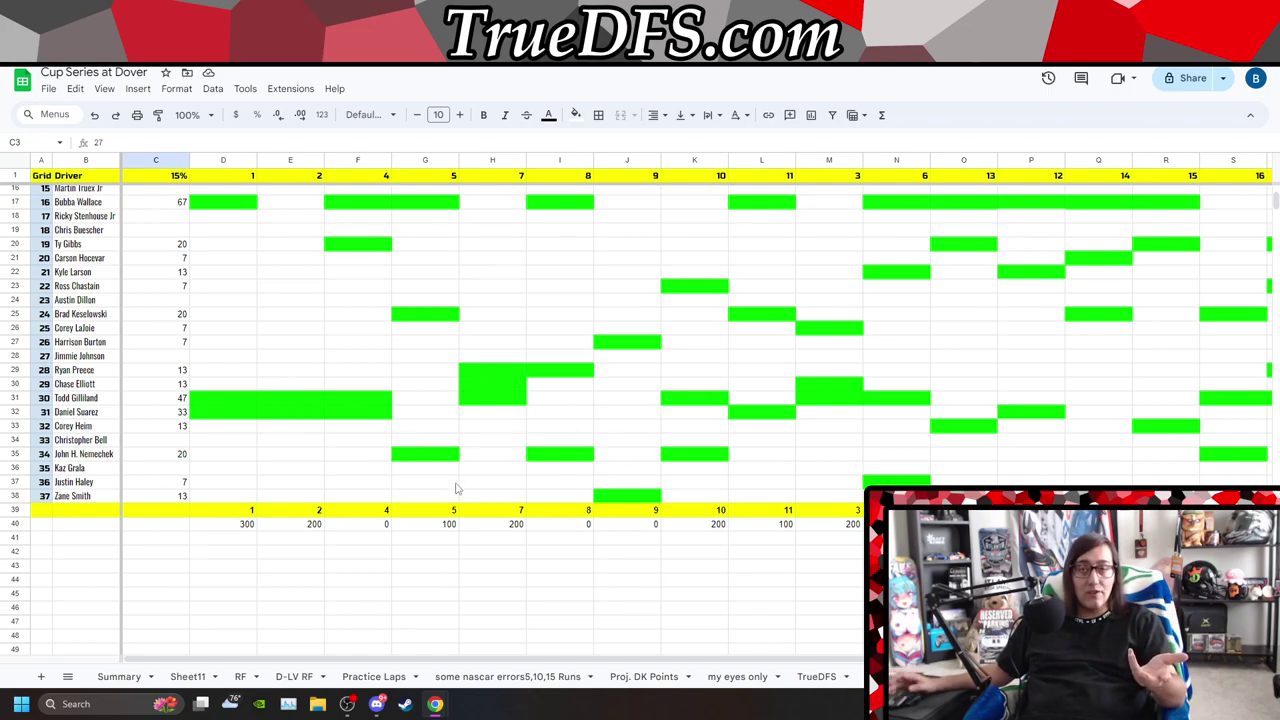
scroll(455, 488, "up", 5)
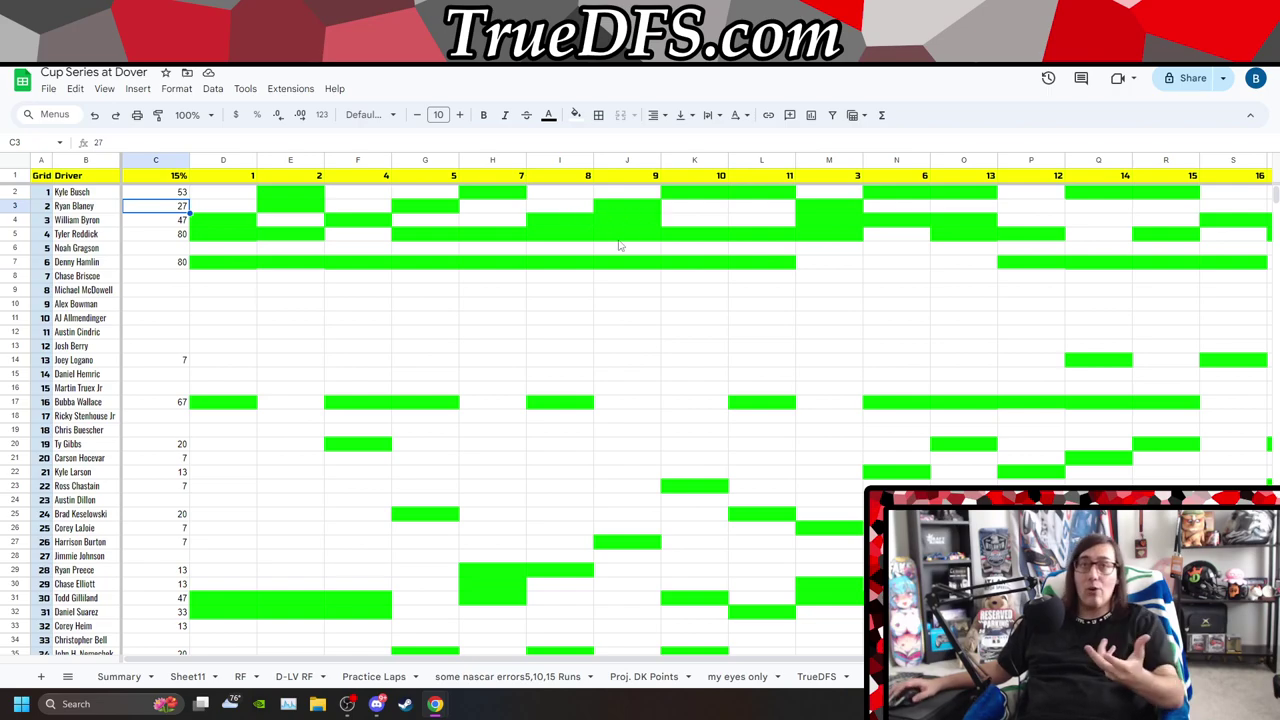
- Revisit the Las Vegas1 and Dover grids, and go to Christopher Bell's DOVER124 entry in the Kansas1 RF sheet
key("ctrl+Tab")
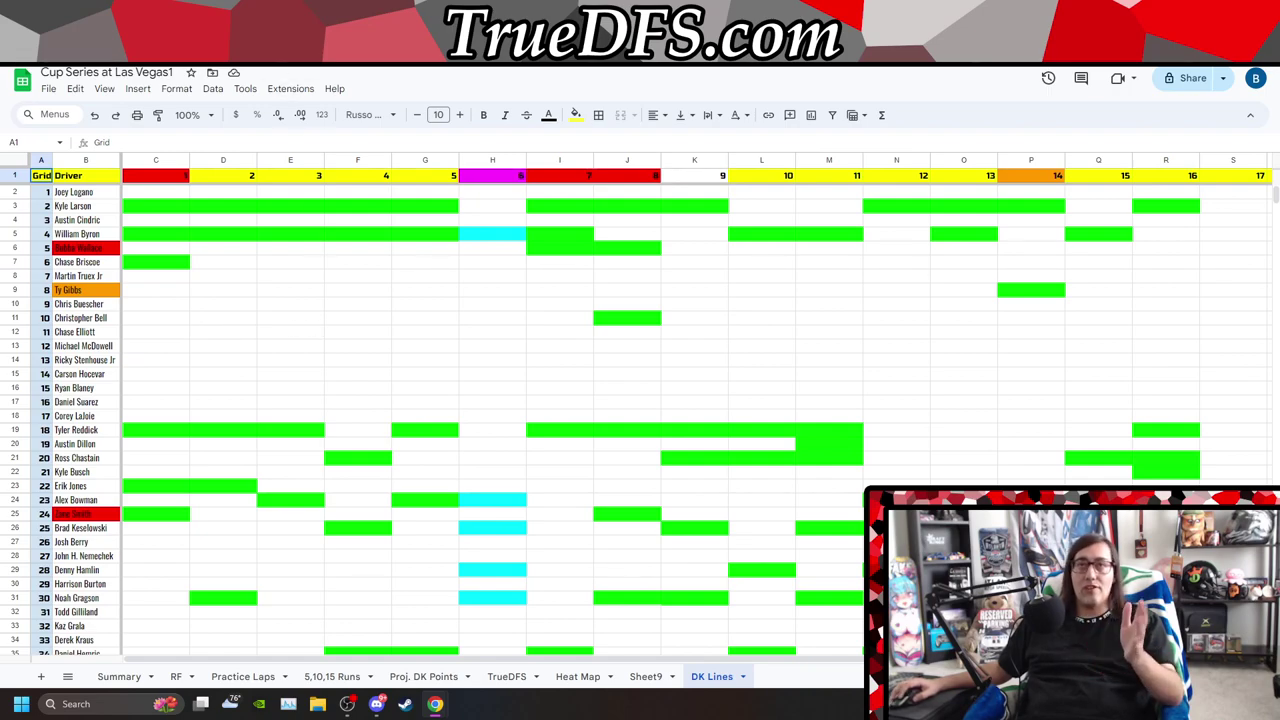
key("ctrl+Tab")
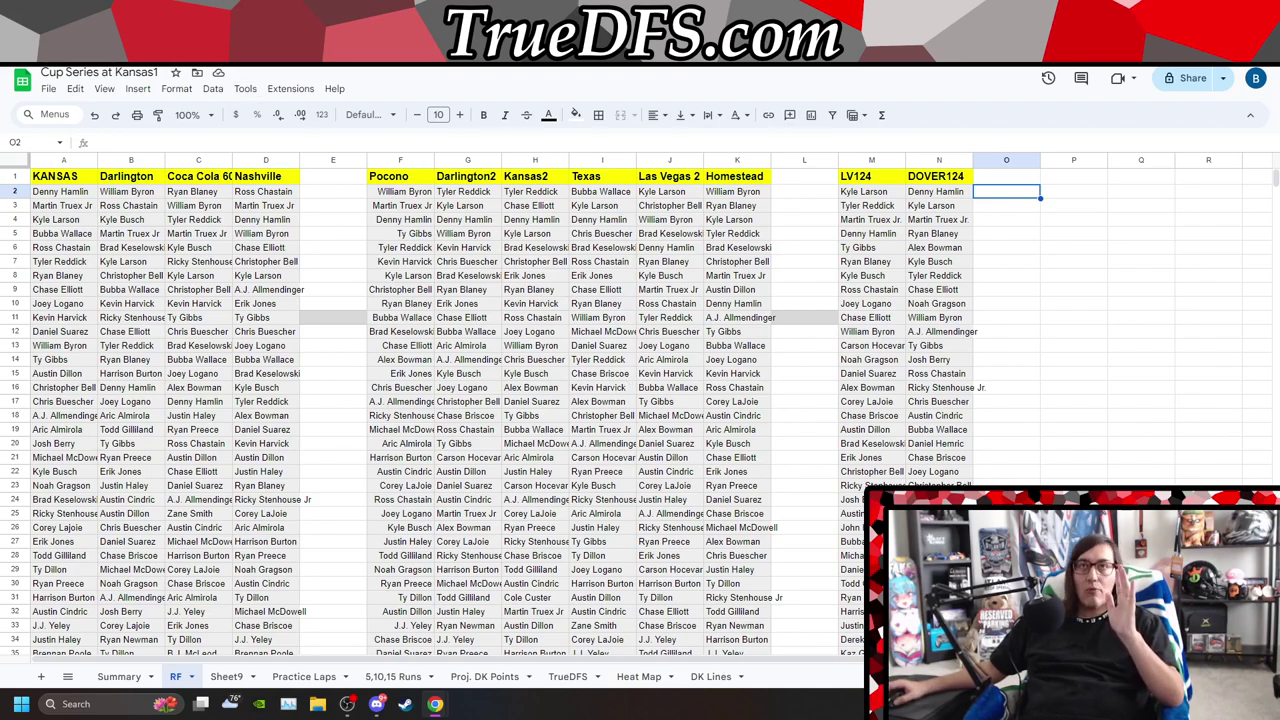
key("ctrl+Tab")
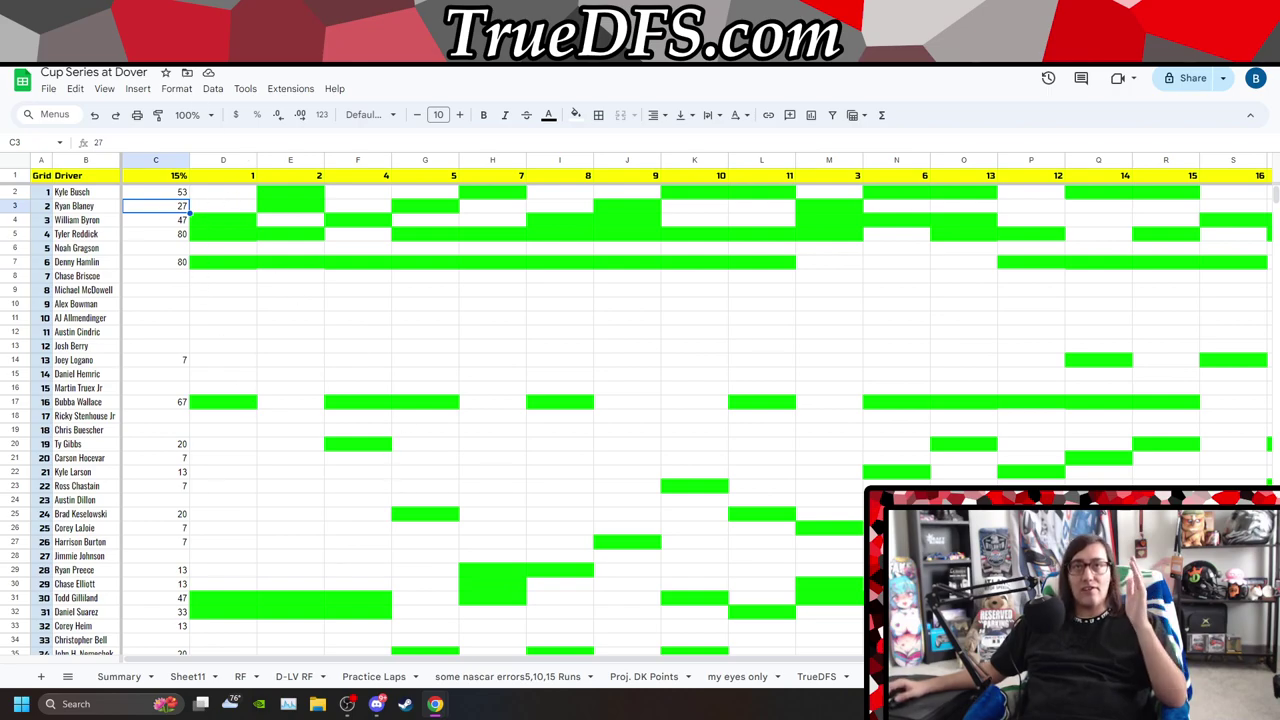
key("ctrl+Tab")
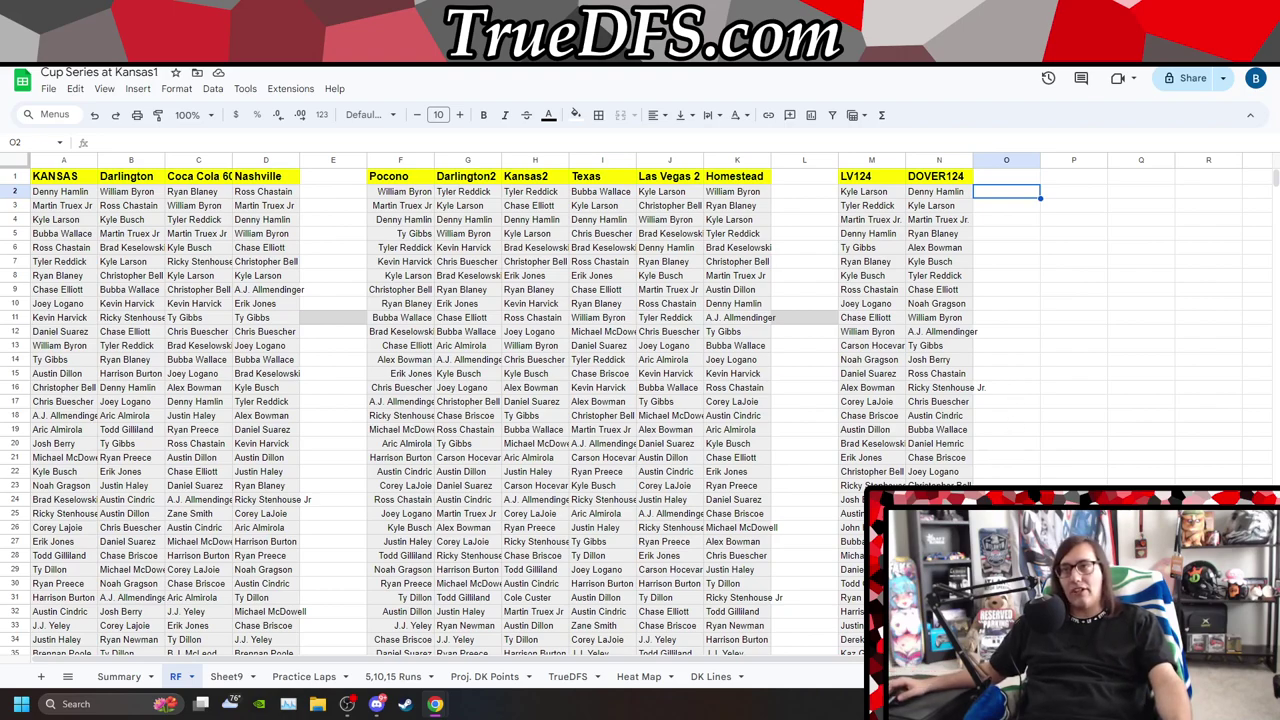
left_click(938, 485)
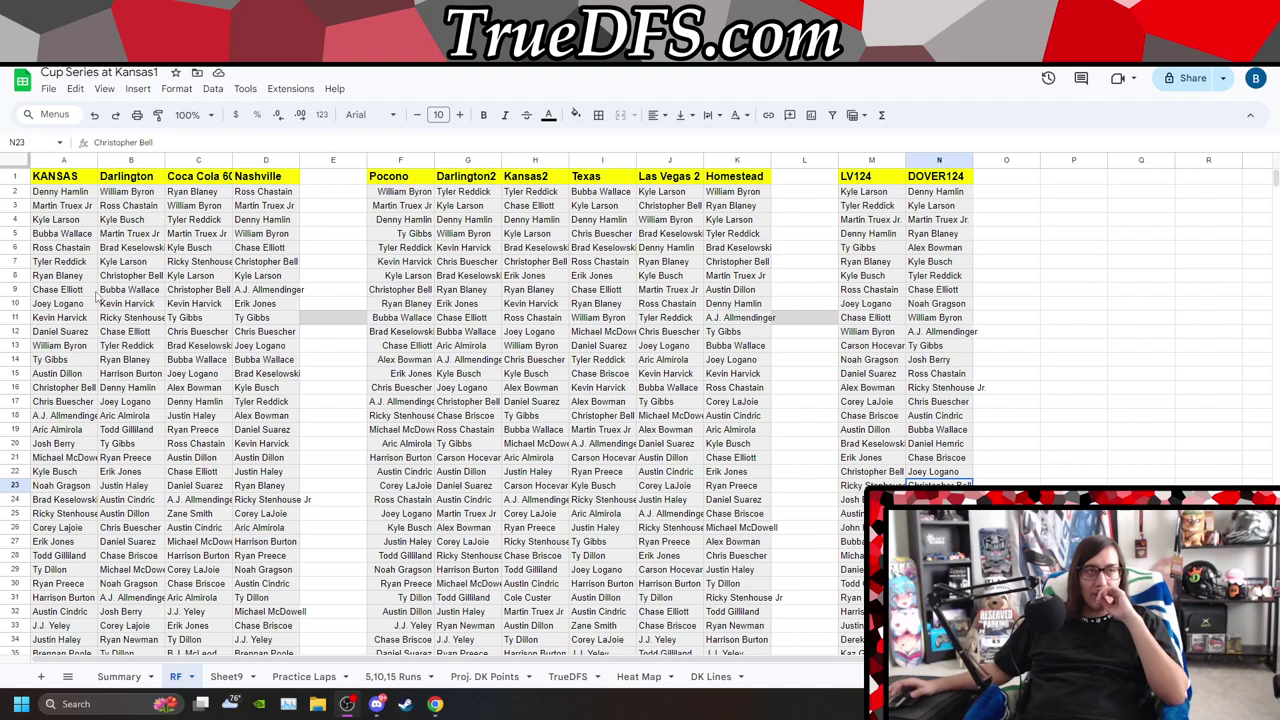
- Search the Kansas1 RF sheet for "haml" to locate Denny Hamlin in each race column
left_click(1088, 237)
key("ctrl+f")
type("hs")
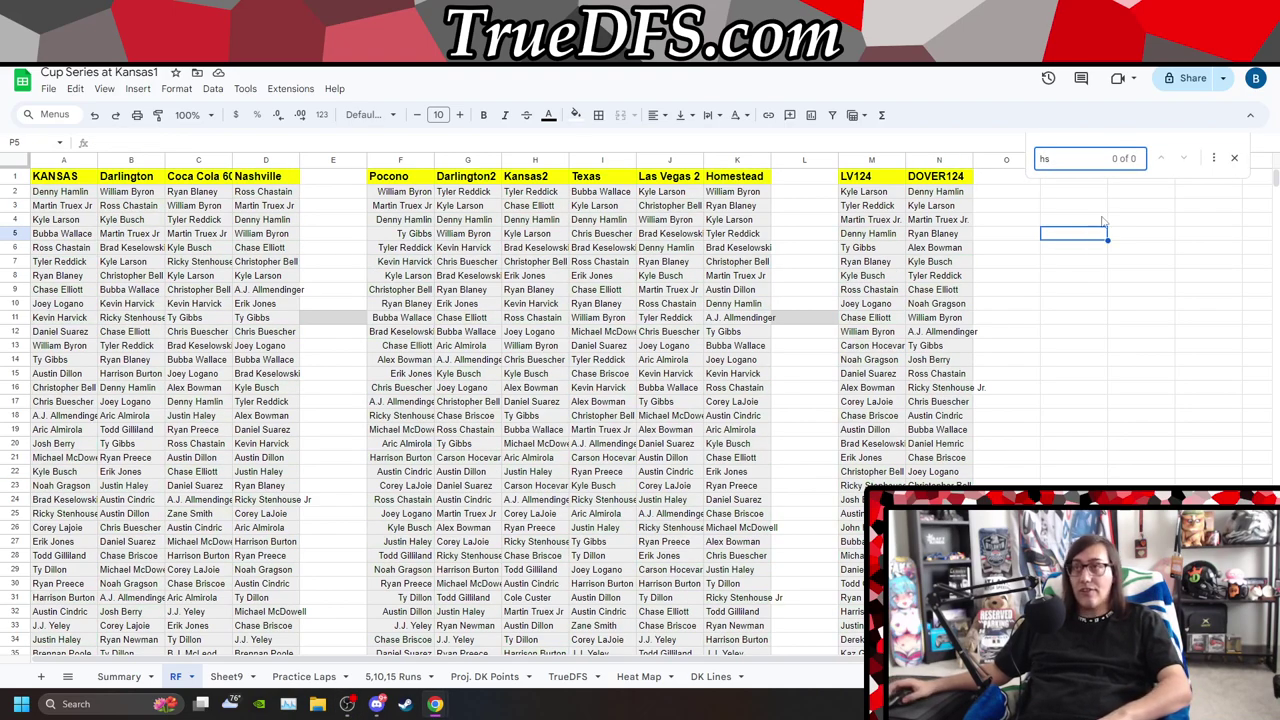
key("BackSpace")
type("aml")
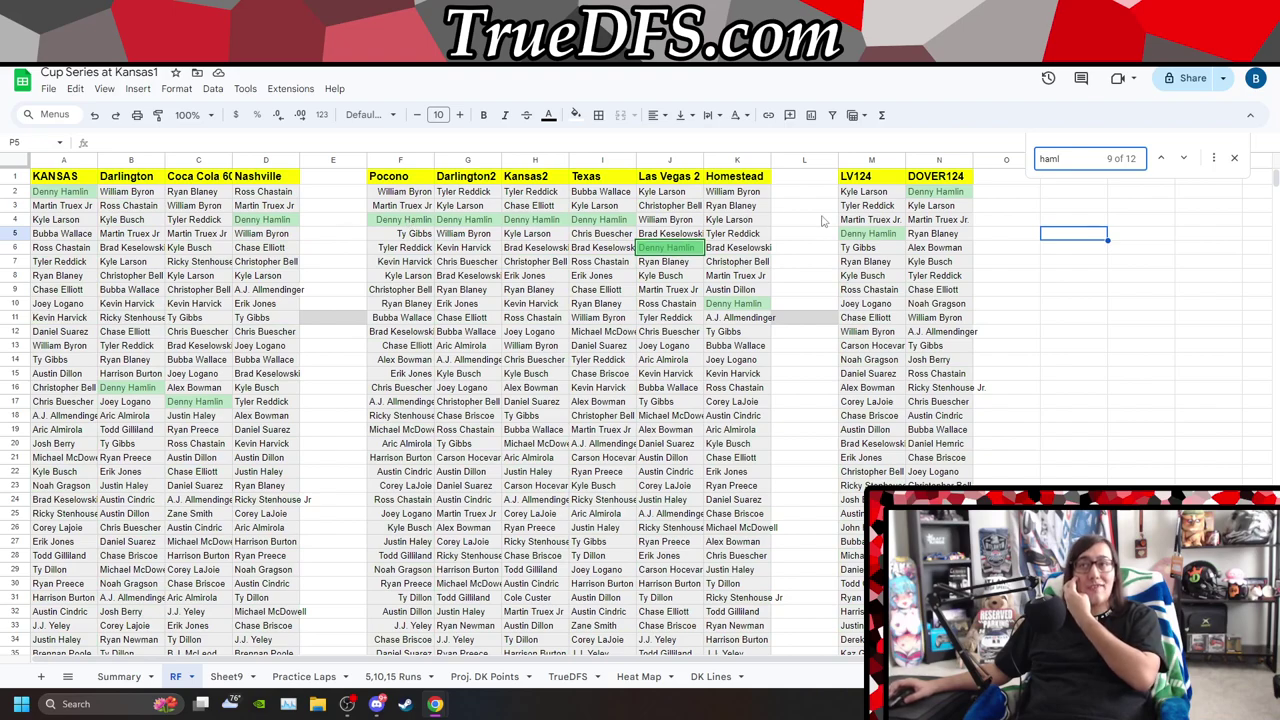
- Search the RF sheet for "lars" to locate Kyle Larson in each race column
double_click(1060, 159)
type("lars")
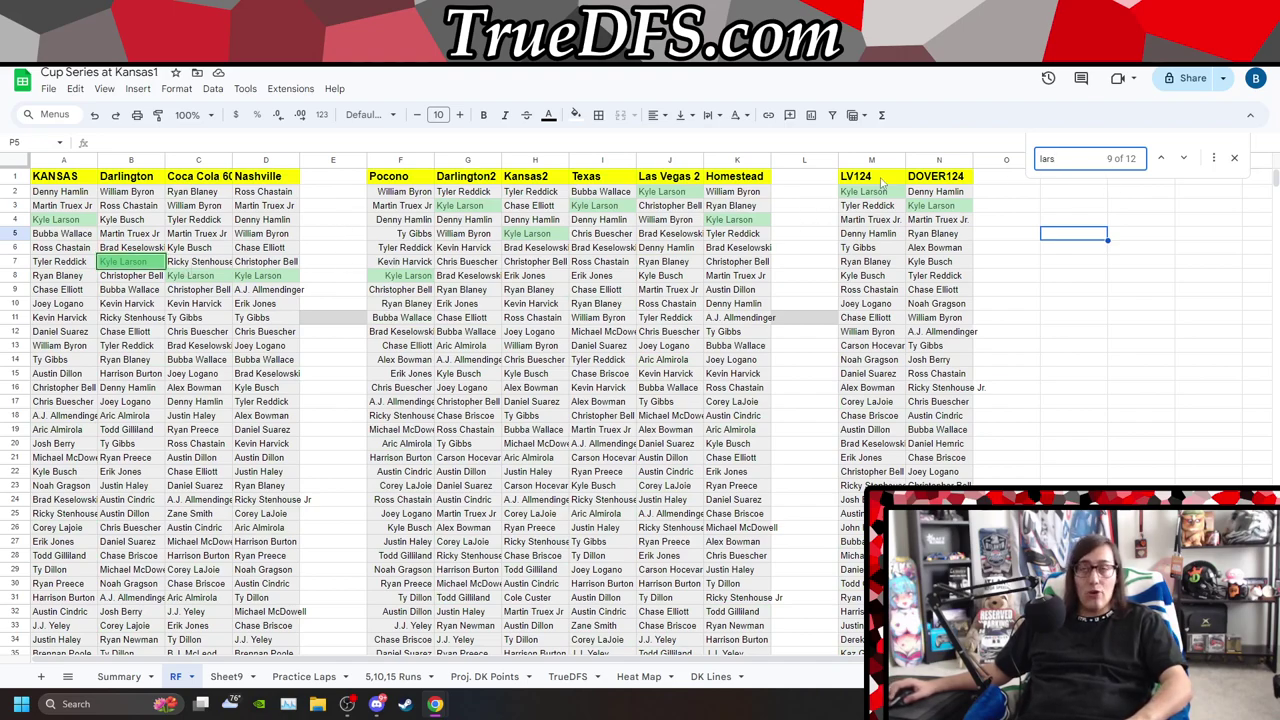
- Search the RF sheet for "tru" and for "byr" to locate Martin Truex Jr and William Byron in each race column
double_click(1080, 157)
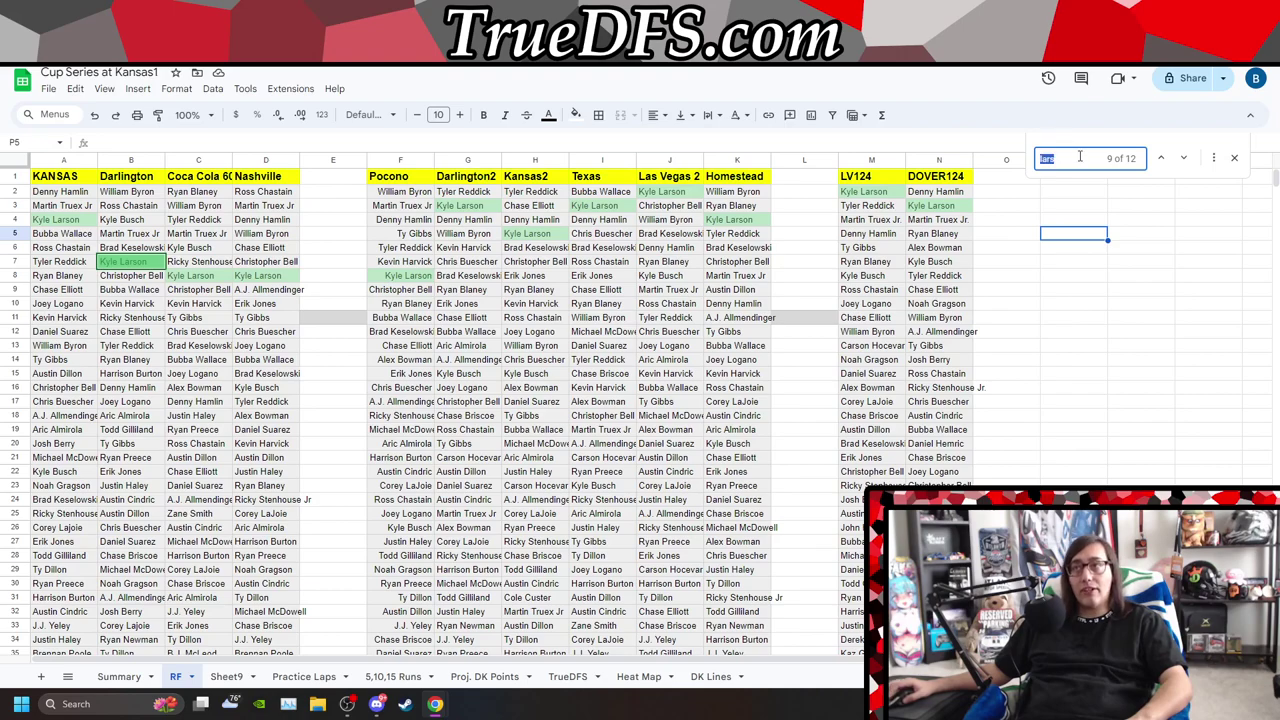
type("tru")
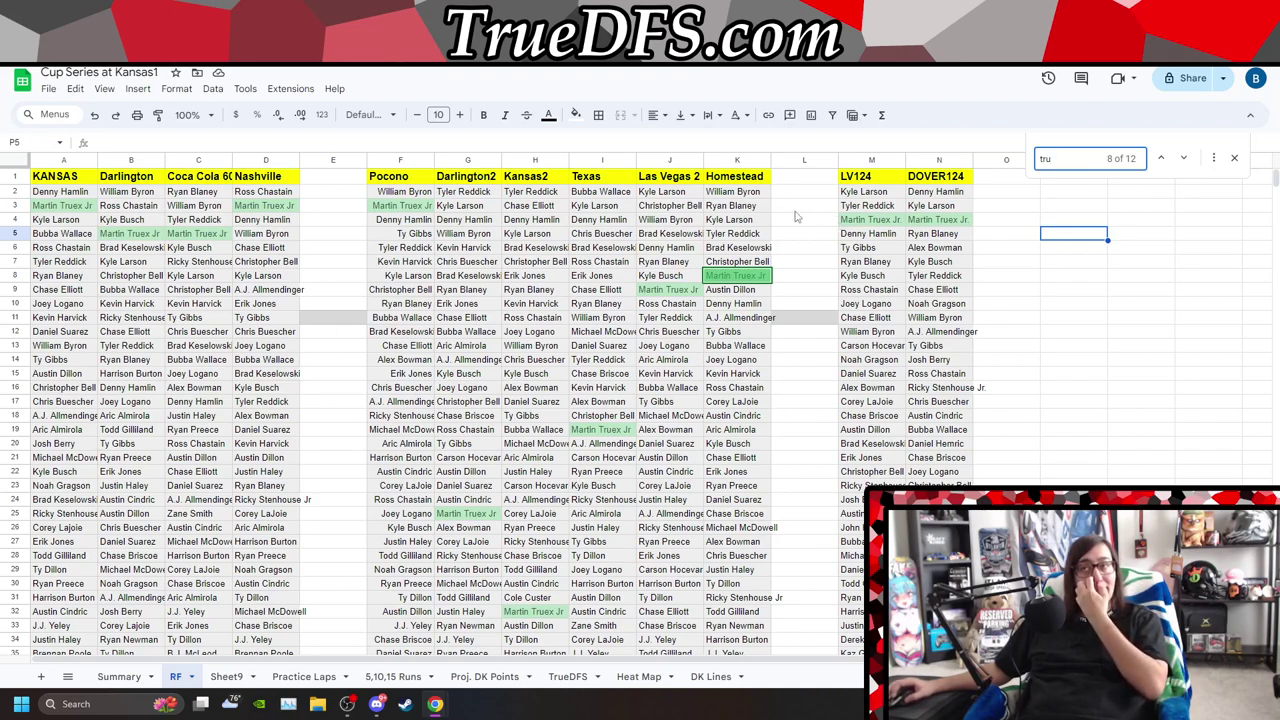
double_click(1068, 165)
type("byr")
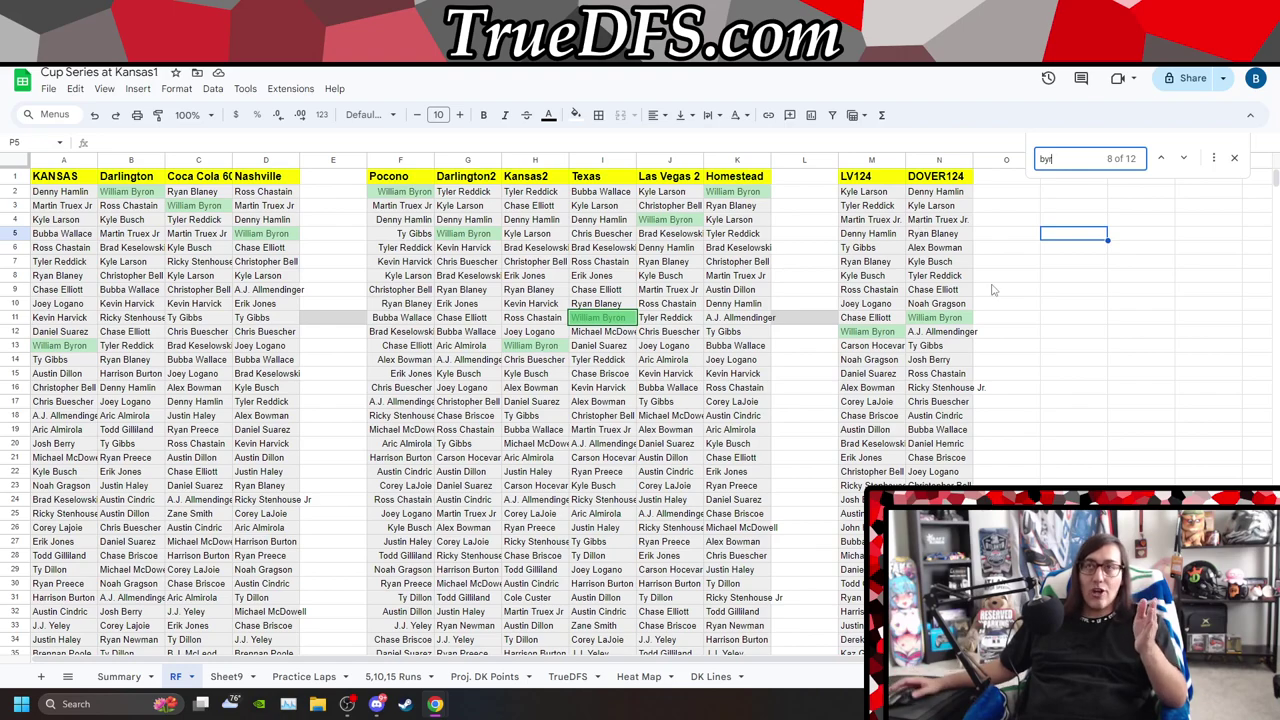
- Review William Byron's row in the Dover lineup grid across the lineup columns up to lineup 21
key("ctrl+Tab")
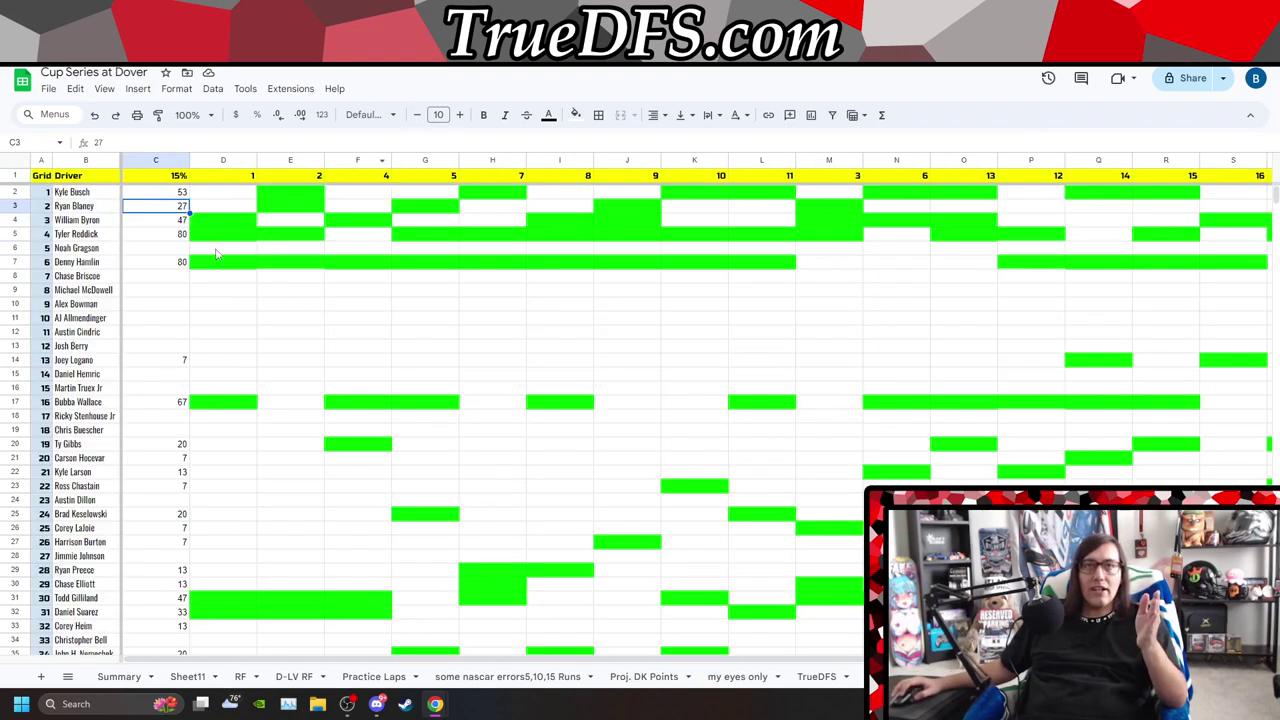
key("Down")
key("Right")
key("Right")
key("Right")
key("Right")
key("Right")
key("Right")
key("Right")
key("Right")
key("Right")
key("Right")
key("Right")
key("Right")
key("Right")
key("Right")
key("Right")
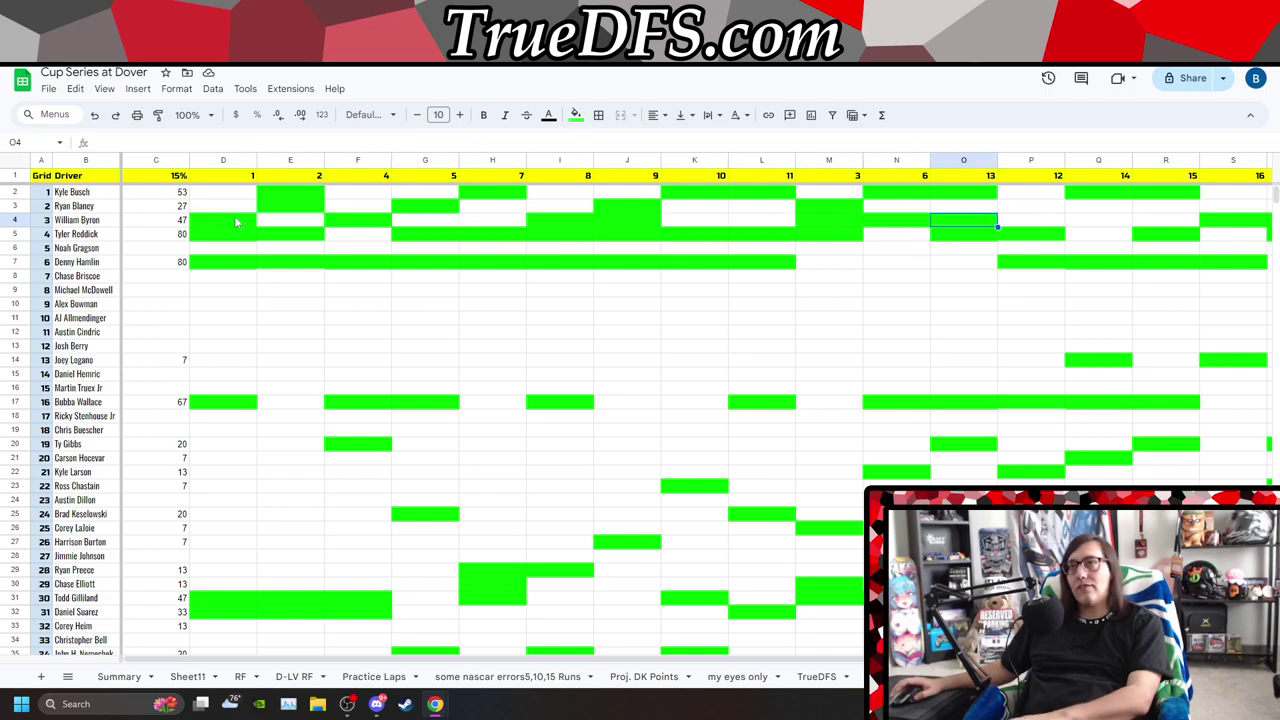
key("Right")
key("Right")
key("Right")
key("Right")
key("Right")
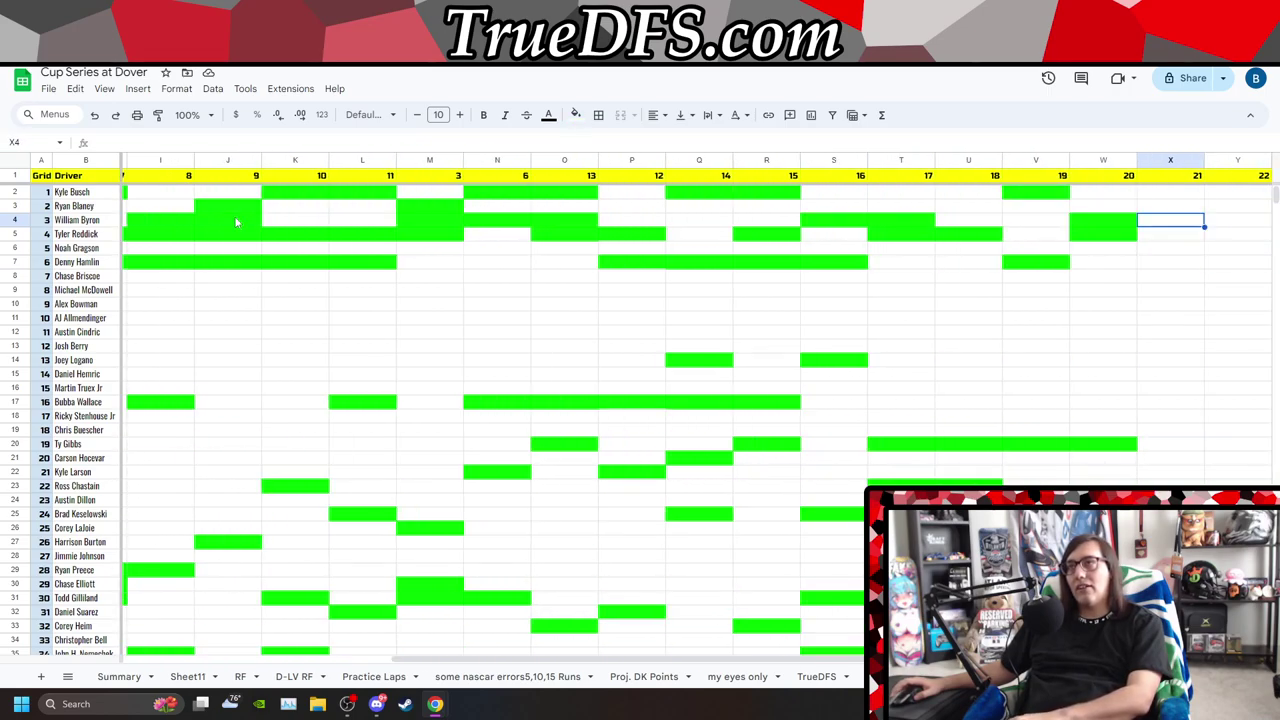
key("Left")
key("Left")
key("Left")
key("Left")
key("Left")
key("Left")
key("Left")
key("Left")
key("Left")
key("Left")
key("Left")
key("Left")
key("Left")
key("Left")
key("Left")
key("Left")
key("Left")
key("Left")
key("Left")
key("Left")
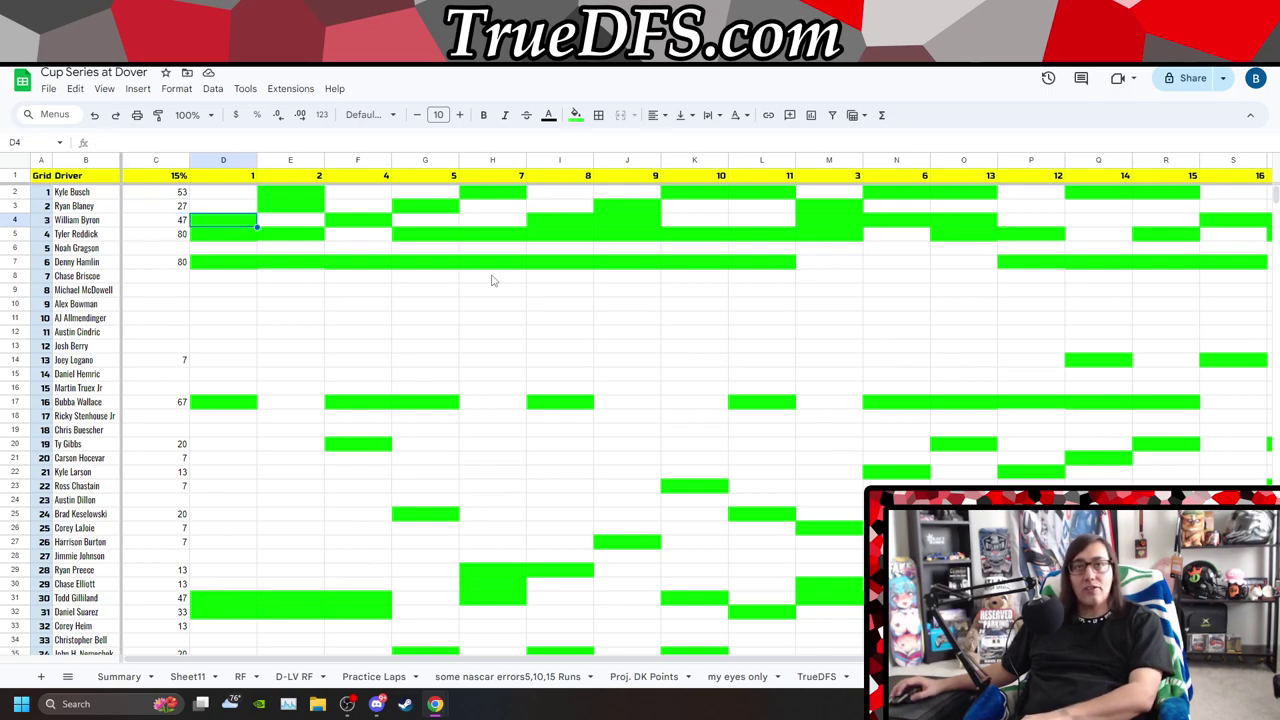
key("Left")
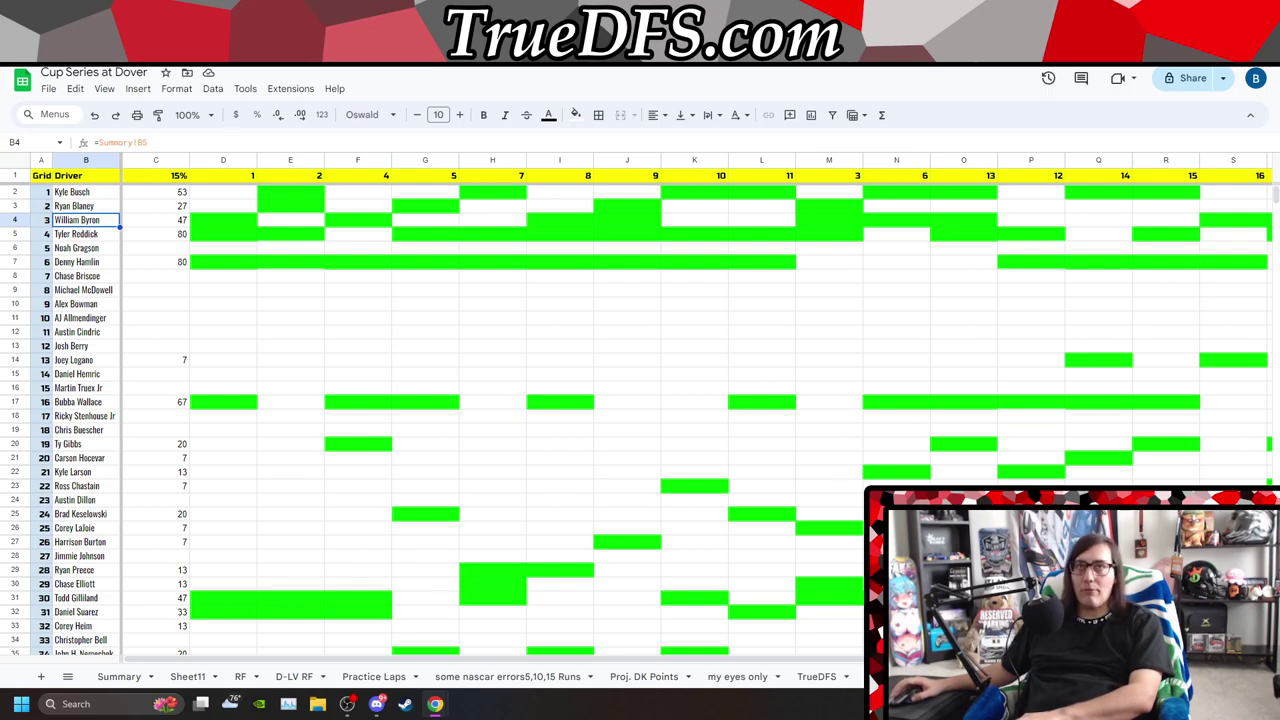
- Go to Kyle Busch's DOVER124 entry in the Kansas1 RF sheet, and review the Las Vegas1 DK Lines grid down to the last driver
key("ctrl+Tab")
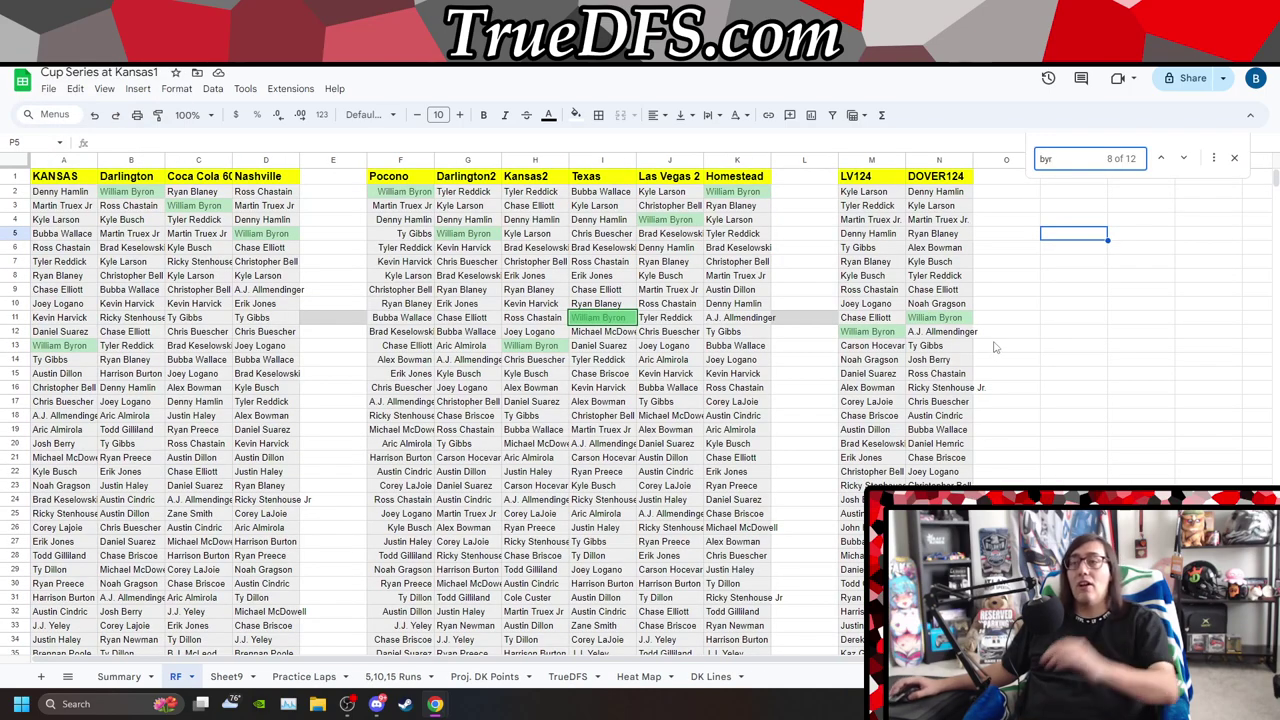
left_click(946, 264)
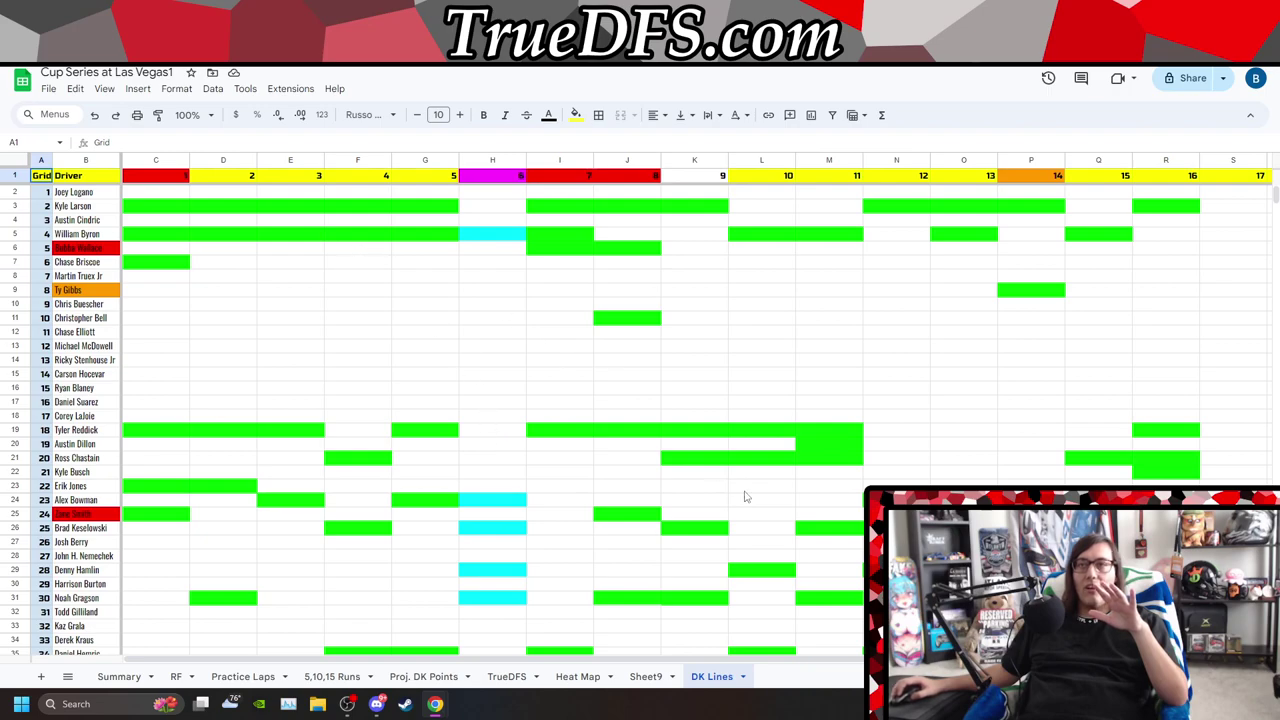
scroll(651, 451, "down", 5)
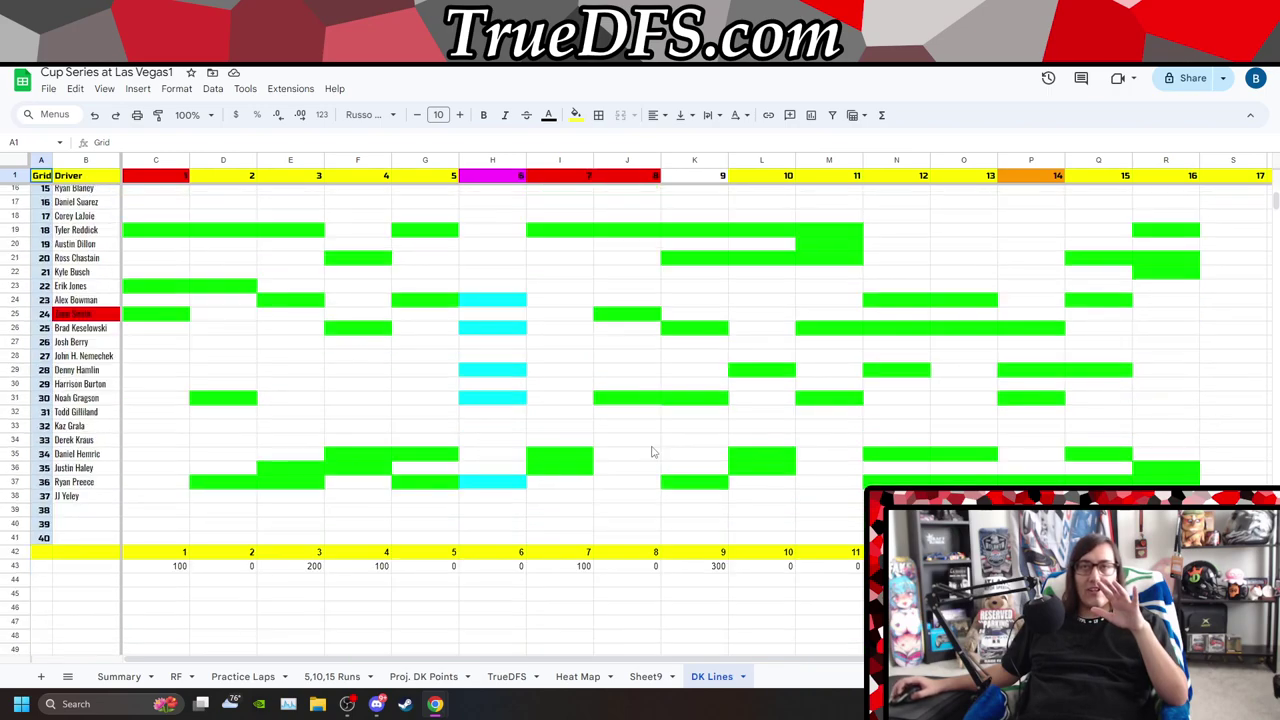
scroll(652, 452, "up", 3)
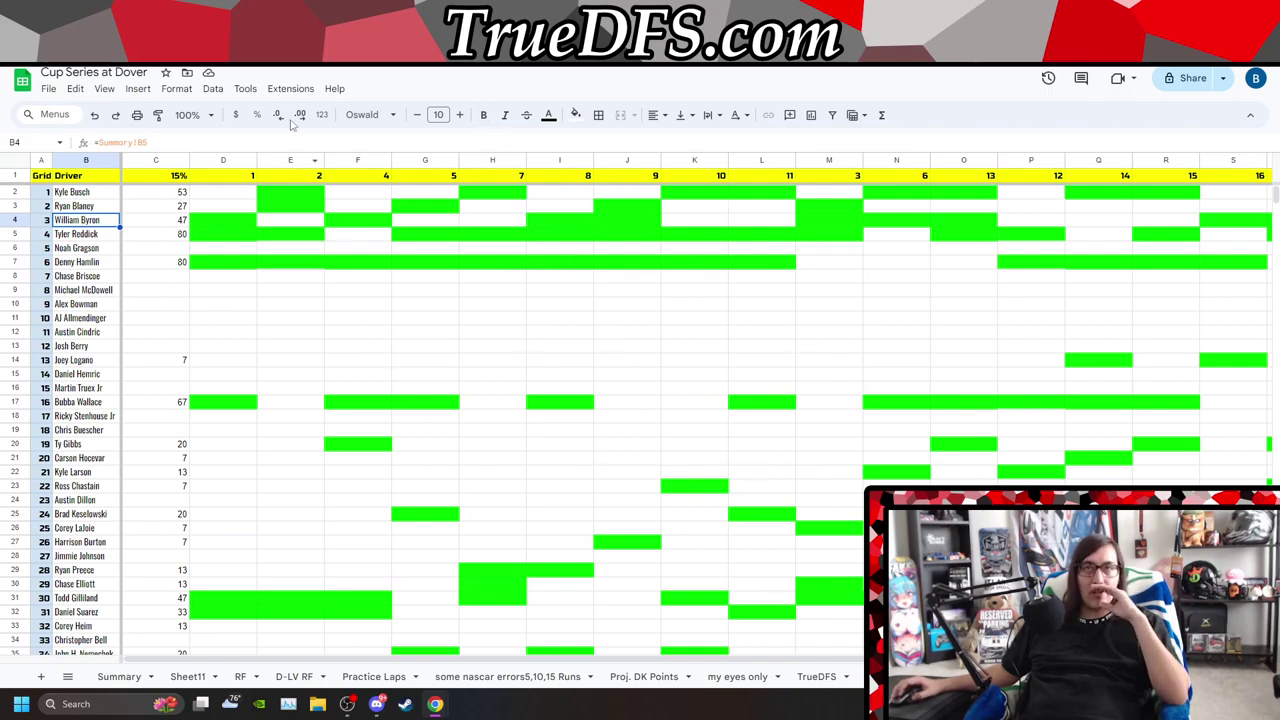
- Search the Kansas1 RF sheet for "red" to locate Tyler Reddick, and check the drafted-percentage list
key("ctrl+Tab")
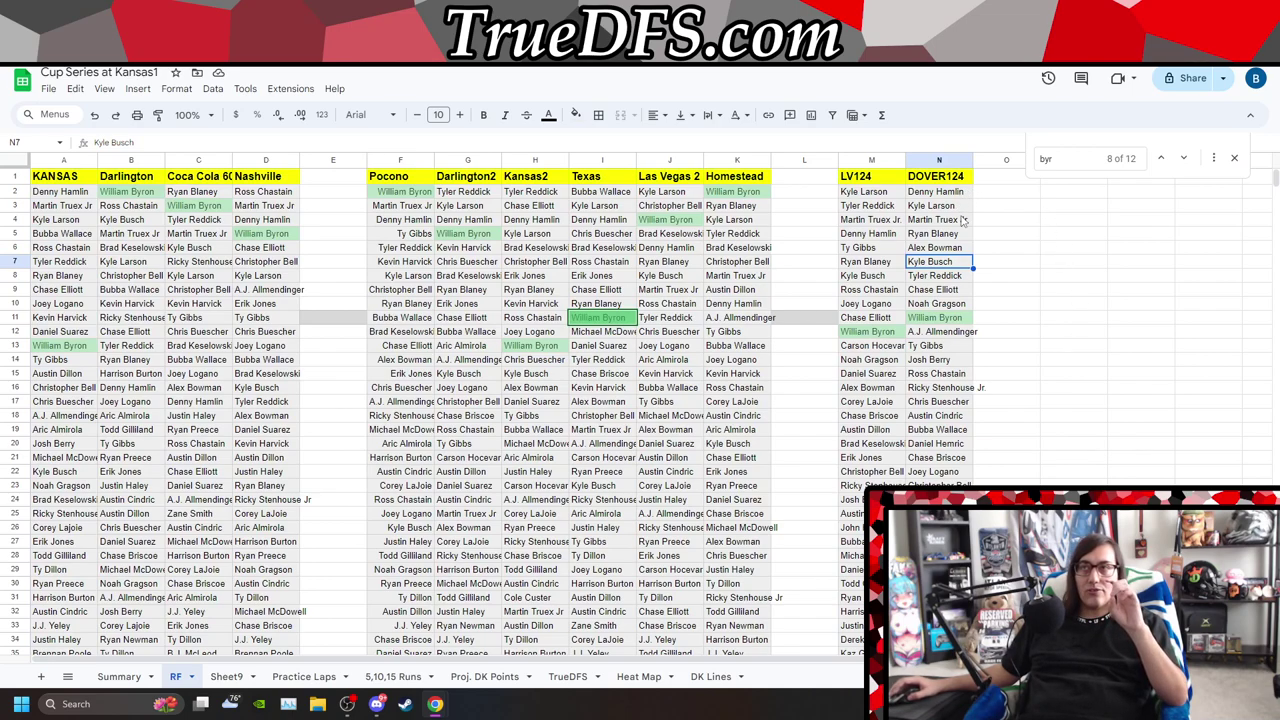
double_click(1060, 157)
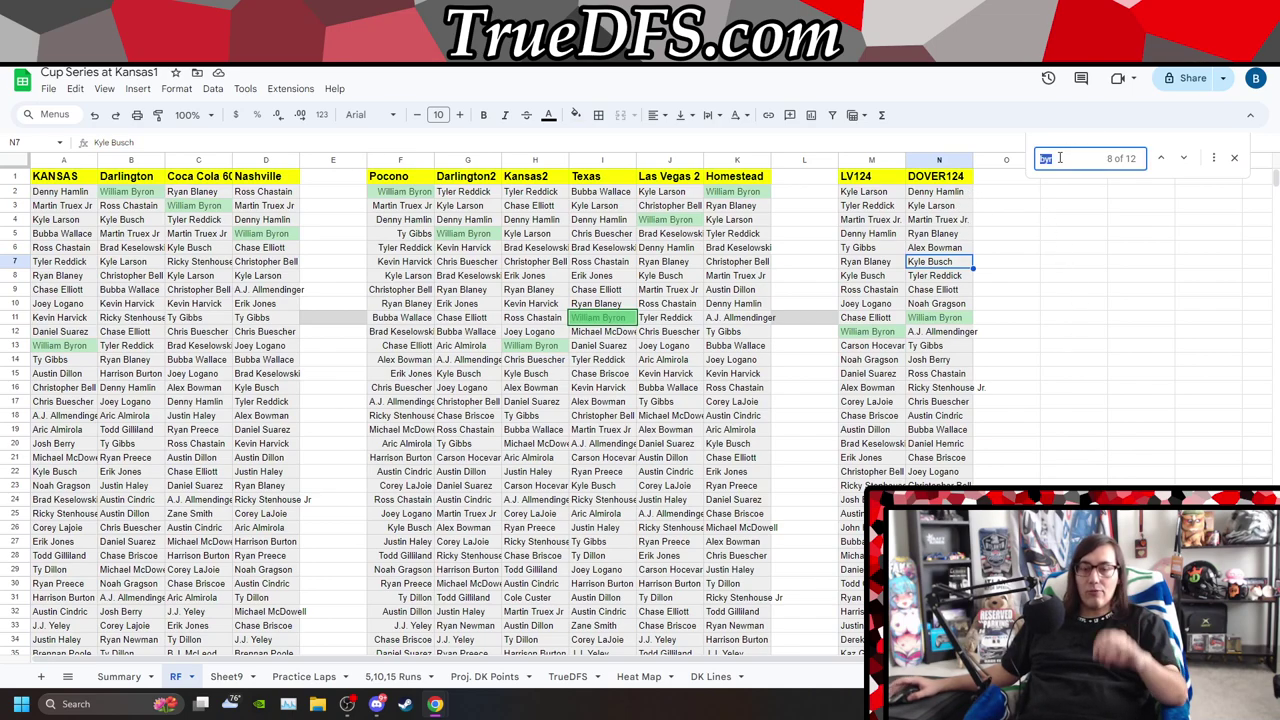
type("red")
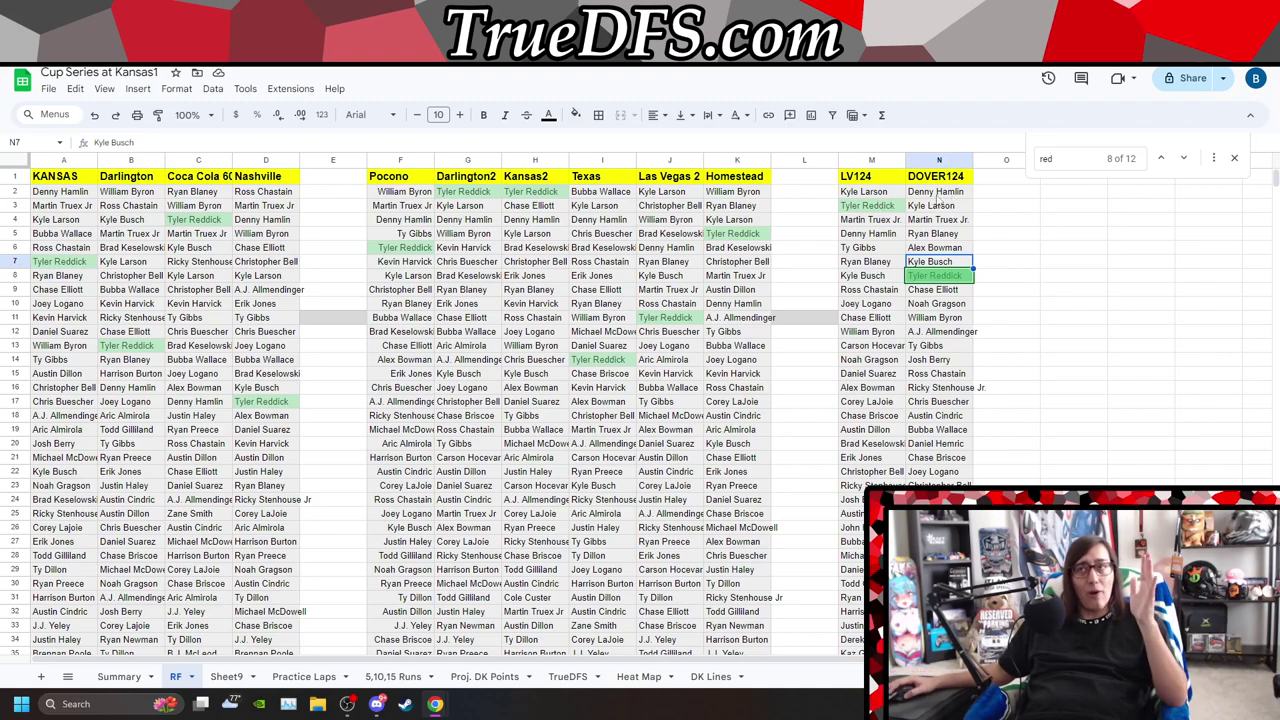
key("ctrl+Tab")
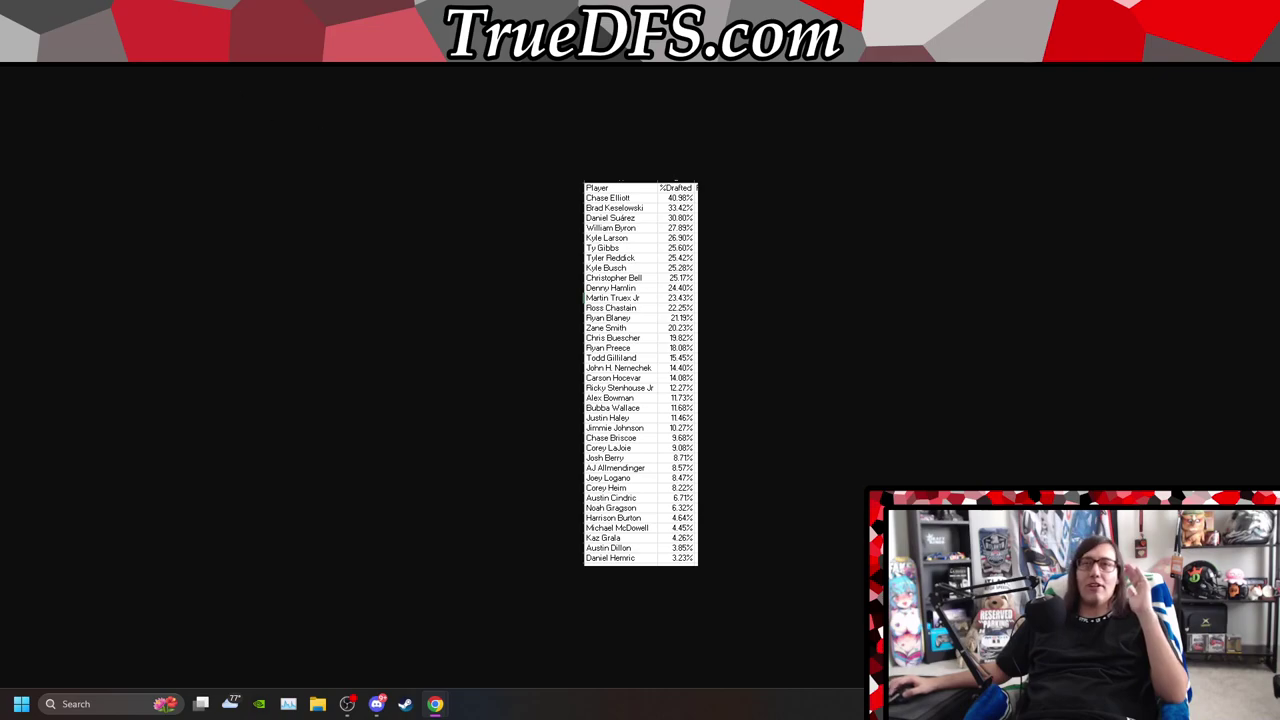
key("ctrl+w")
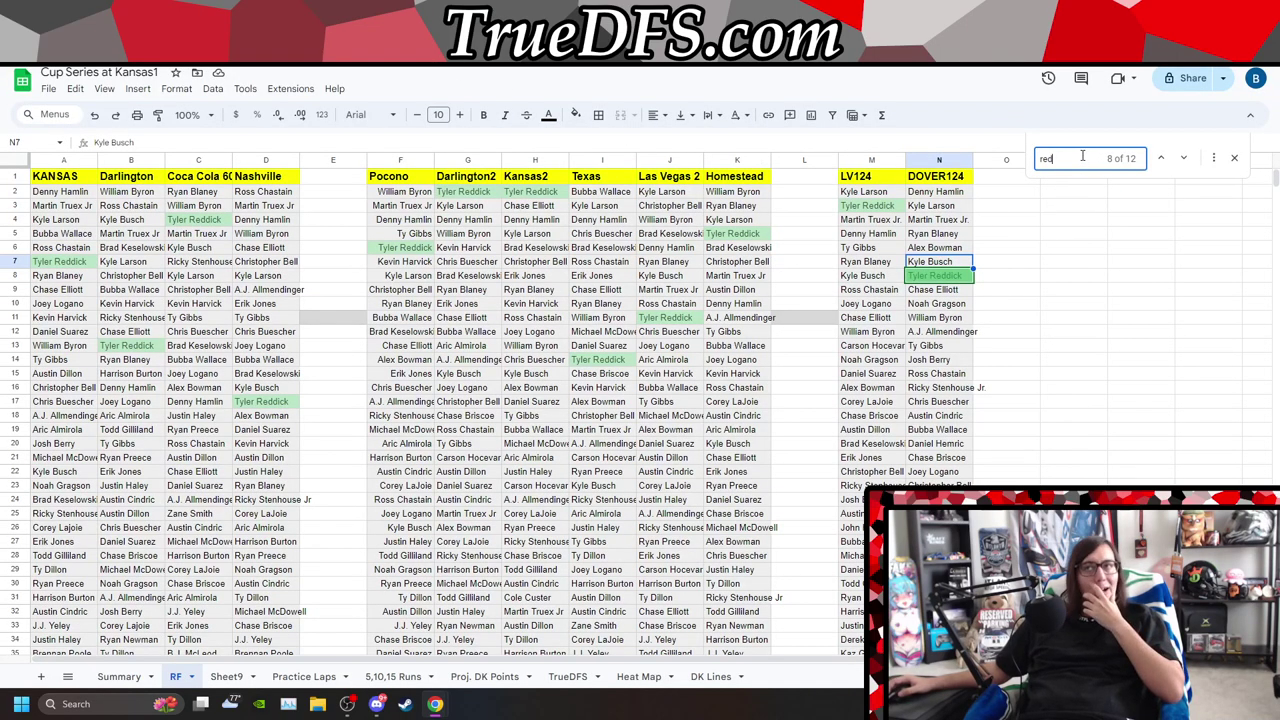
- Go to Ricky Stenhouse Jr.'s DOVER124 entry and search the RF sheet for "rick" to locate him in each race column
double_click(1082, 156)
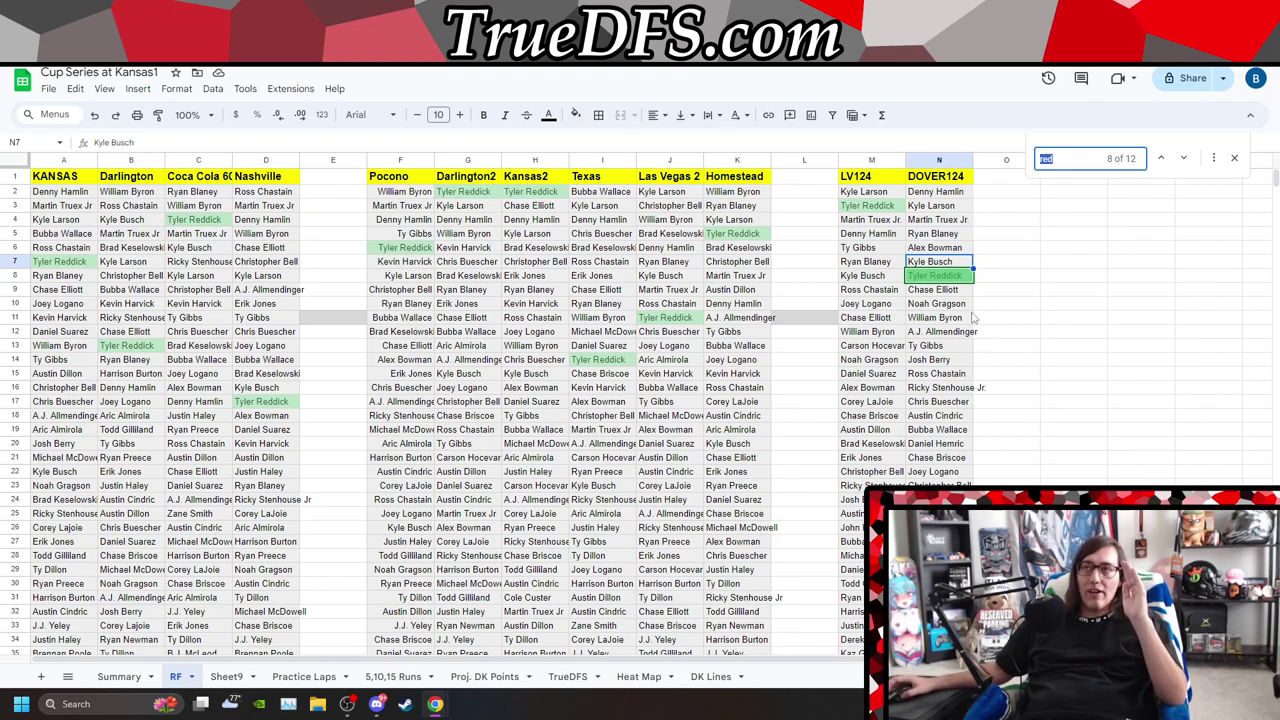
left_click(951, 391)
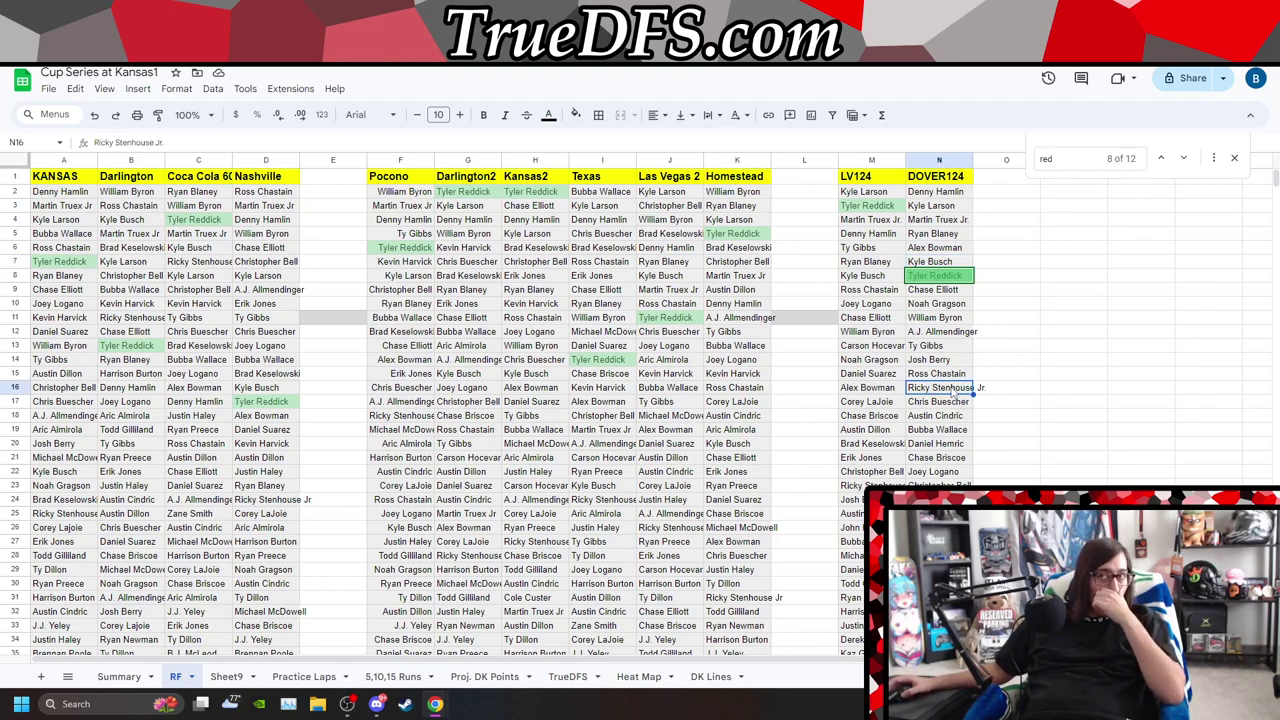
key("ctrl+f")
type("rick")
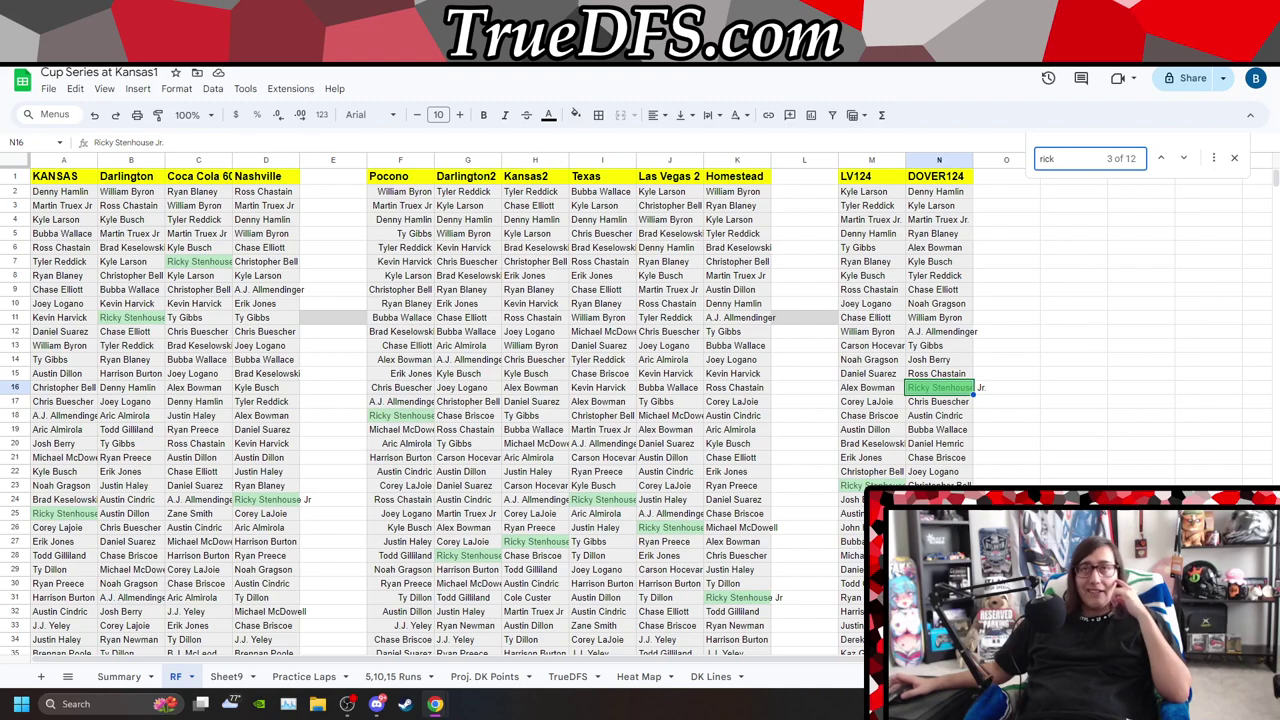
- Open the "my eyes only" sheet of the Dover workbook and compare the column C values for Ricky Stenhouse and John H. Nemechek
key("ctrl+Tab")
left_click(712, 677)
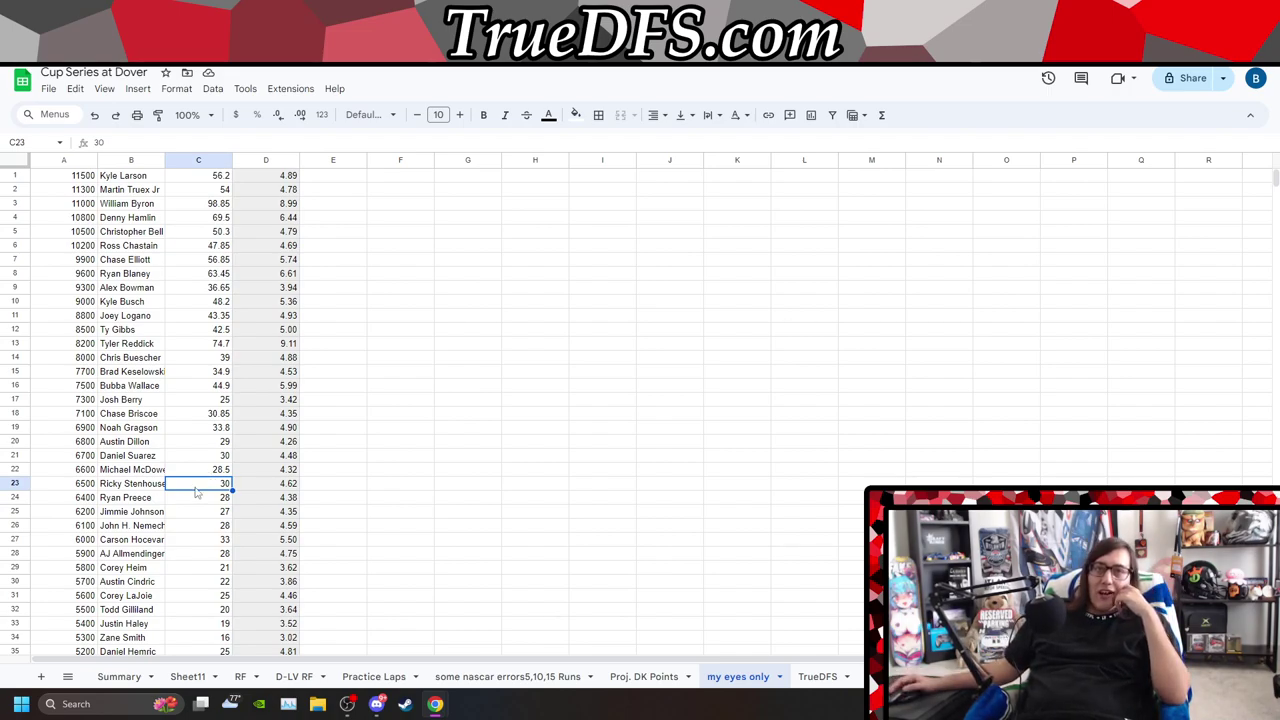
left_click(201, 530)
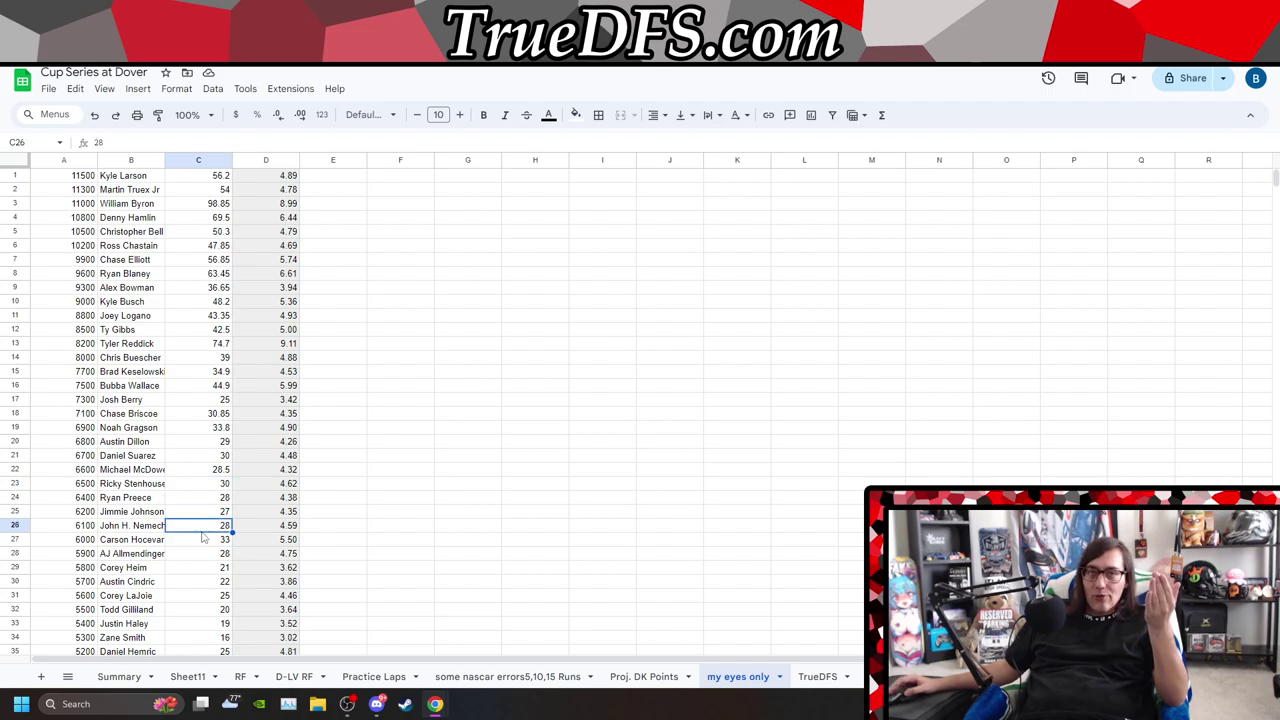
left_click(214, 487)
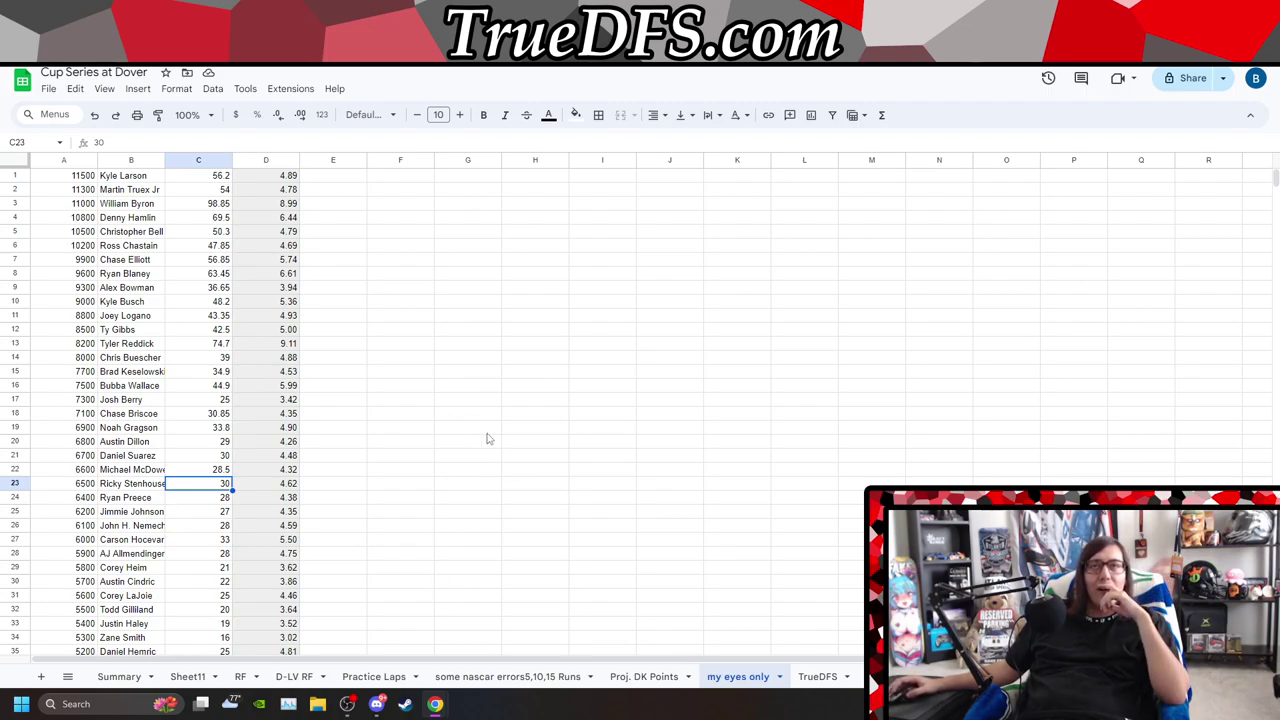
- Check William Byron's salary and column C value against Todd Gilliland's salary in the "my eyes only" sheet
left_click(211, 205)
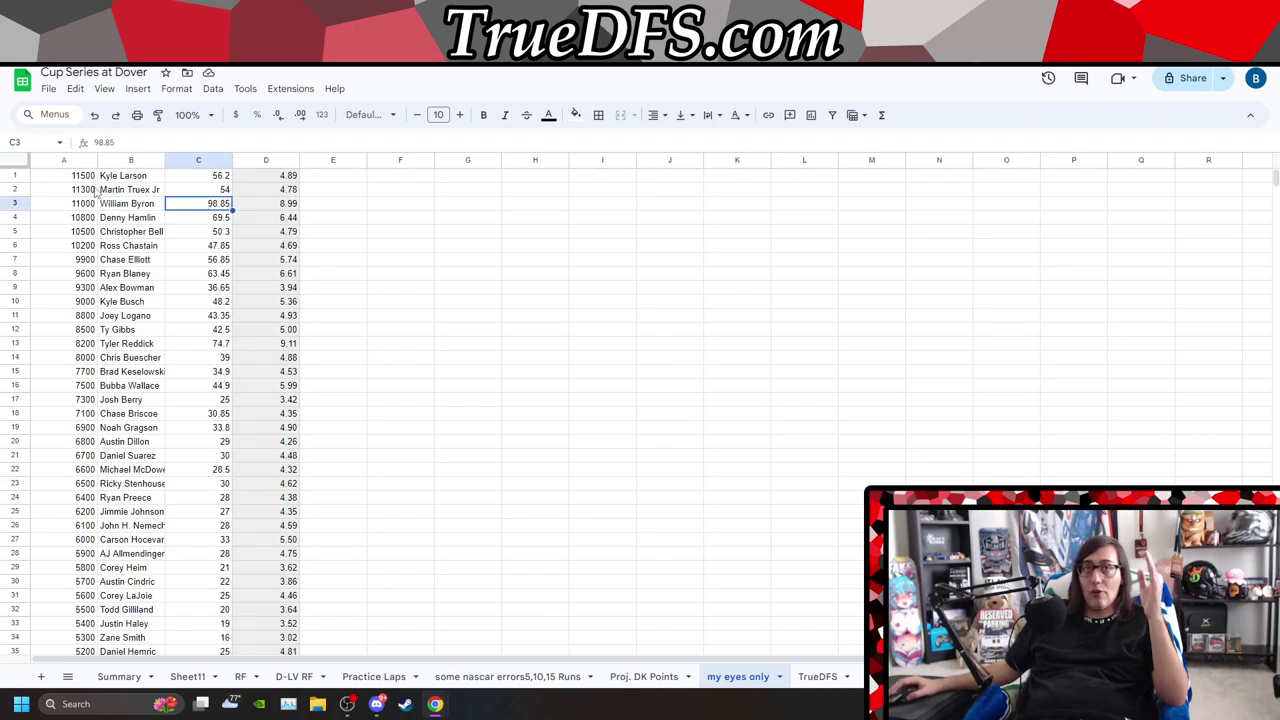
scroll(216, 335, "down", 2)
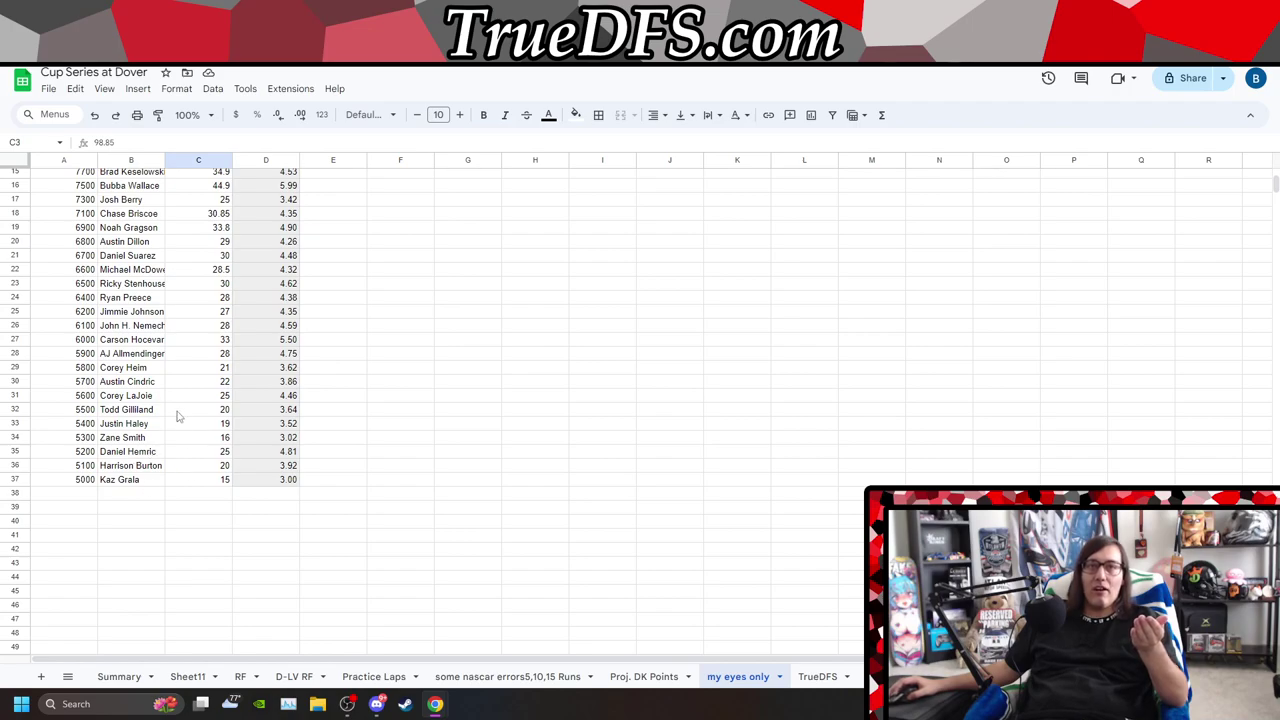
left_click(72, 410)
scroll(145, 458, "up", 1)
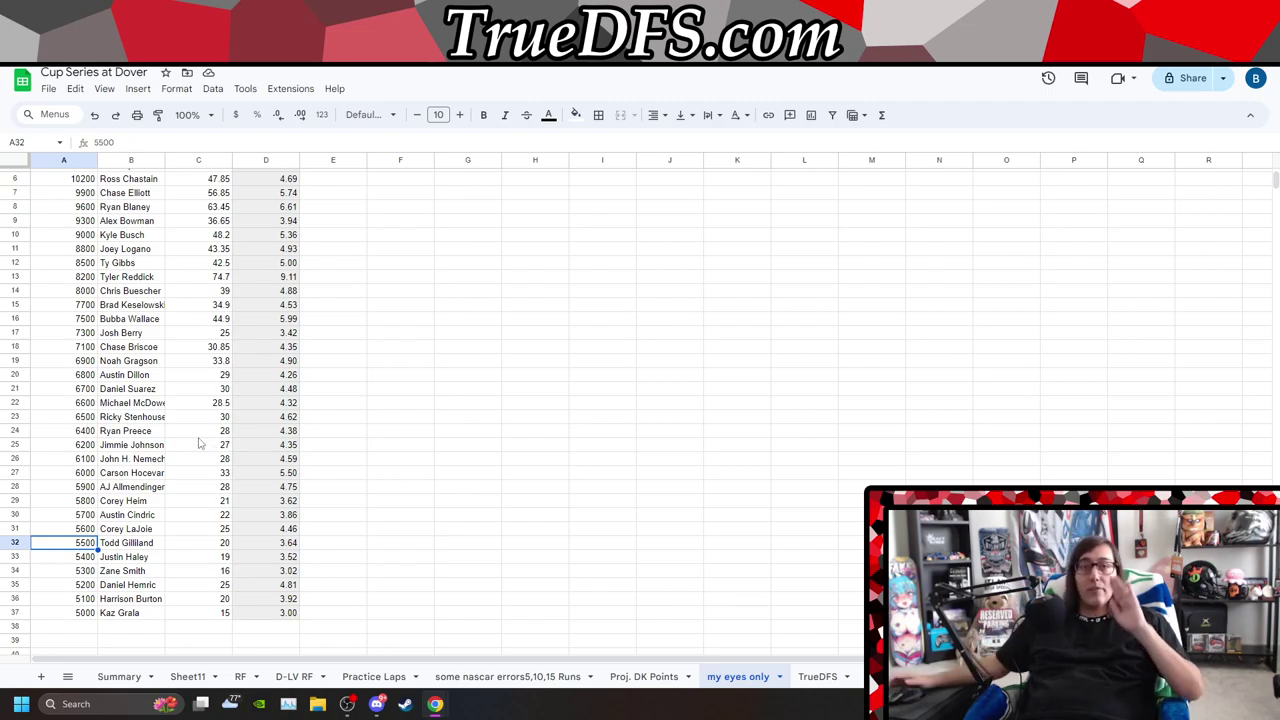
scroll(93, 606, "up", 2)
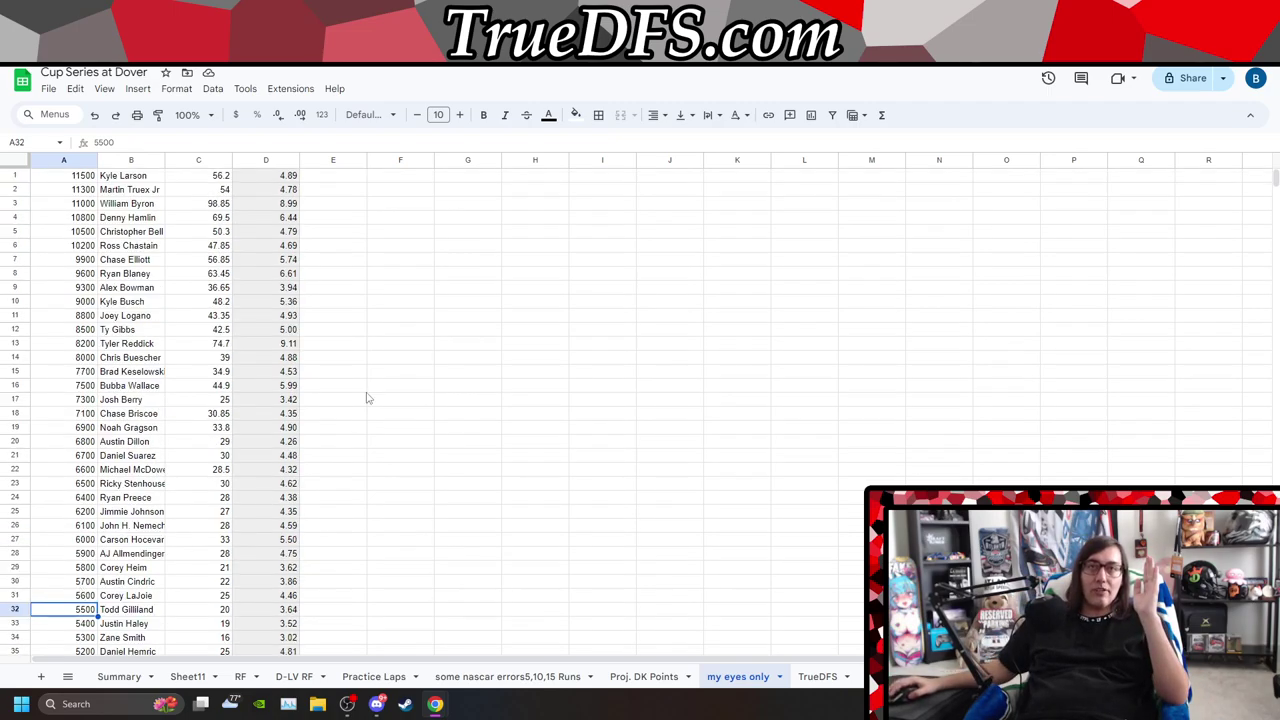
left_click(80, 204)
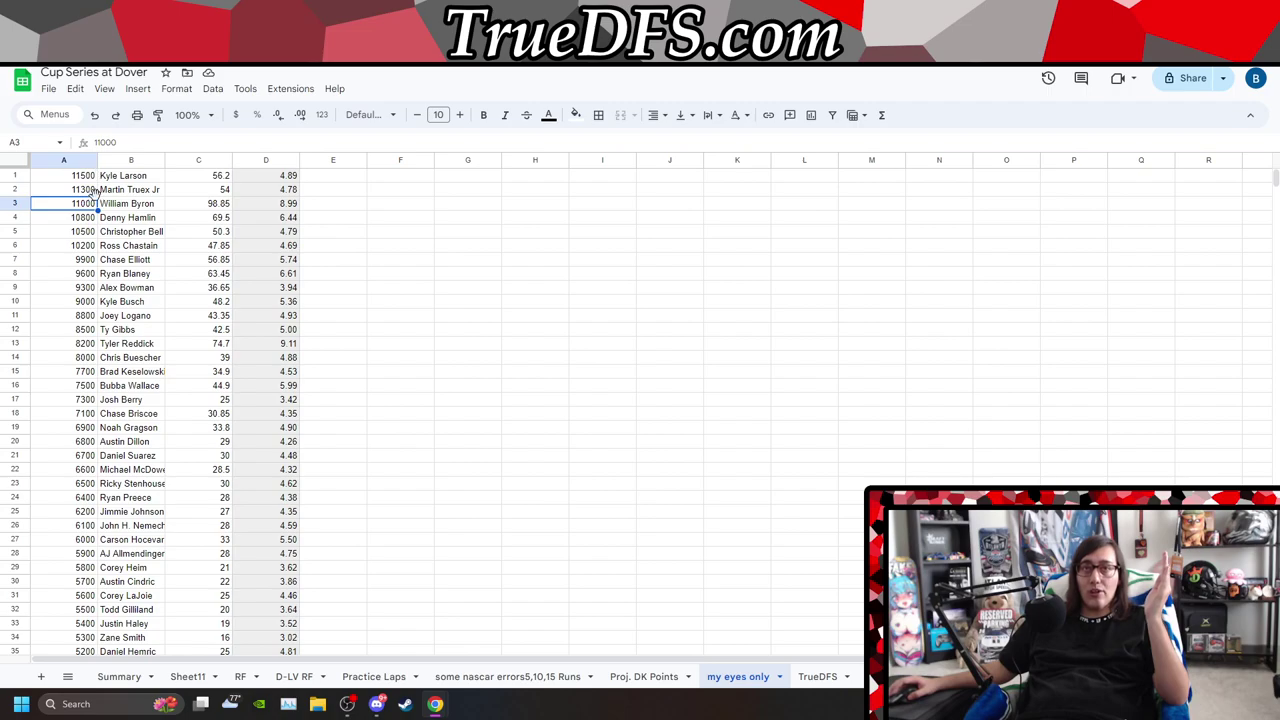
left_click(177, 207)
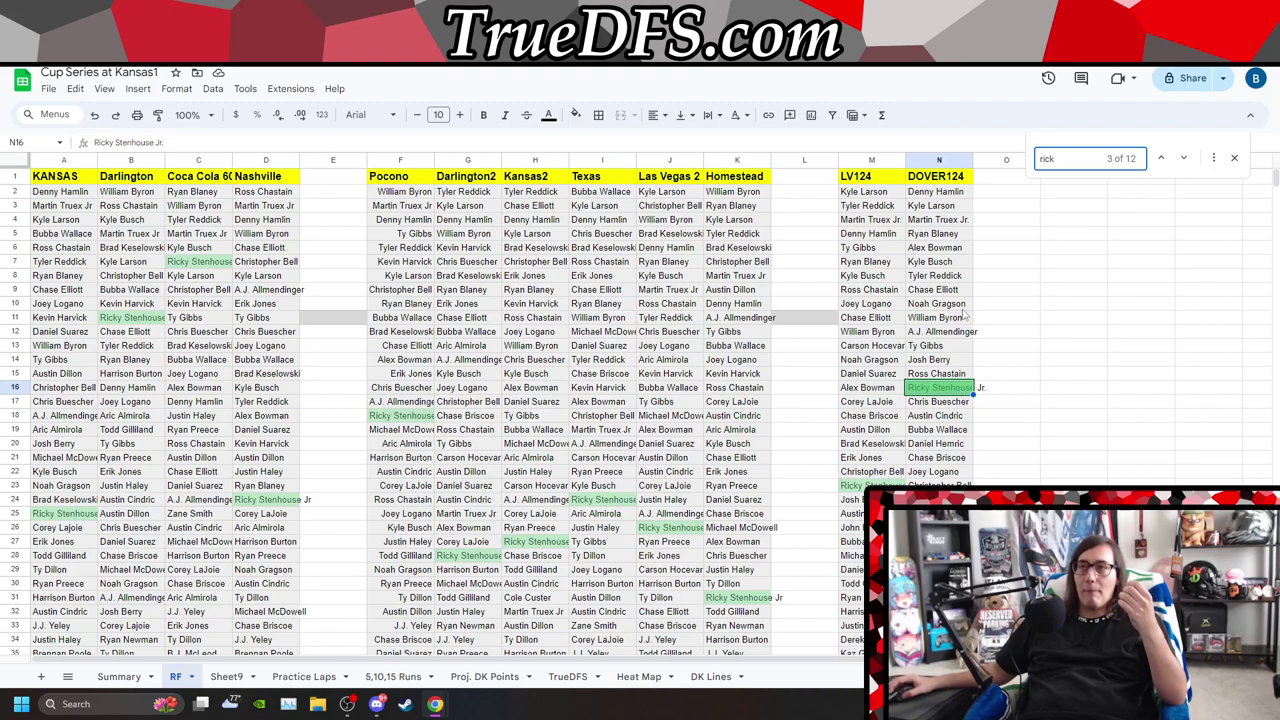
- Search the Kansas1 RF sheet for "hem" to locate Daniel Hemric, and go to A.J. Allmendinger's DOVER124 entry
left_click(947, 335)
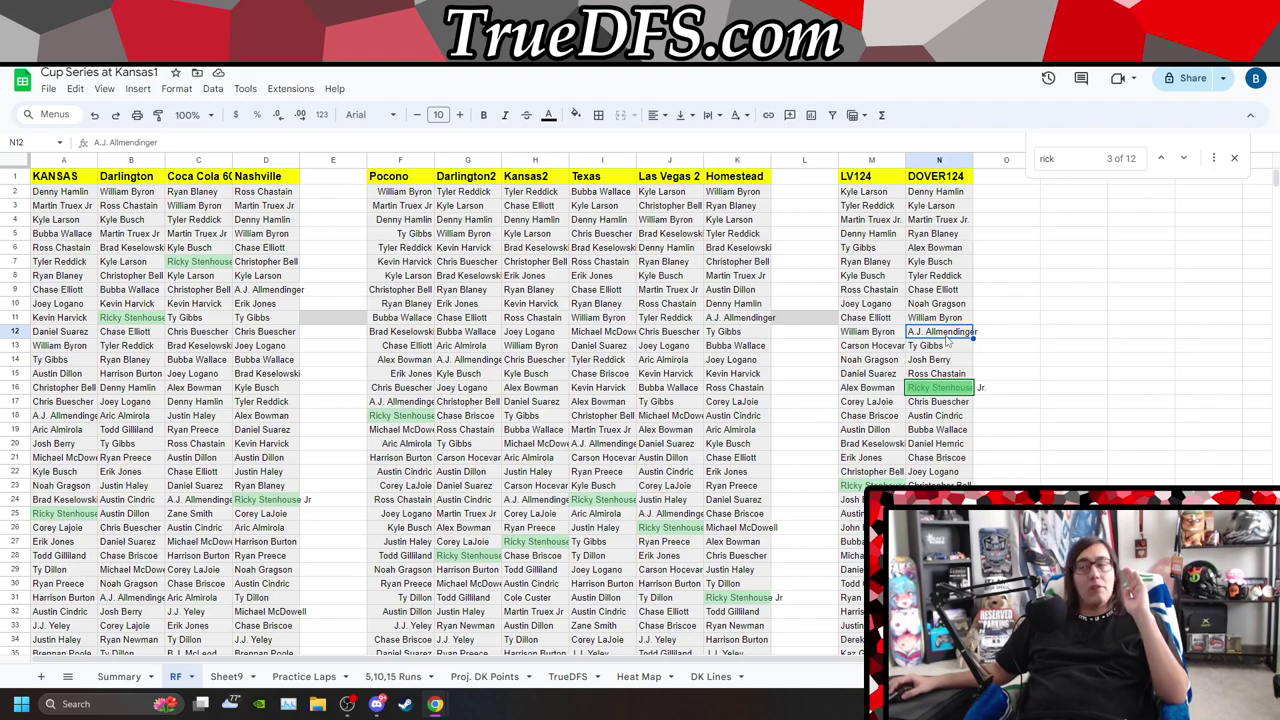
double_click(1069, 152)
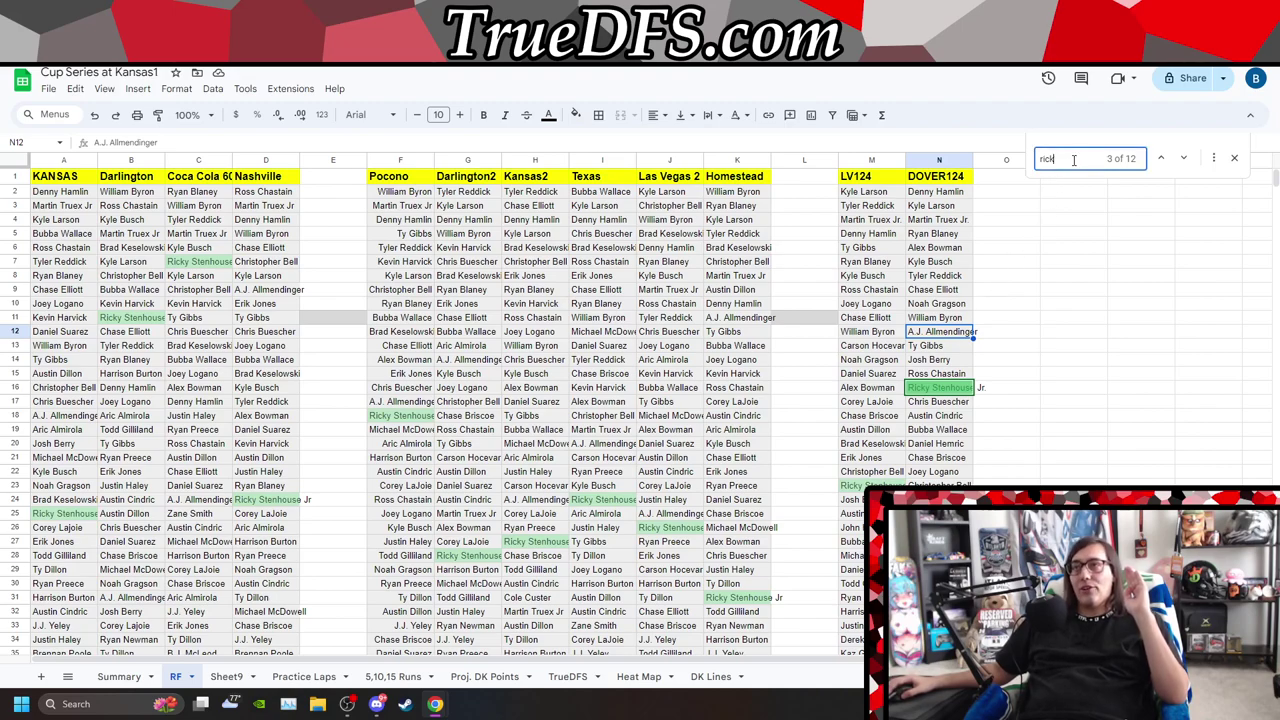
type("he")
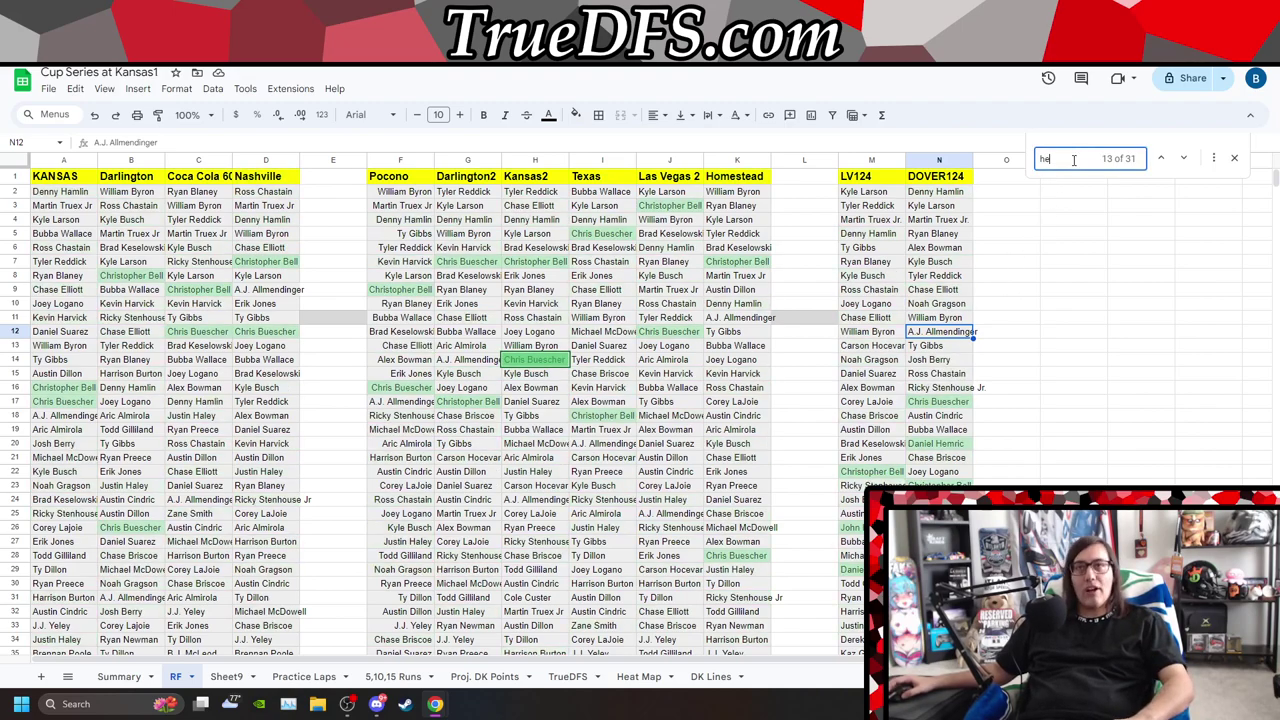
type("m")
scroll(1077, 280, "down", 2)
scroll(1077, 285, "up", 2)
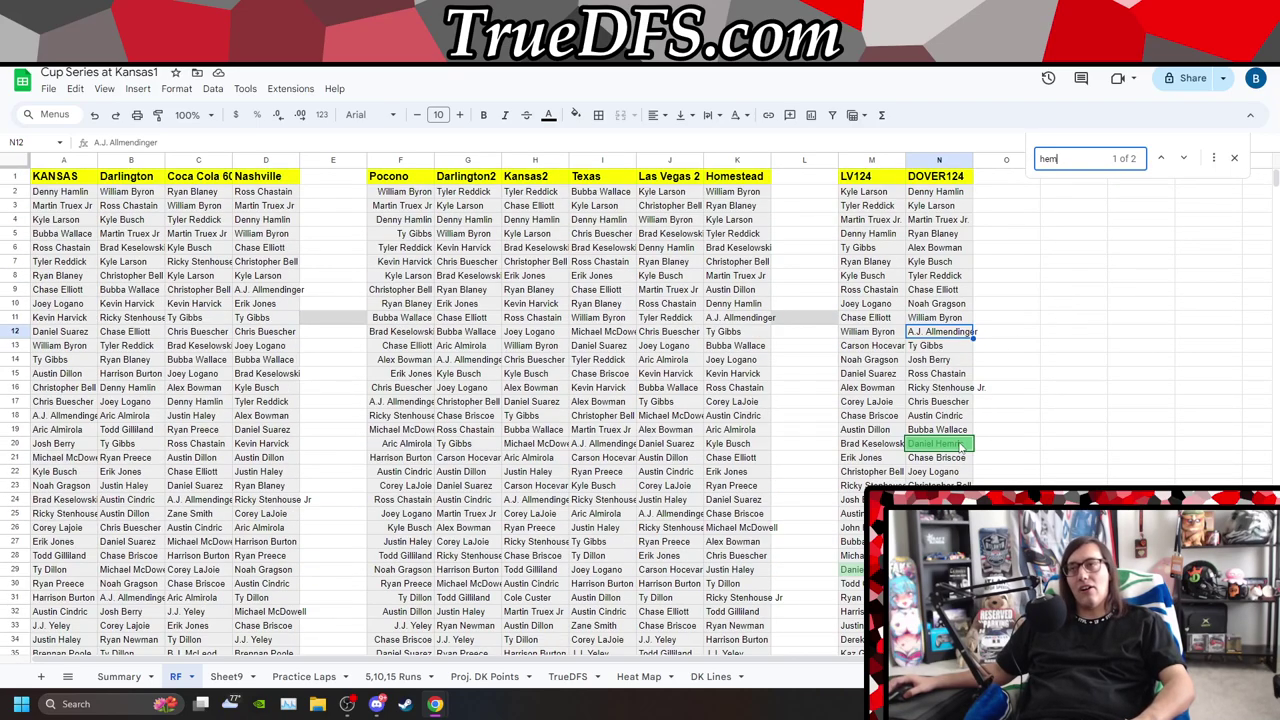
left_click(1234, 160)
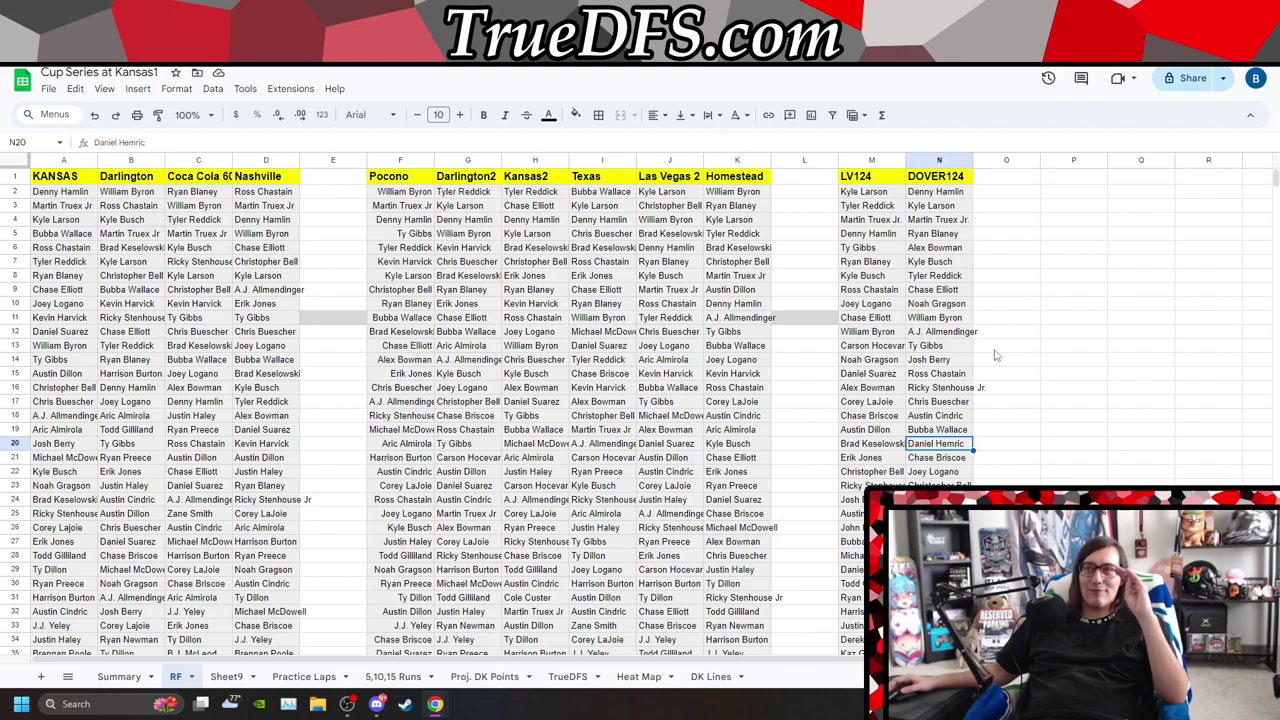
left_click(941, 336)
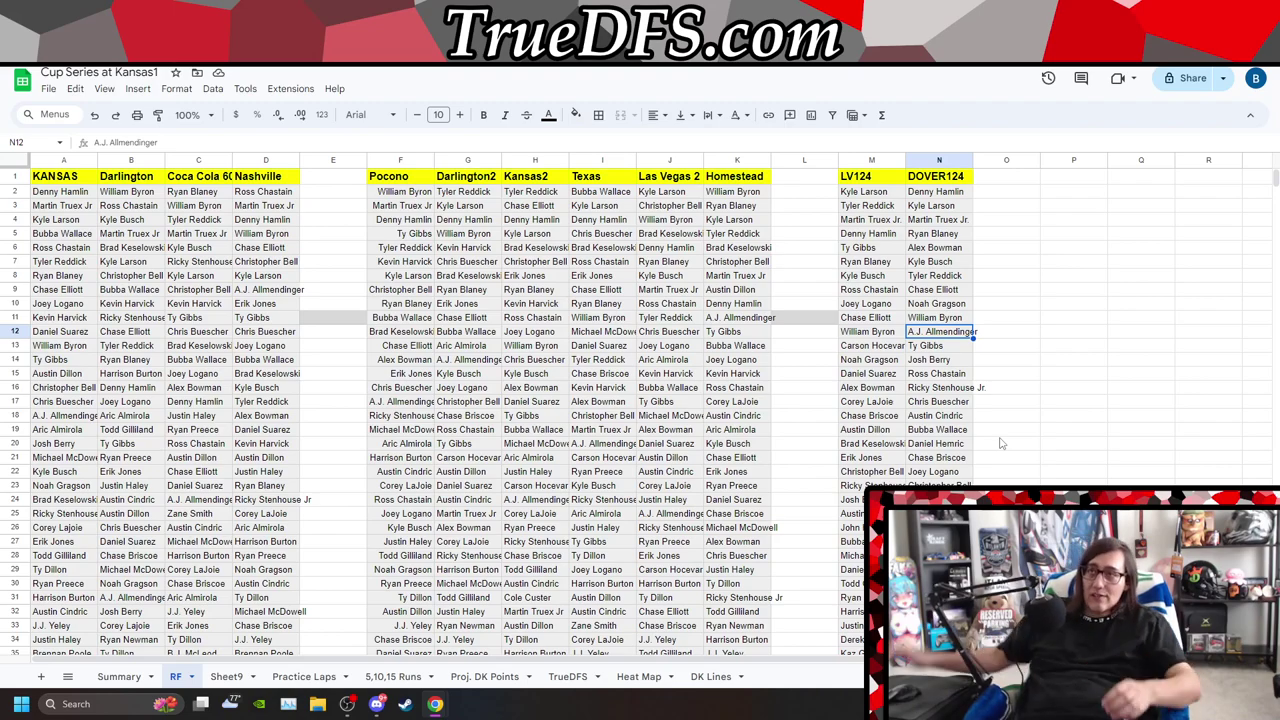
- Search the RF sheet for "allm" and for "blan" to locate A.J. Allmendinger and Ryan Blaney in each race column
key("ctrl+f")
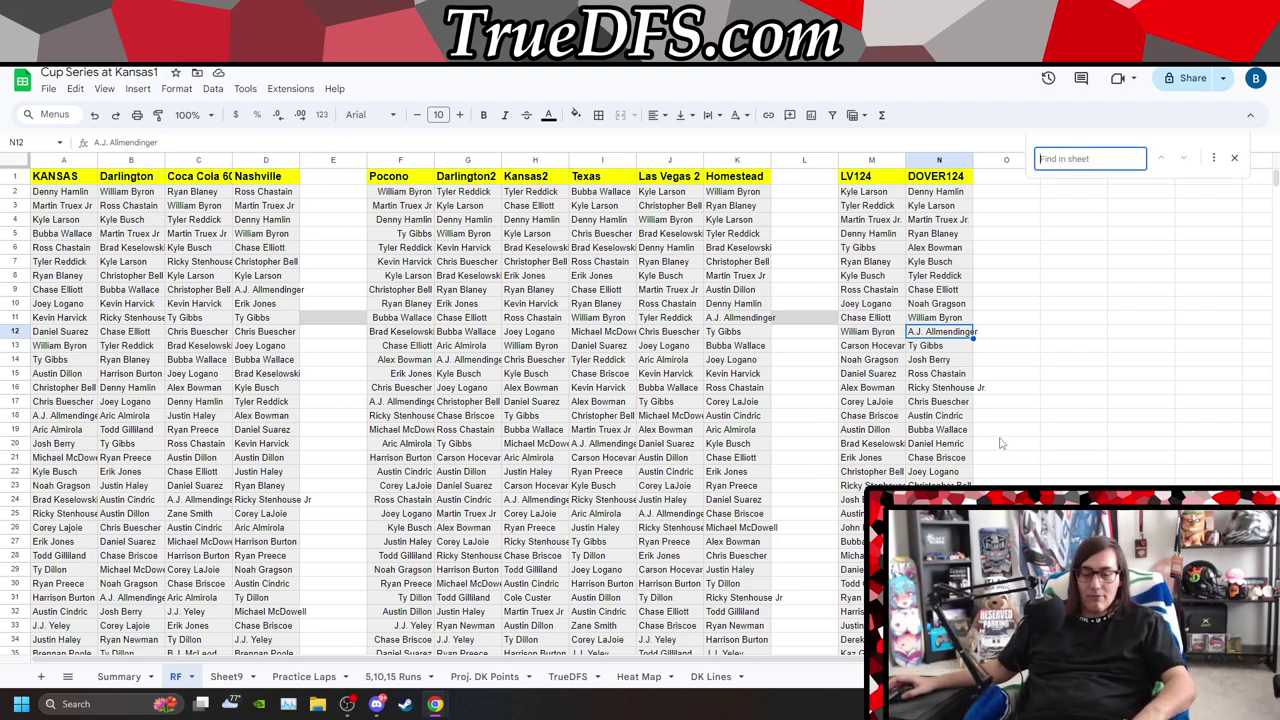
type("all")
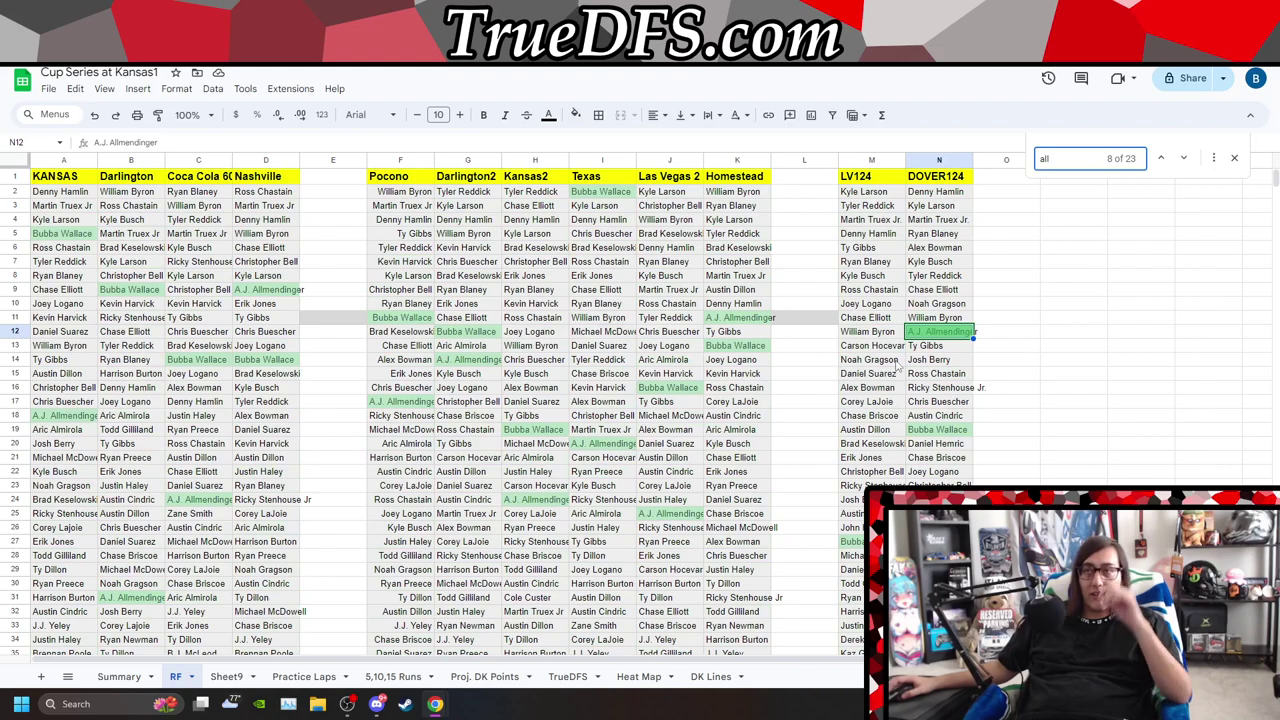
type("m")
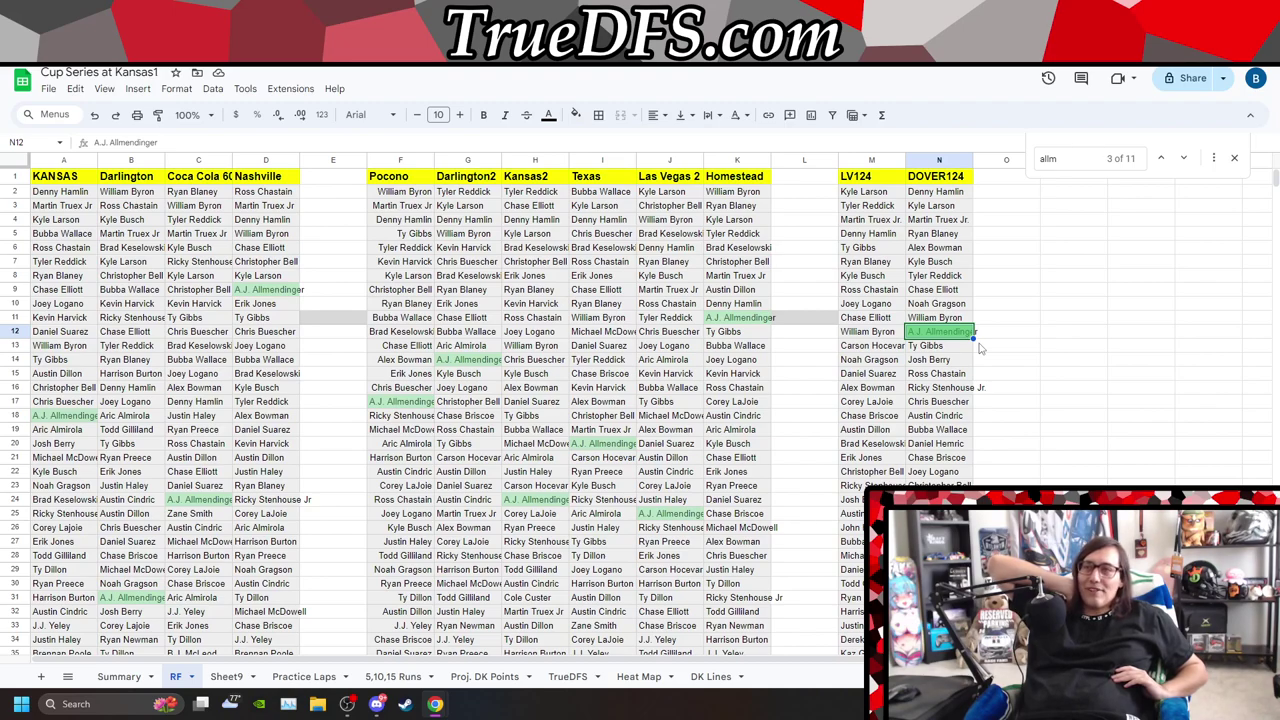
key("ctrl+f")
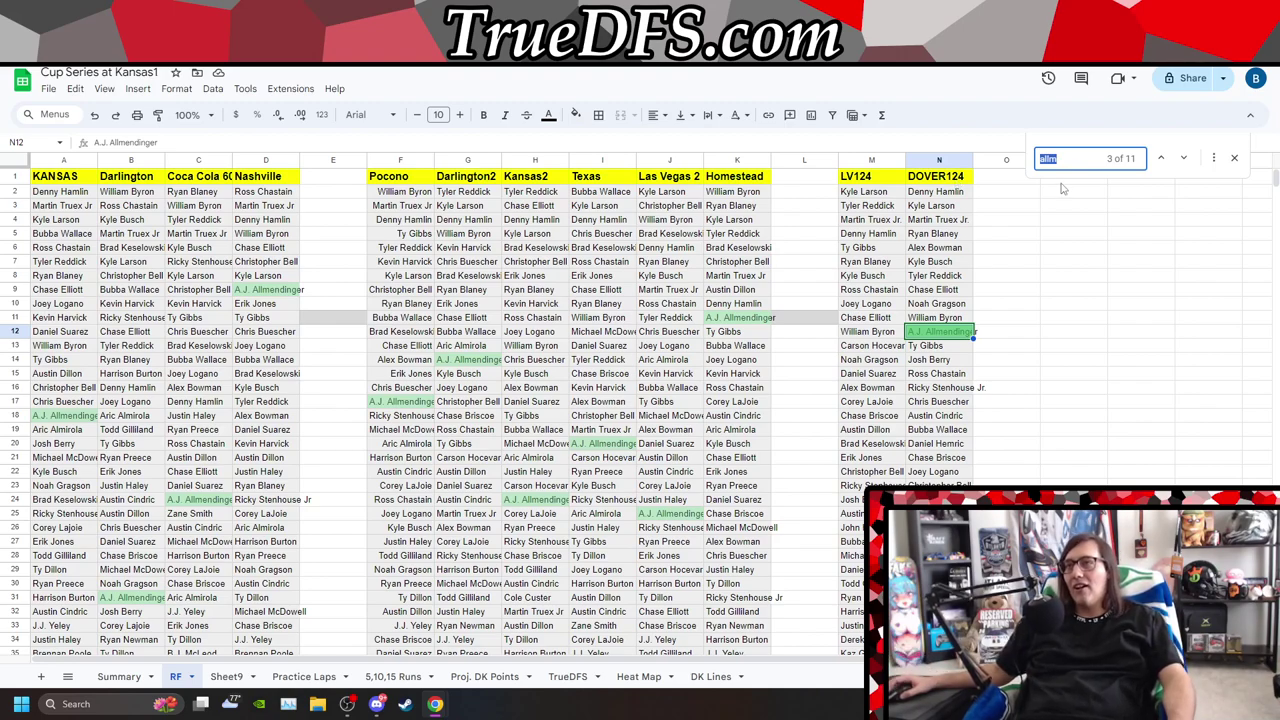
type("blan")
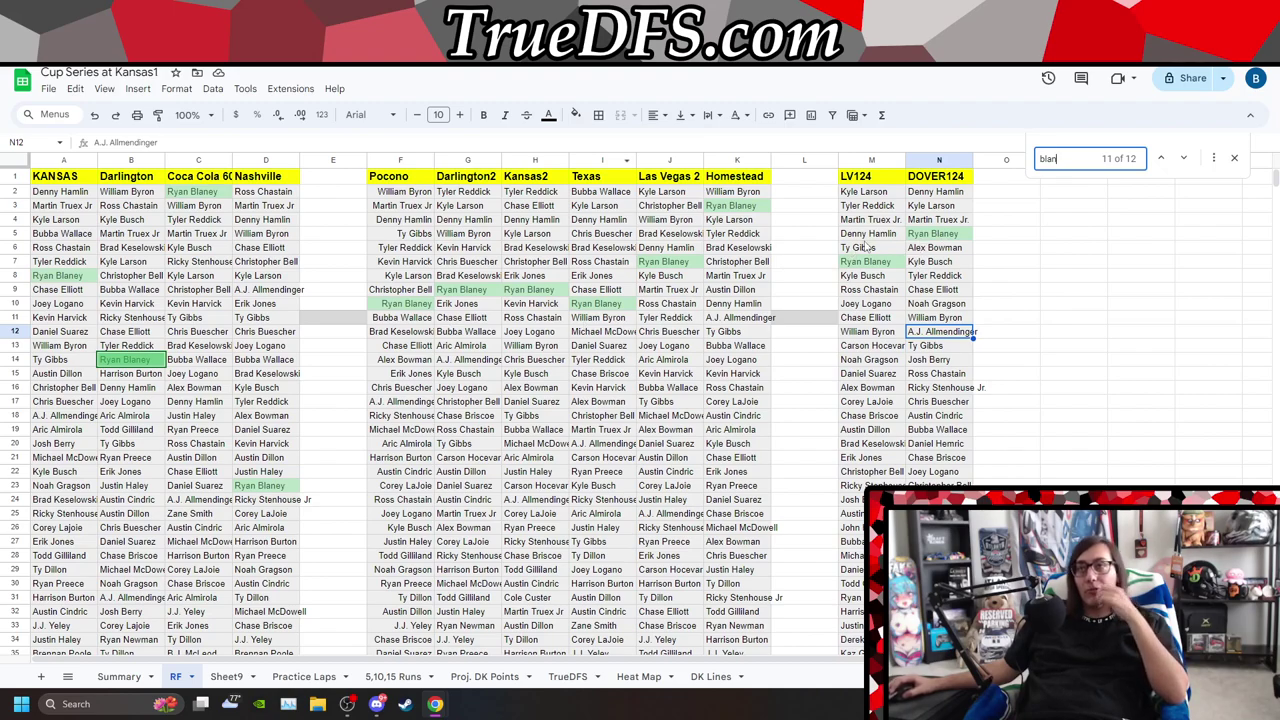
- Search the RF sheet for "log" and for "ty gi" to locate Joey Logano and Ty Gibbs in each race column
double_click(1068, 158)
type("lo")
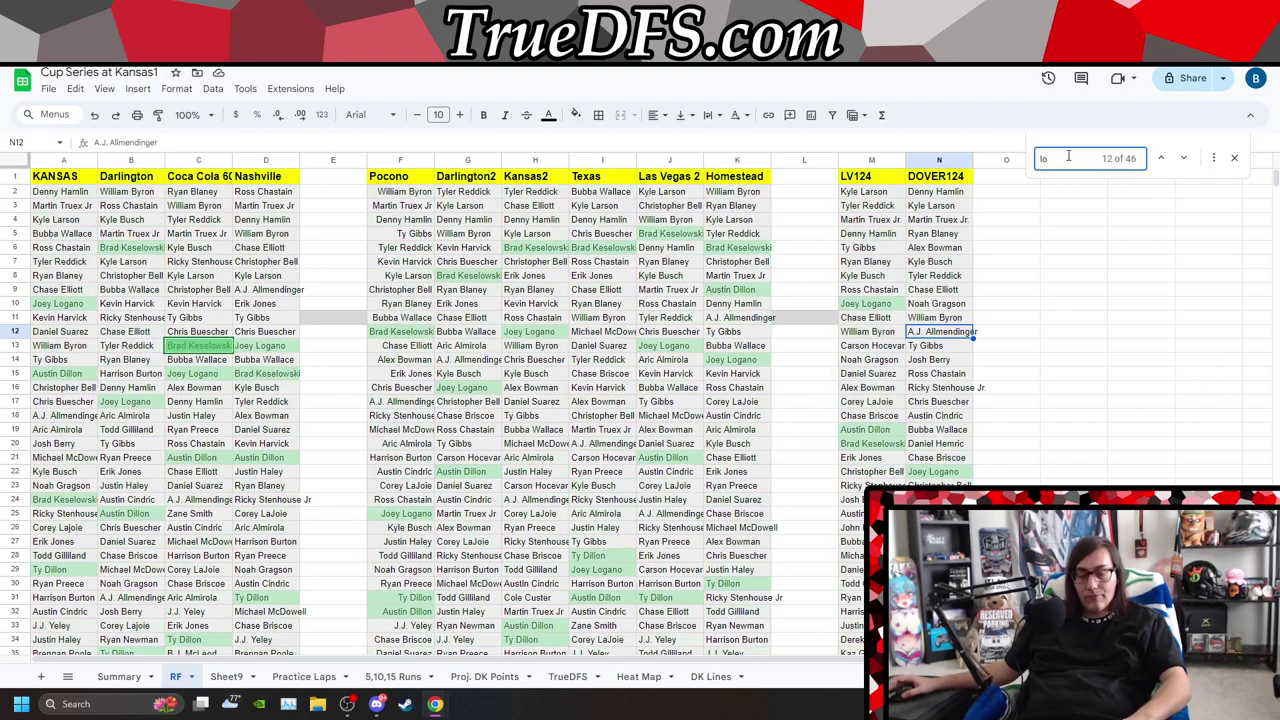
type("g")
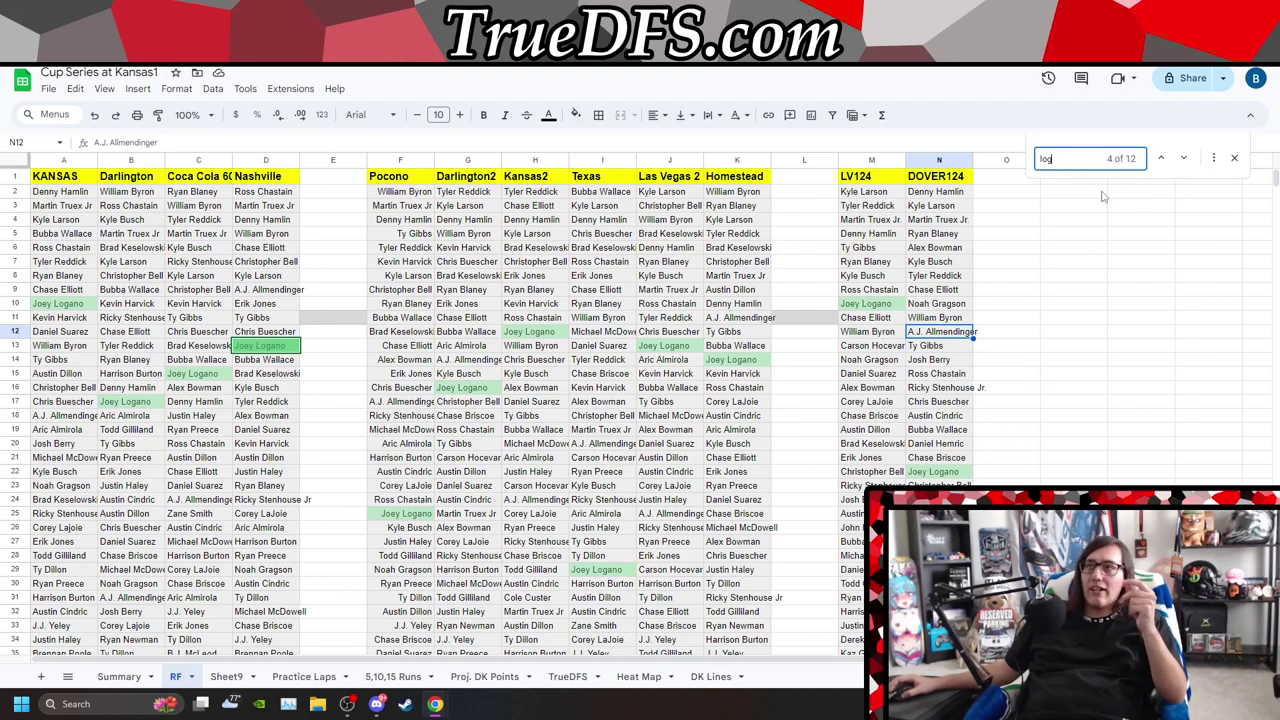
double_click(1085, 161)
type("ty gi")
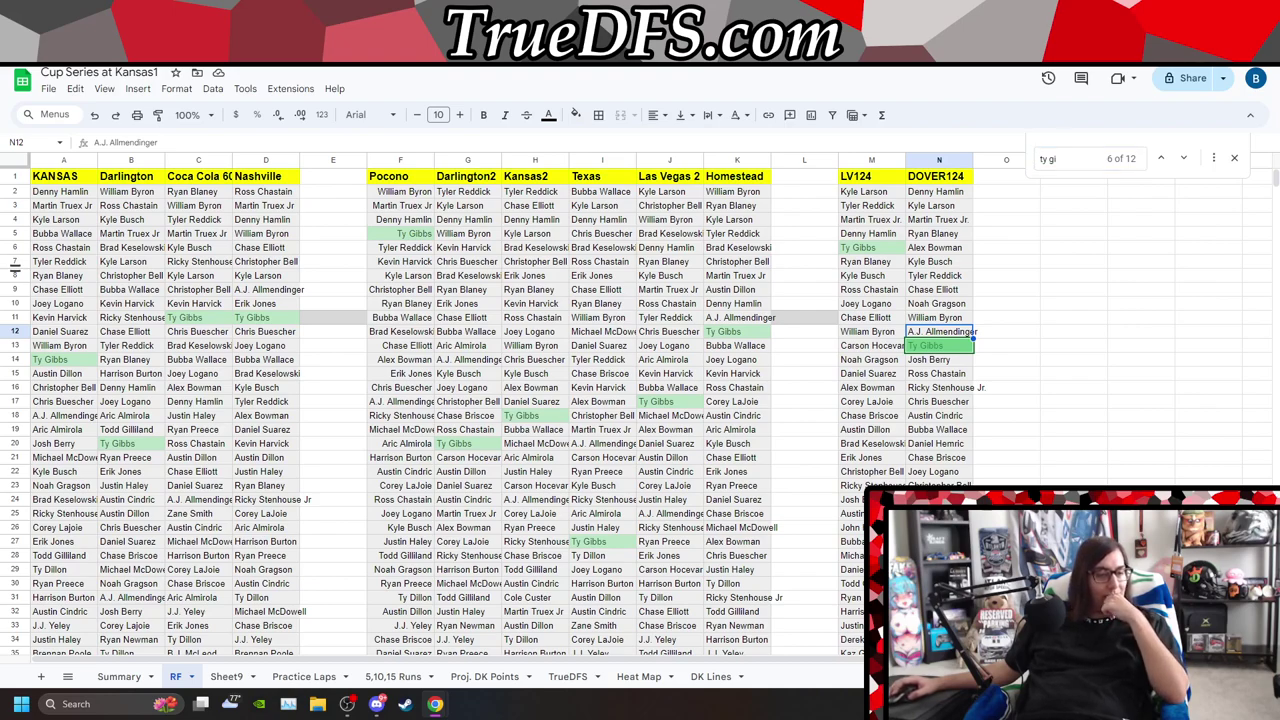
- Check Ty Gibbs's column C value in the Dover workbook's "my eyes only" sheet, and review the %Drafted list before returning to Kansas1
key("ctrl+Tab")
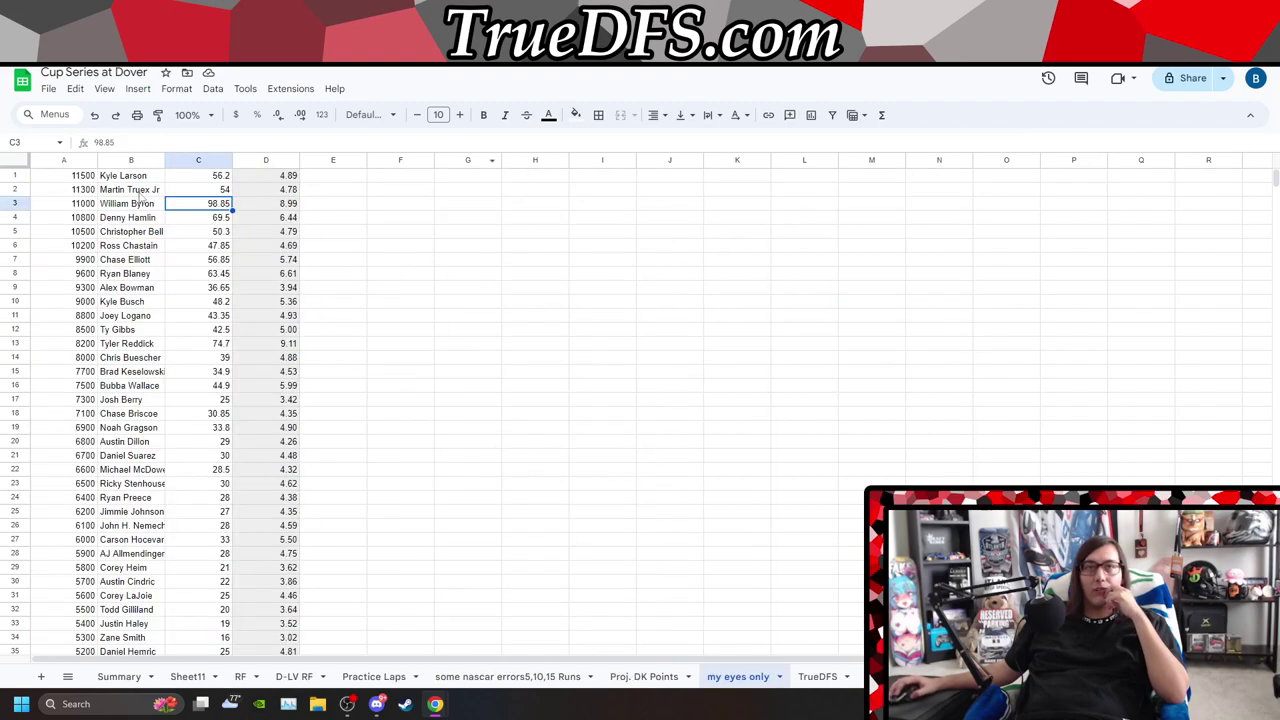
left_click(193, 331)
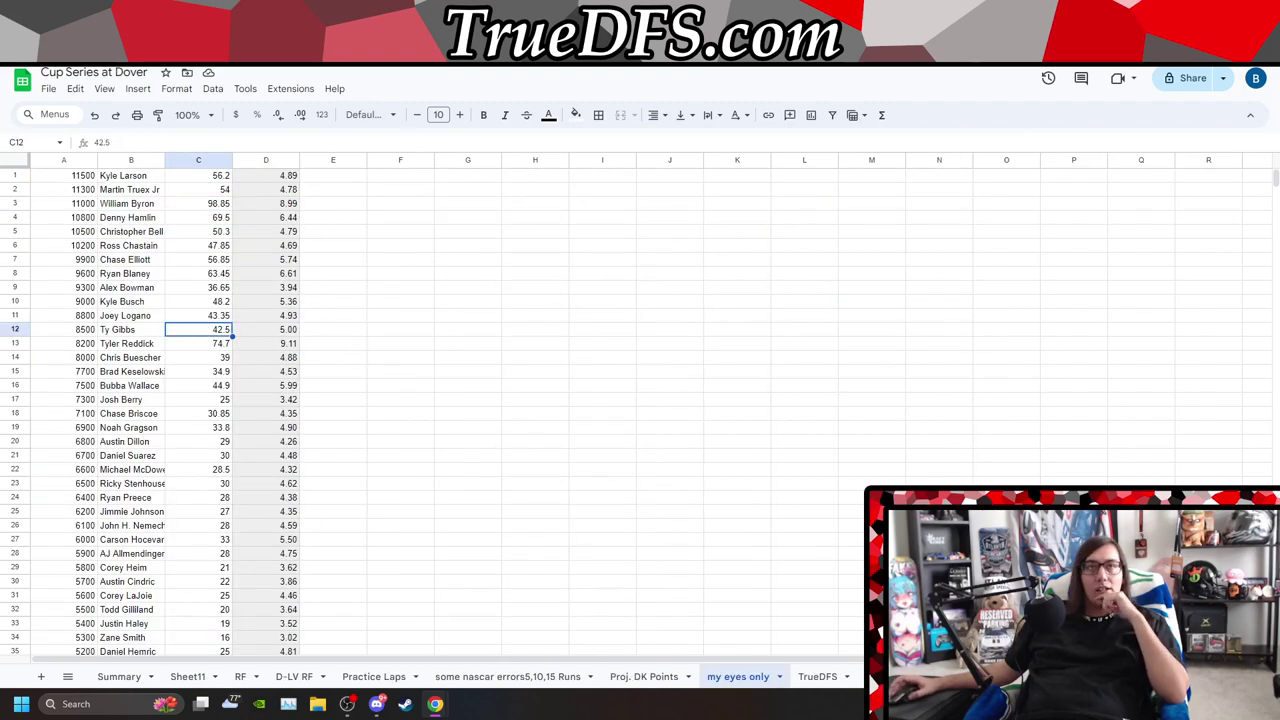
key("ctrl+shift+Tab")
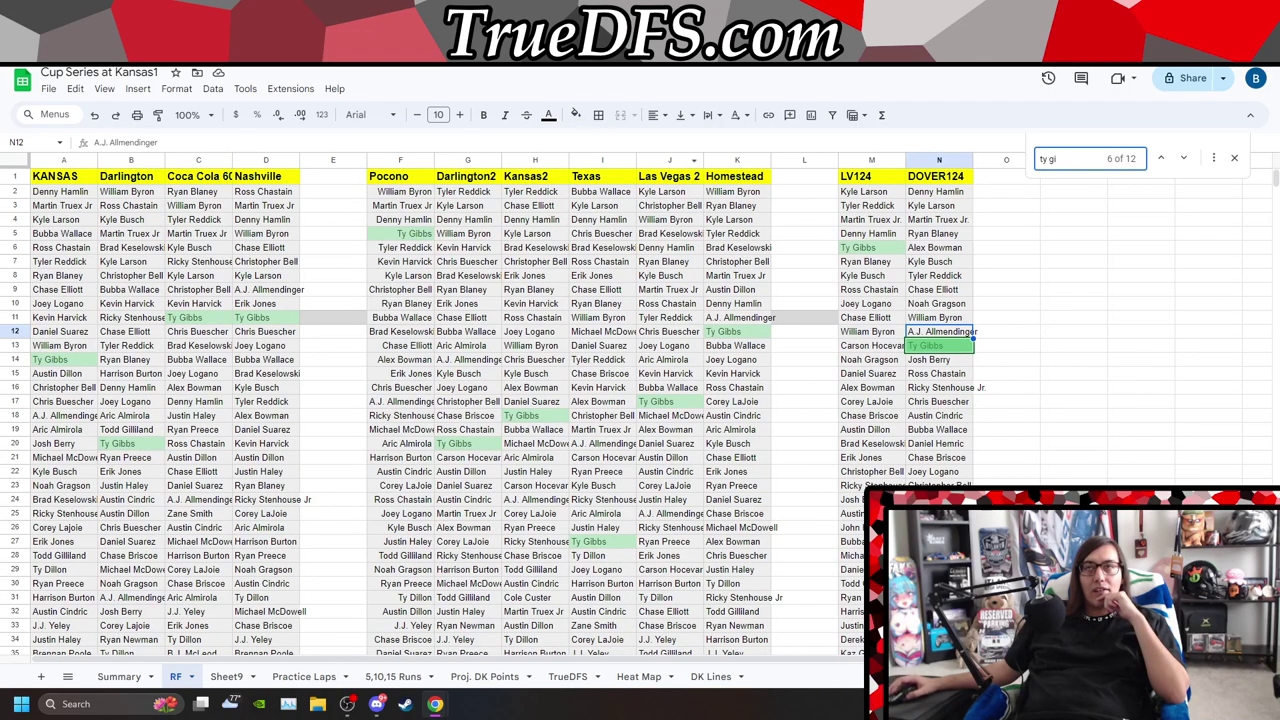
key("ctrl+Tab")
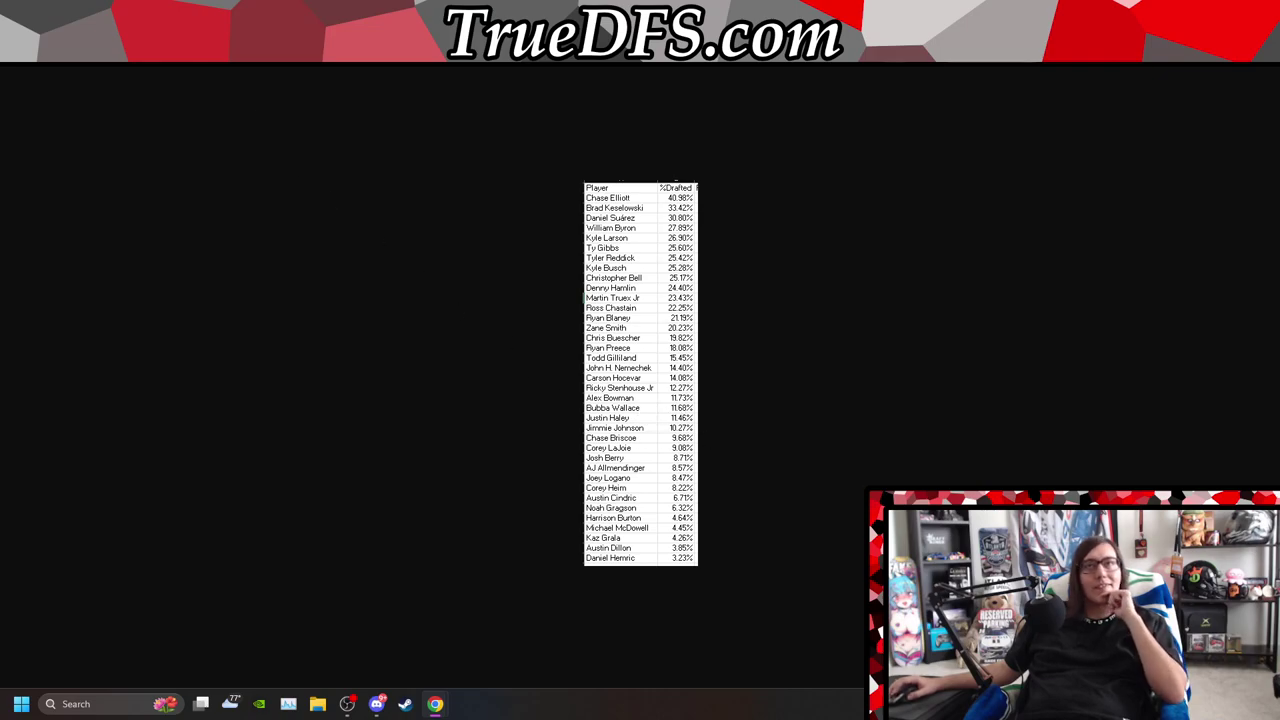
key("ctrl+w")
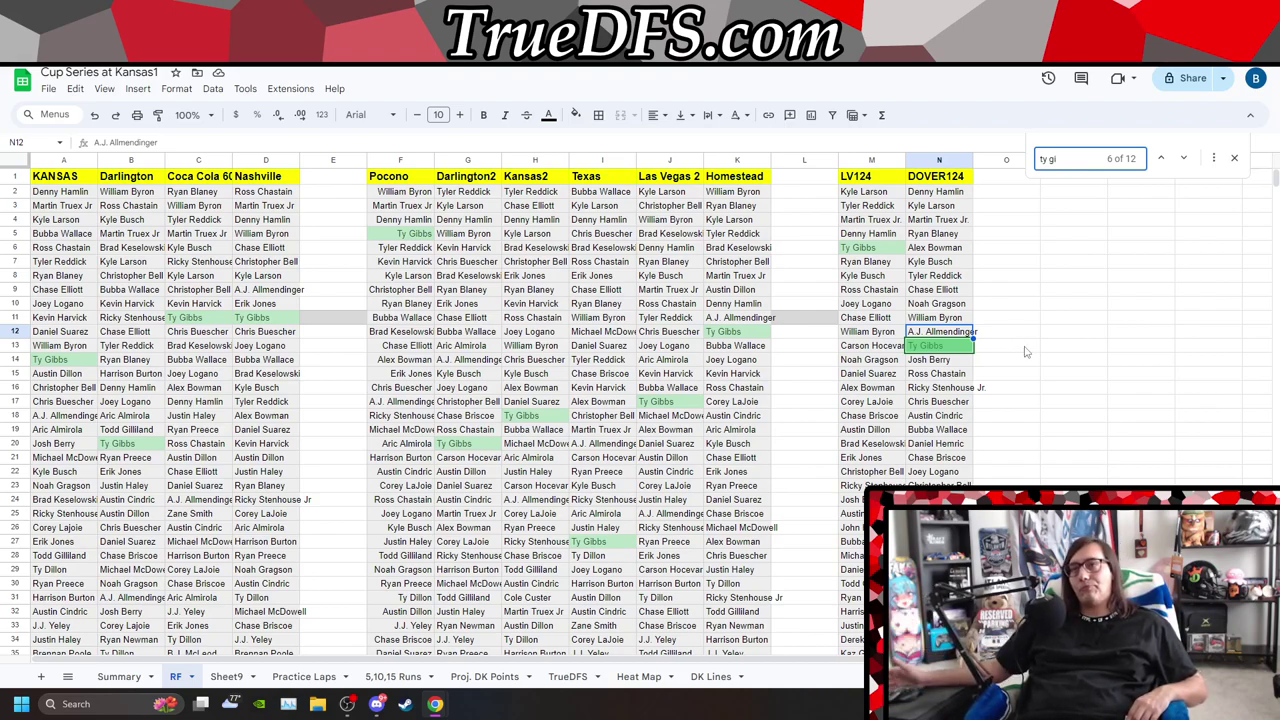
triple_click(1073, 156)
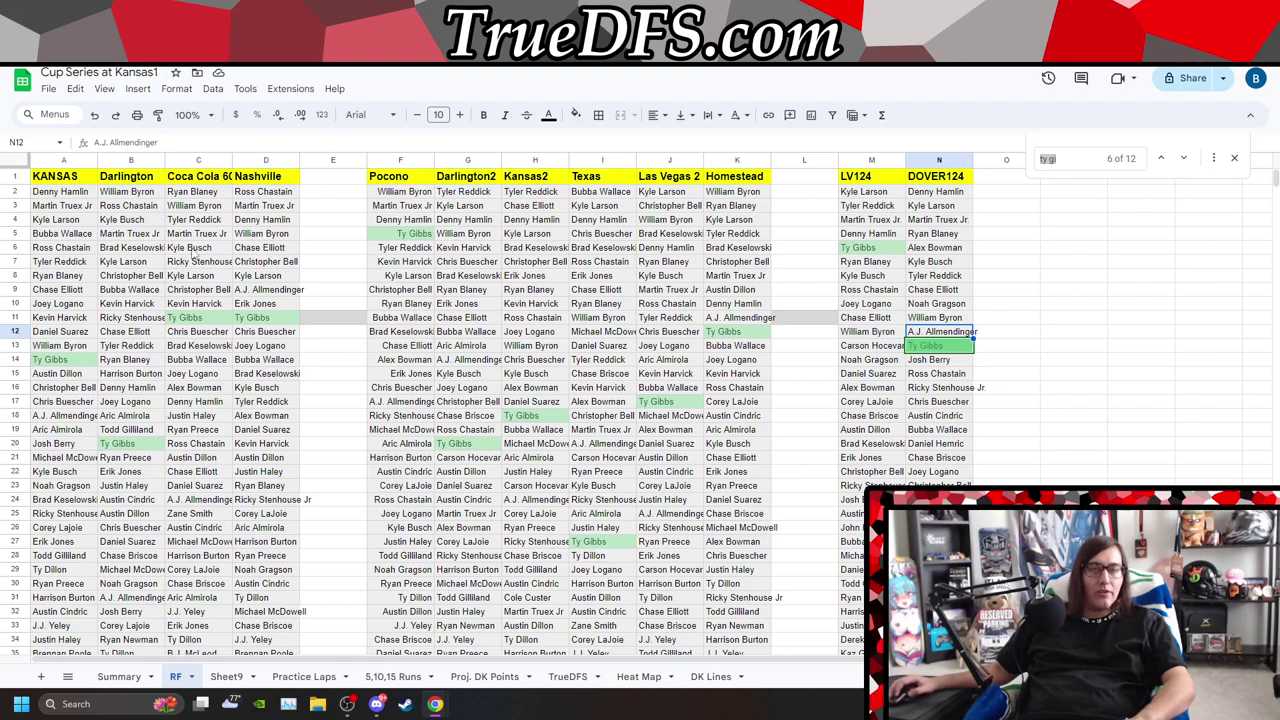
- Add a new sheet to the Kansas1 workbook and import DKSalaries - 2024-05-01T112646.368.csv into it
left_click(41, 677)
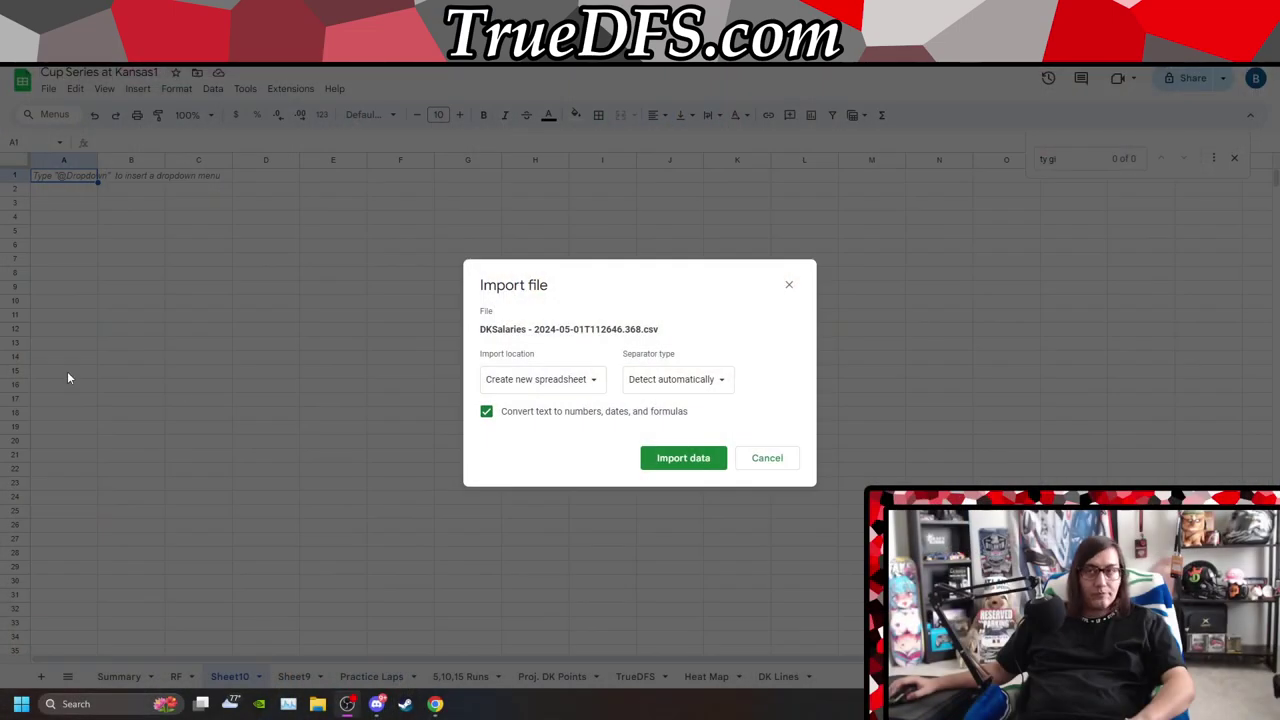
left_click(568, 383)
left_click(575, 442)
left_click(683, 458)
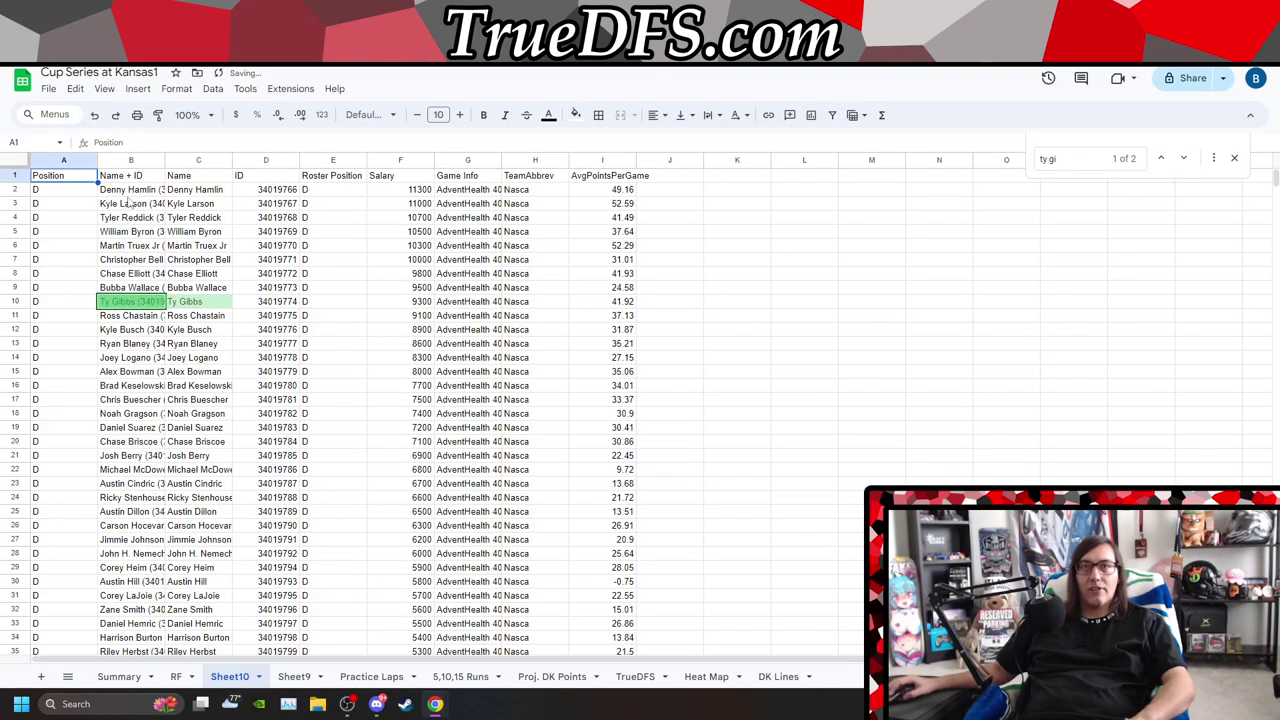
left_click(57, 161)
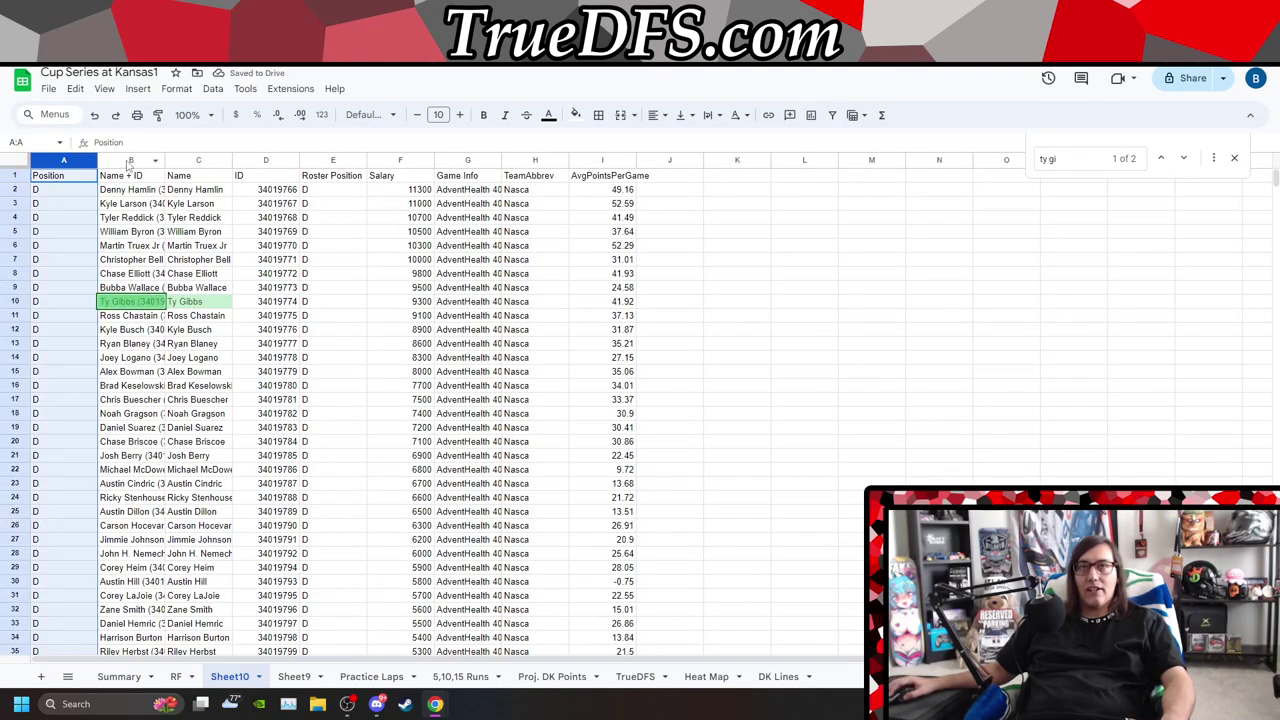
left_click(135, 161, "ctrl")
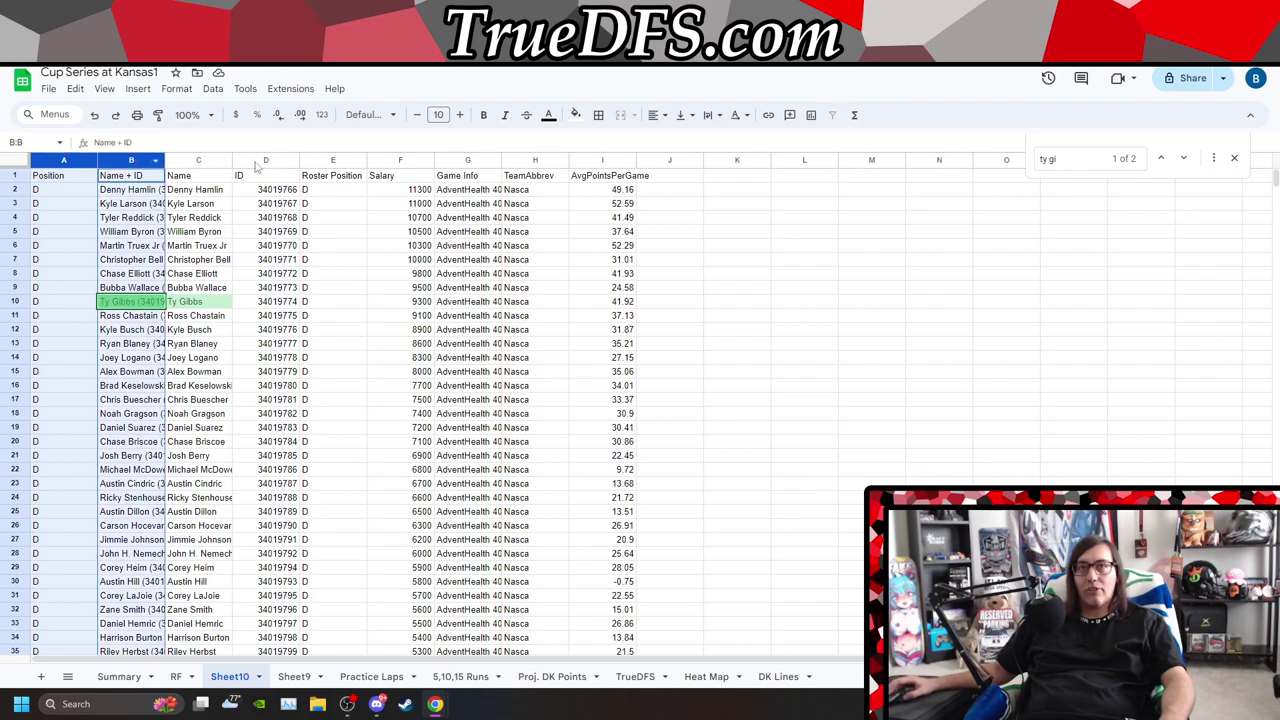
left_click(266, 161, "ctrl")
left_click(332, 161, "ctrl")
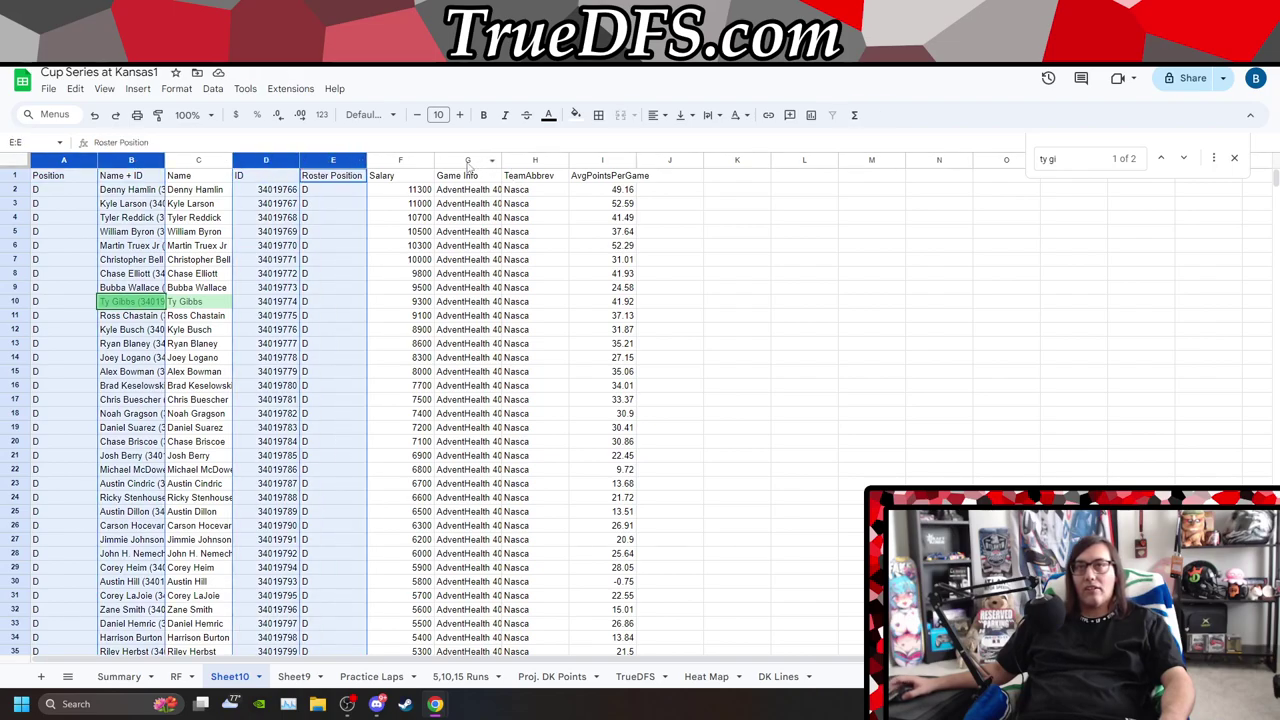
left_click(467, 161, "ctrl")
left_click(535, 161, "ctrl")
left_click(602, 161, "ctrl")
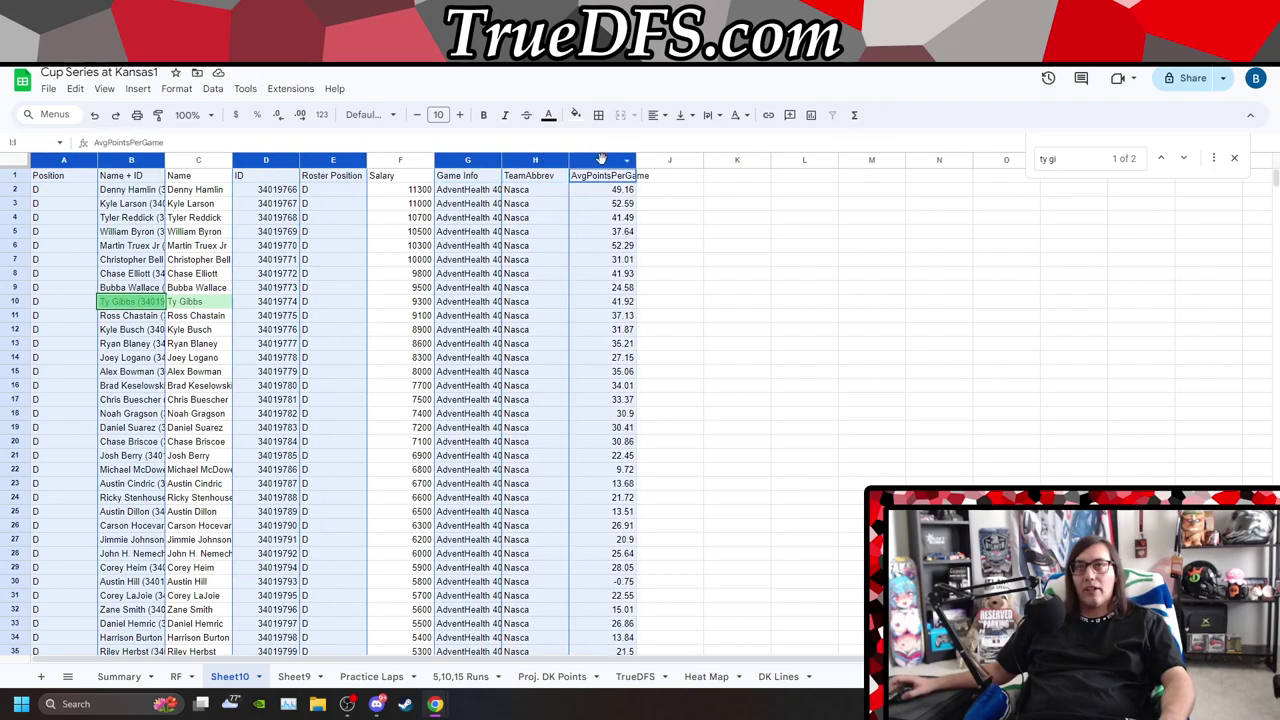
left_click(260, 161, "ctrl")
left_click(332, 161)
right_click(332, 162)
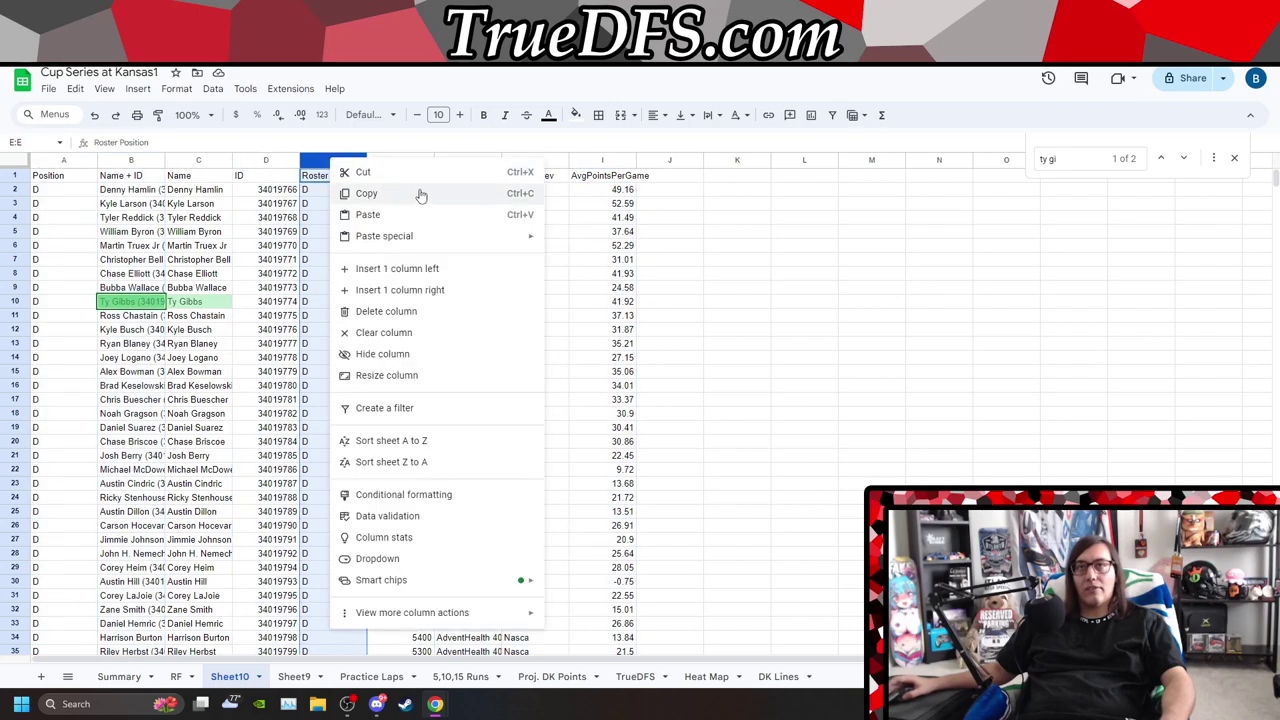
- Delete the Position, Name + ID, Roster Position, Game Info, TeamAbbrev and AvgPointsPerGame columns, and move the ID column to column G
left_click(50, 161)
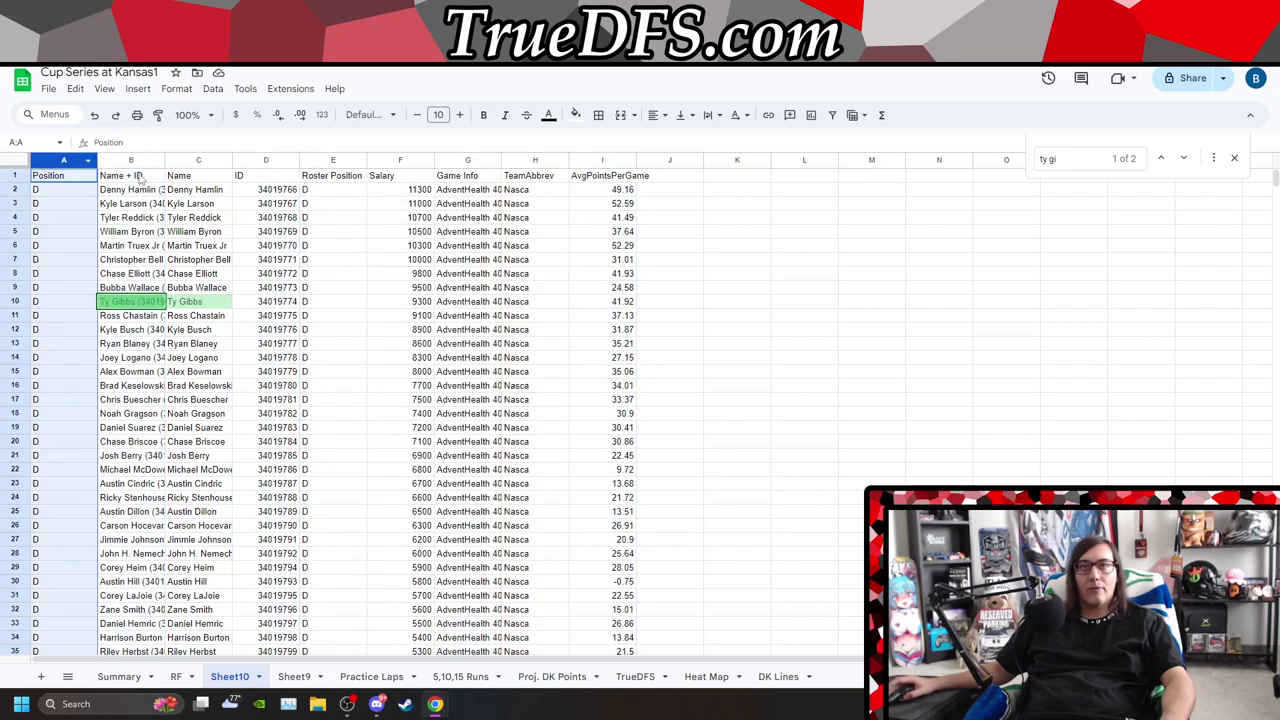
left_click(131, 161, "ctrl")
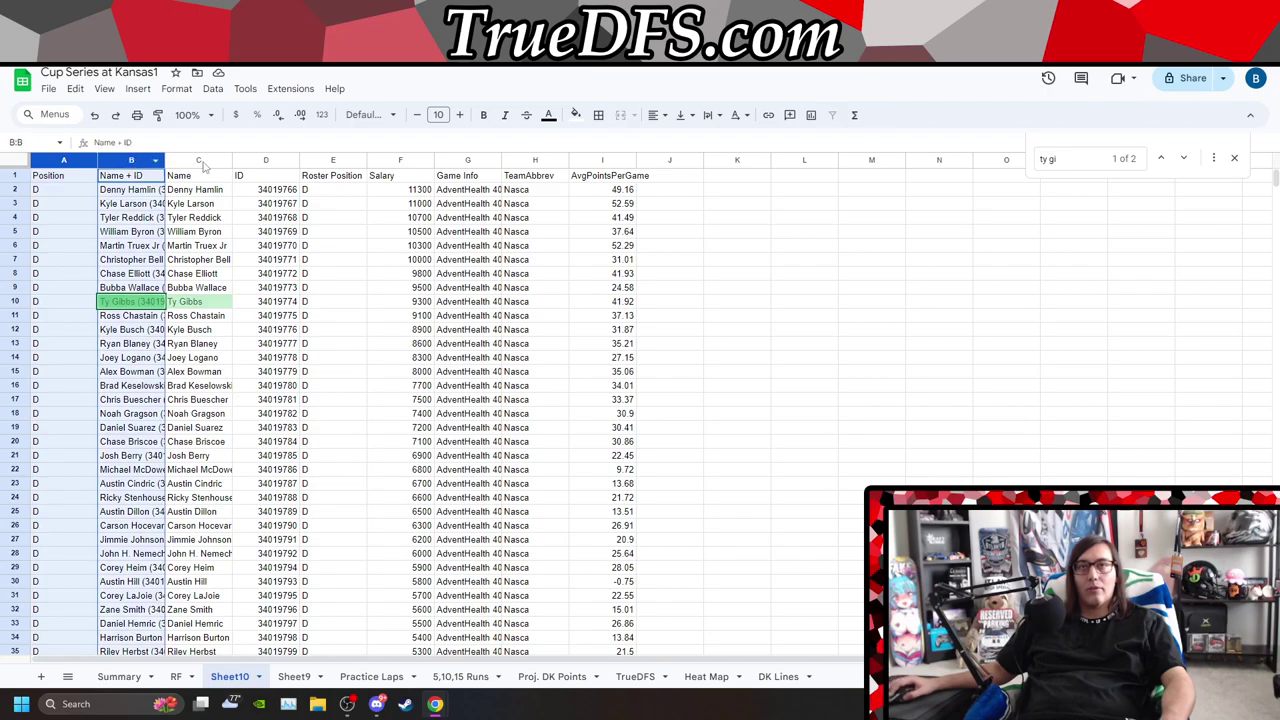
left_click(333, 161, "ctrl")
left_click(492, 160, "ctrl")
left_click(548, 160, "ctrl")
left_click(624, 160, "ctrl")
right_click(622, 155)
left_click(706, 168)
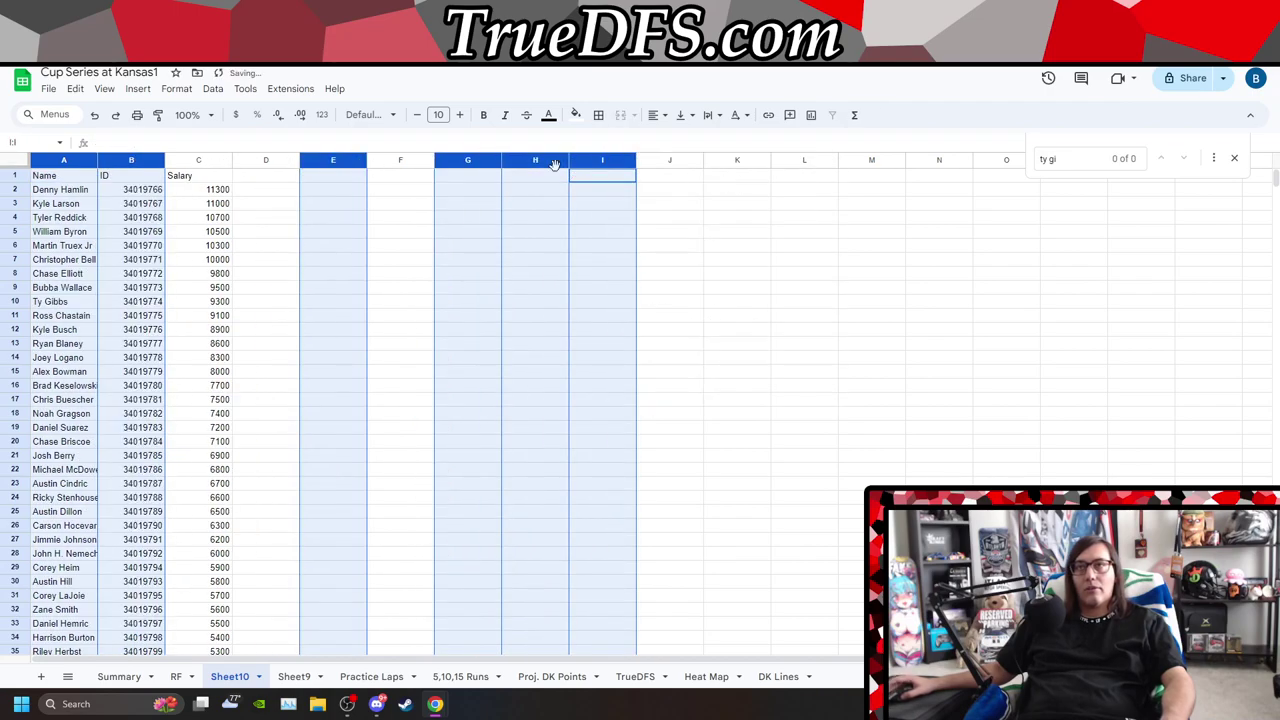
left_click(110, 161)
left_click_drag(110, 161, 467, 162)
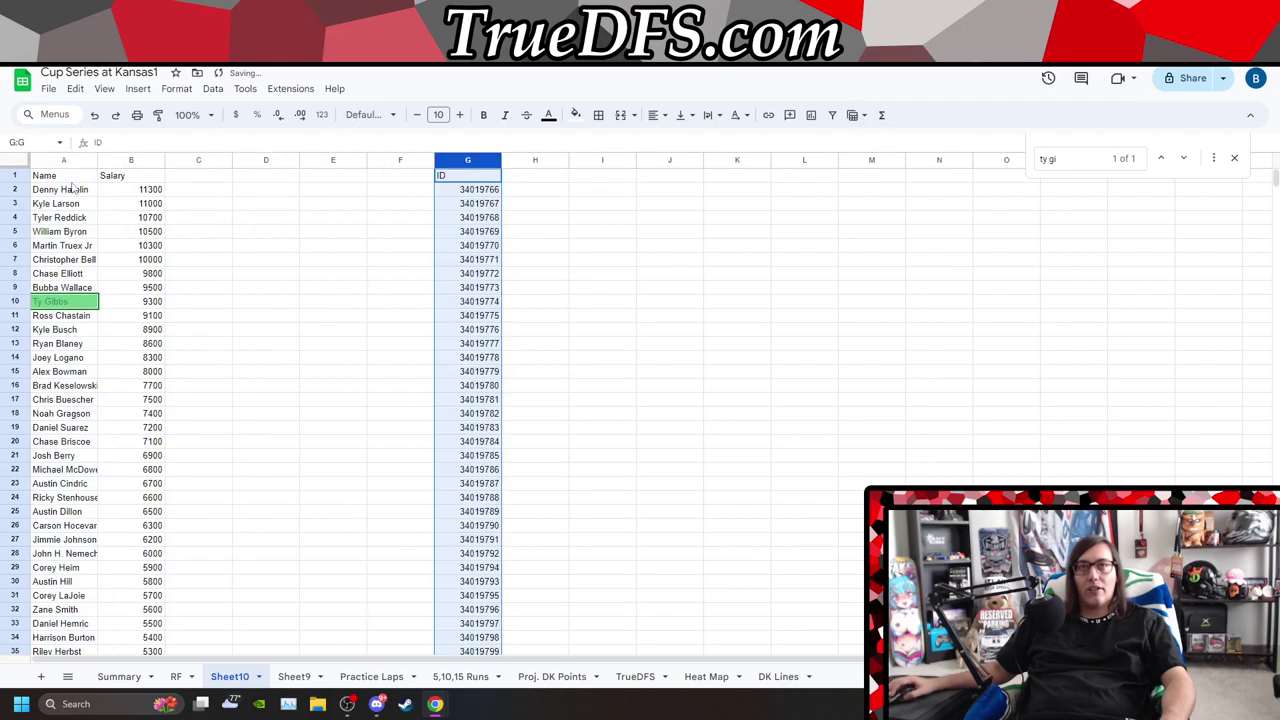
- Copy the driver names and salaries in A2:B38 and paste them as values only into the RF sheet starting at P2
left_click_drag(80, 193, 127, 582)
key("ctrl+c")
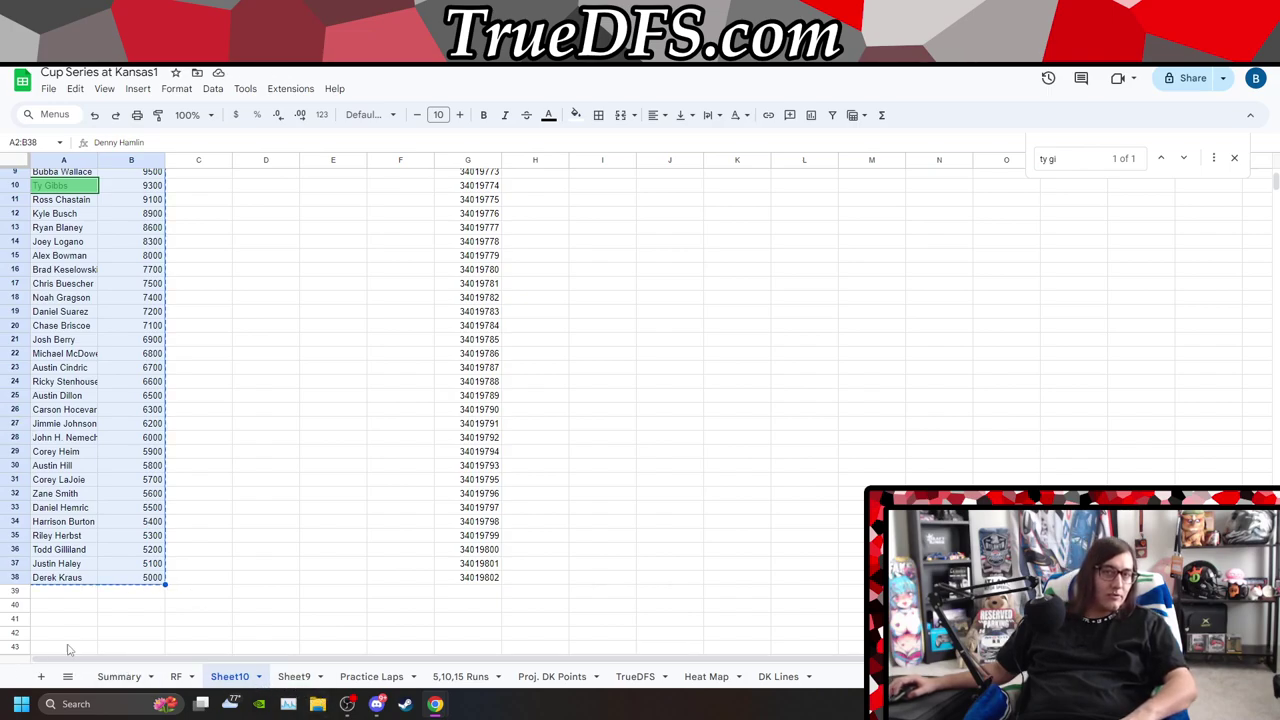
left_click(173, 676)
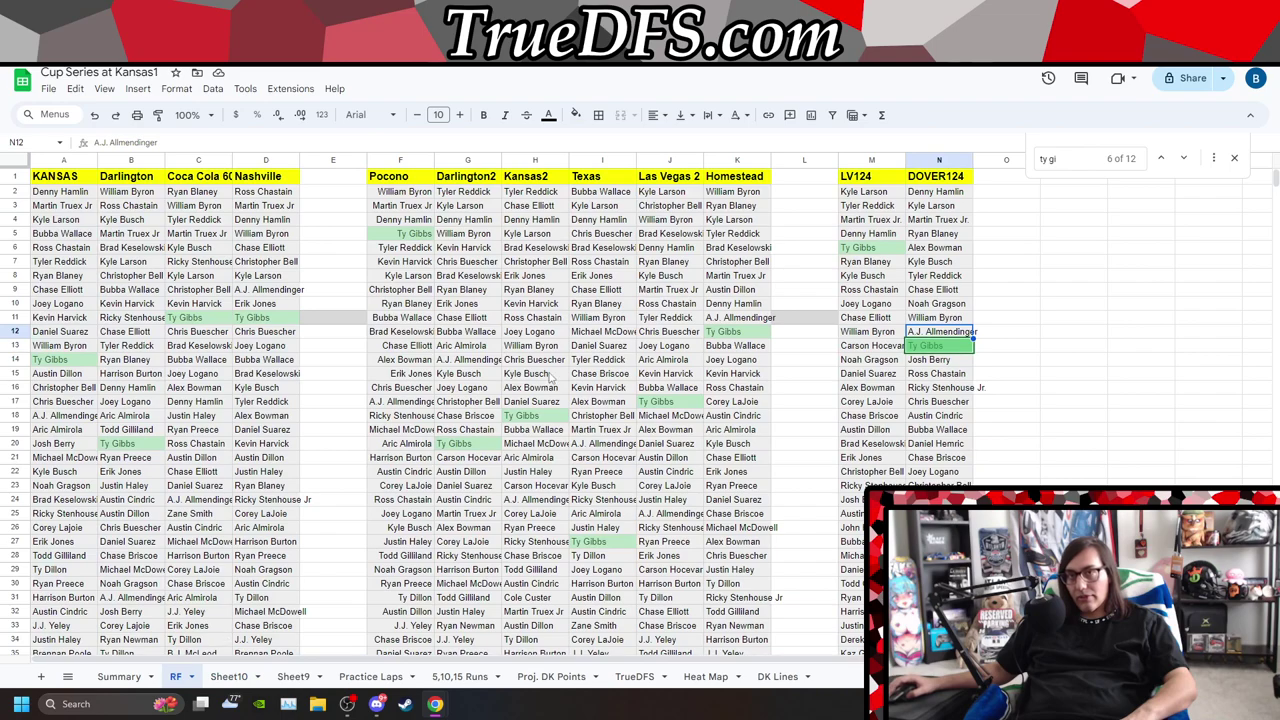
left_click(1072, 192)
right_click(1072, 192)
mouse_move(1105, 272)
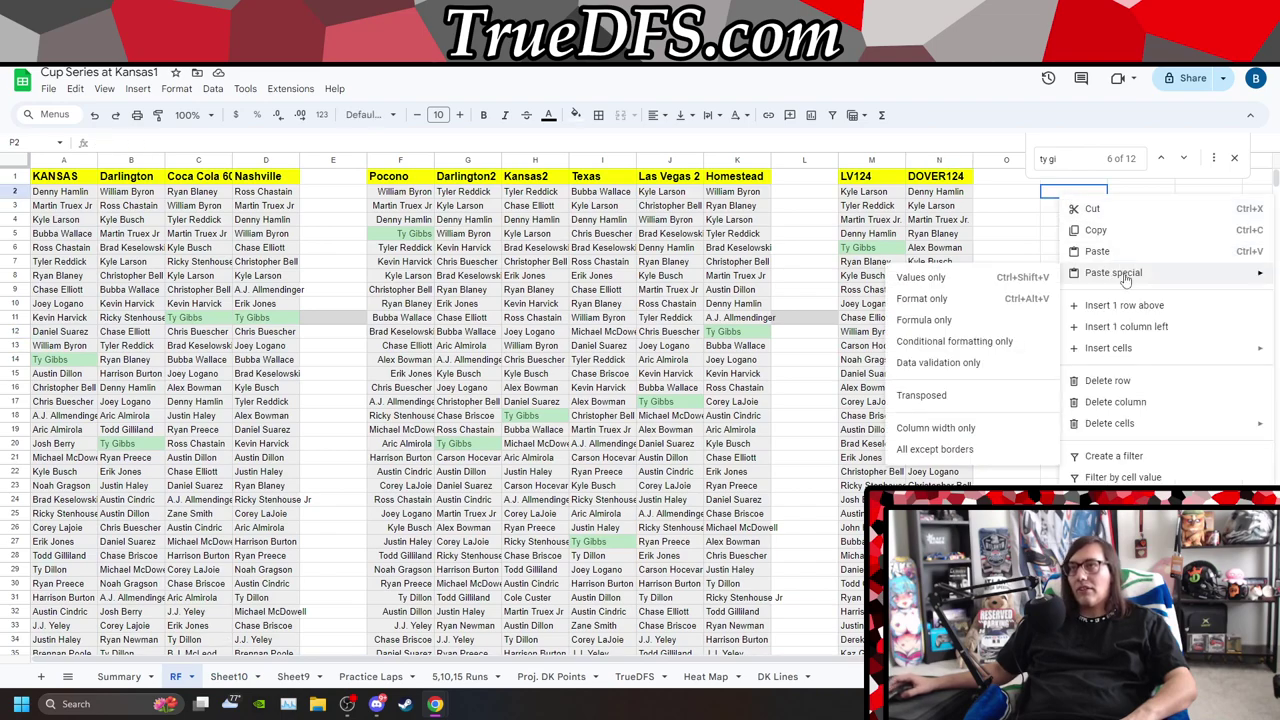
left_click(976, 280)
key("Escape")
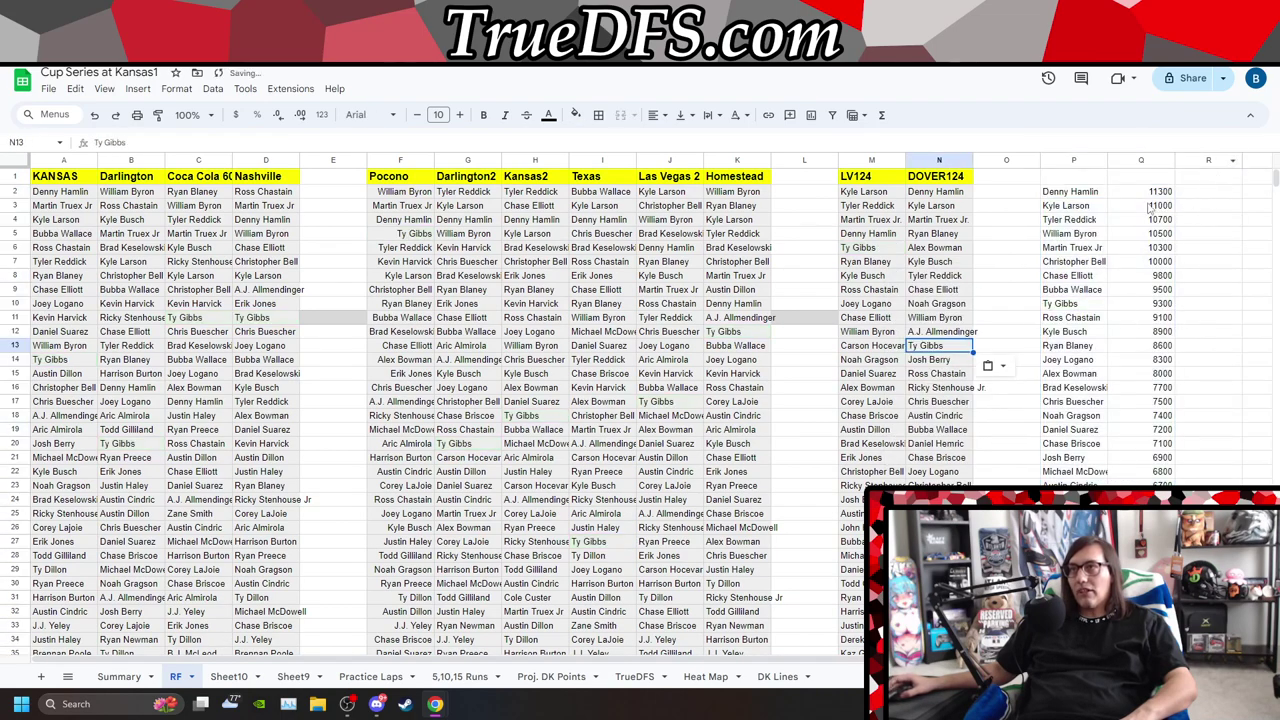
- Search the RF sheet for "ham" and for "lars" to locate Denny Hamlin and Kyle Larson in each race column
left_click(990, 197)
key("ctrl+f")
type("h")
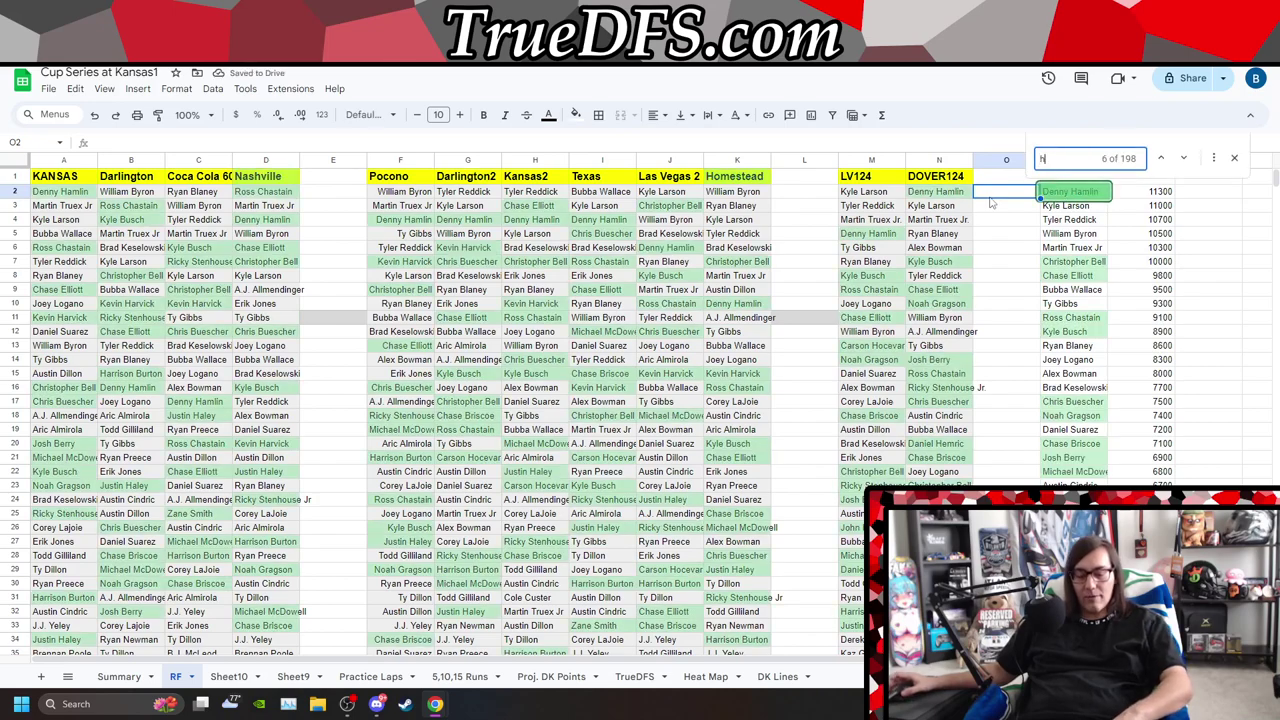
type("am")
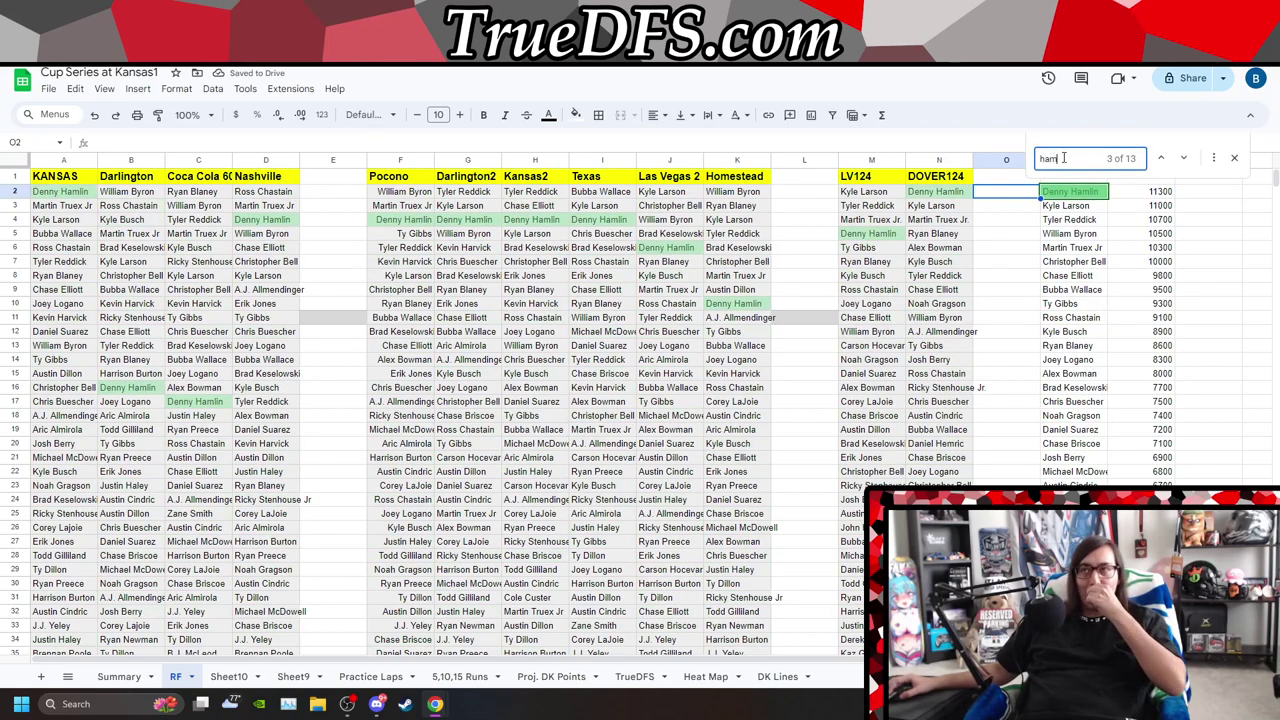
double_click(1063, 158)
type("lars")
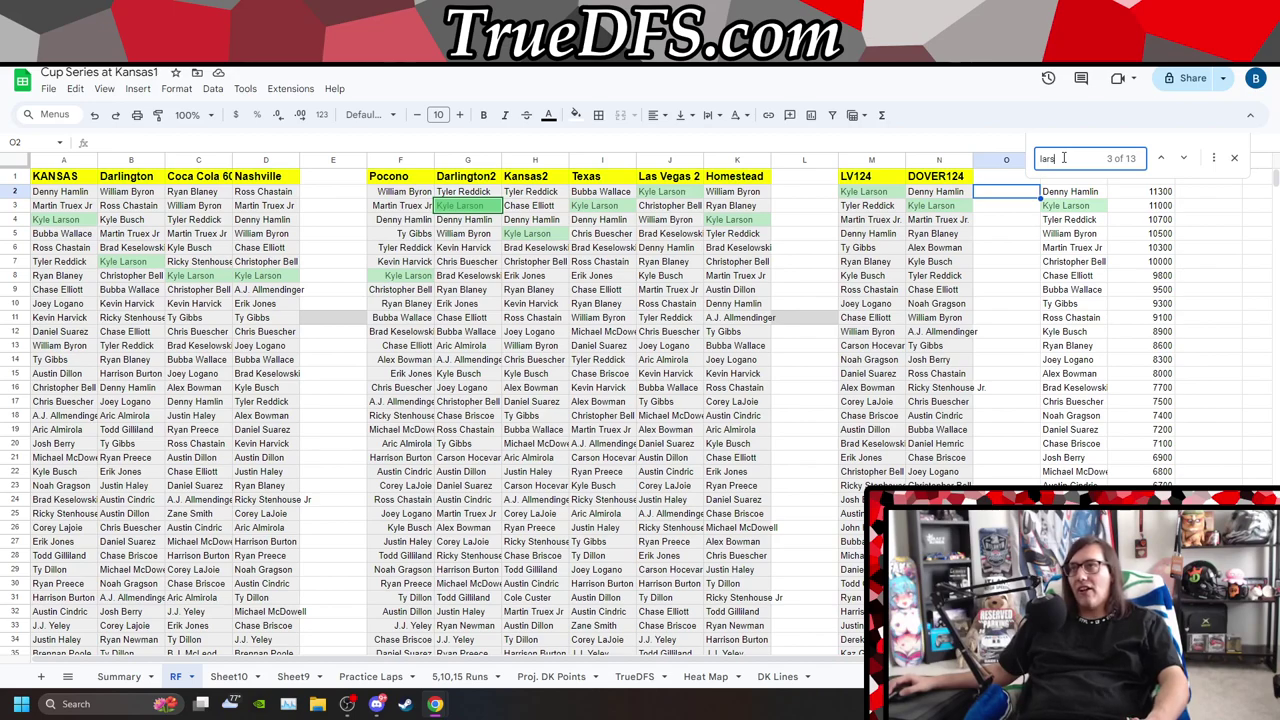
- Search the RF sheet for "red" to locate Tyler Reddick, and switch to the Dover workbook's "my eyes only" sheet
double_click(1063, 158)
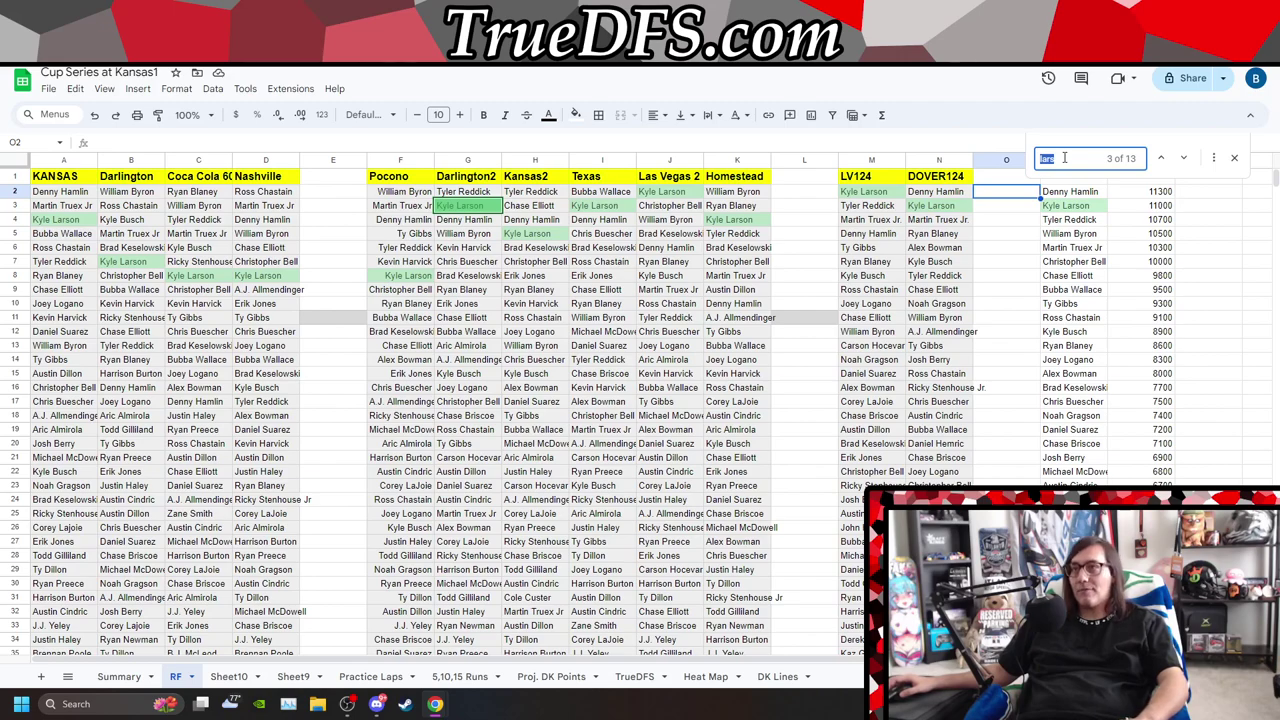
type("red")
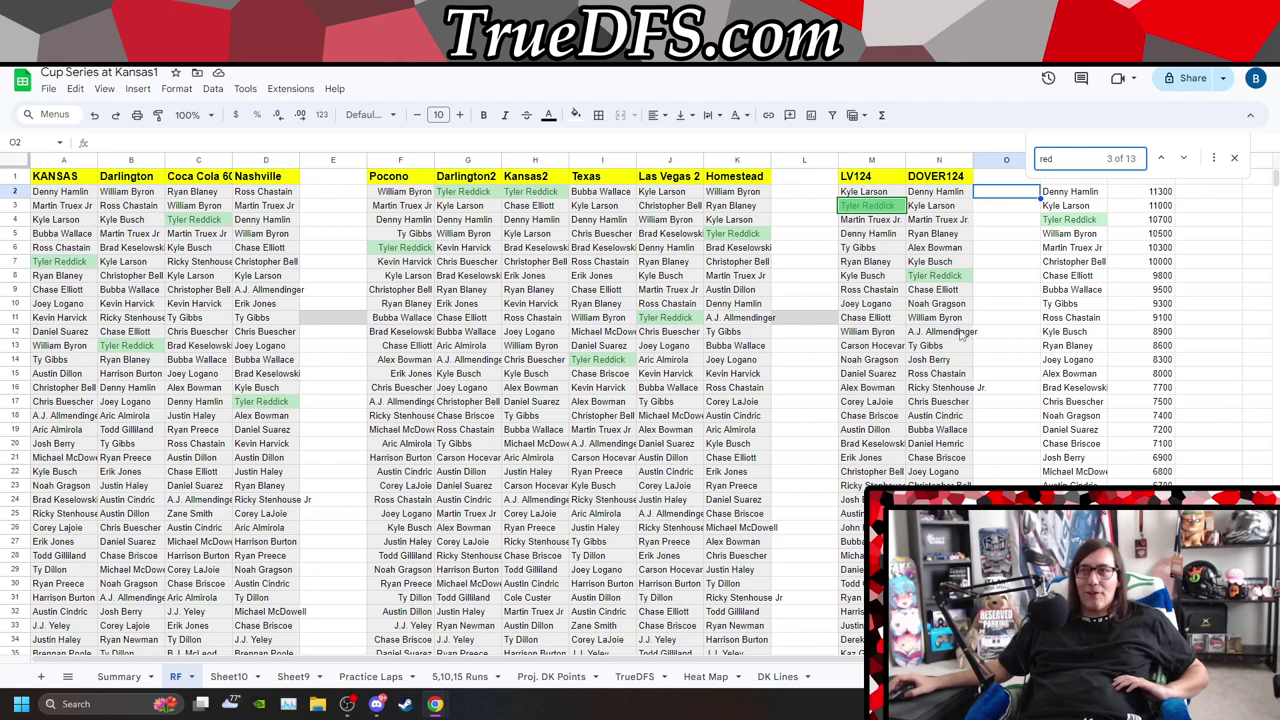
key("ctrl+Tab")
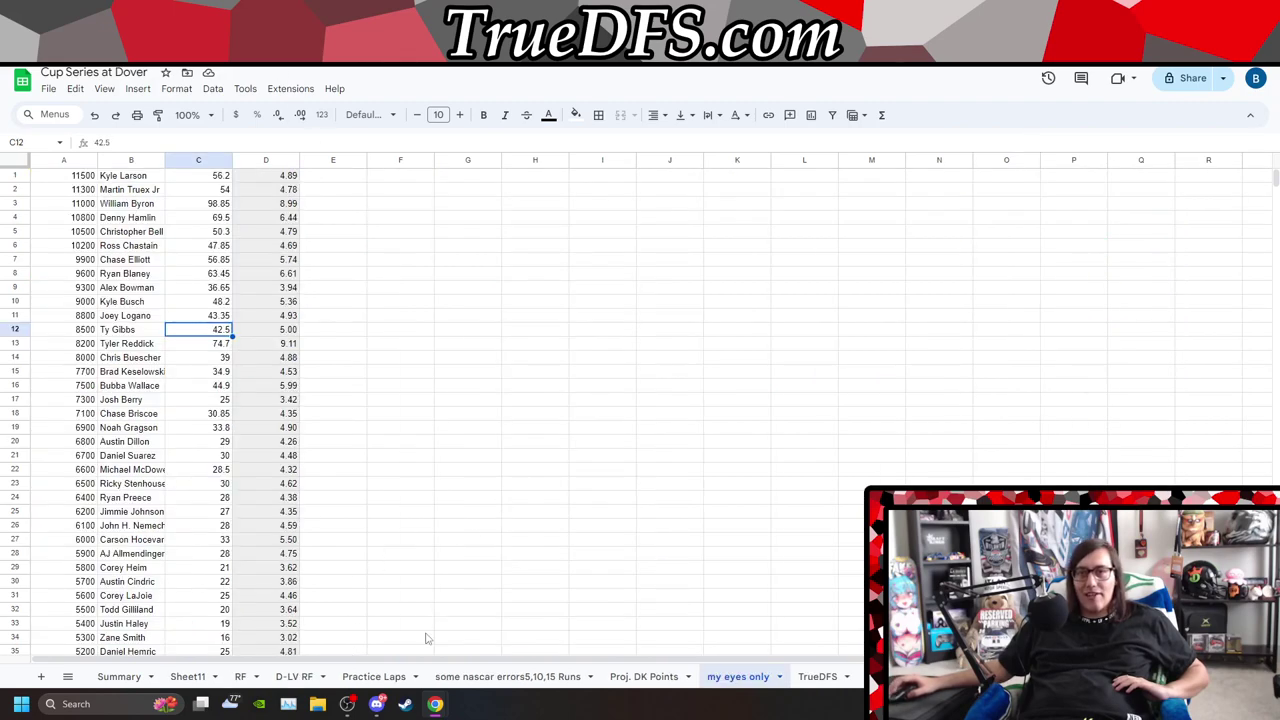
- Examine the Dover workbook's Practice Laps and 5,10,15 Runs sheets, including AJ Allmendinger's practice row, and return to the Kansas workbook
left_click(380, 677)
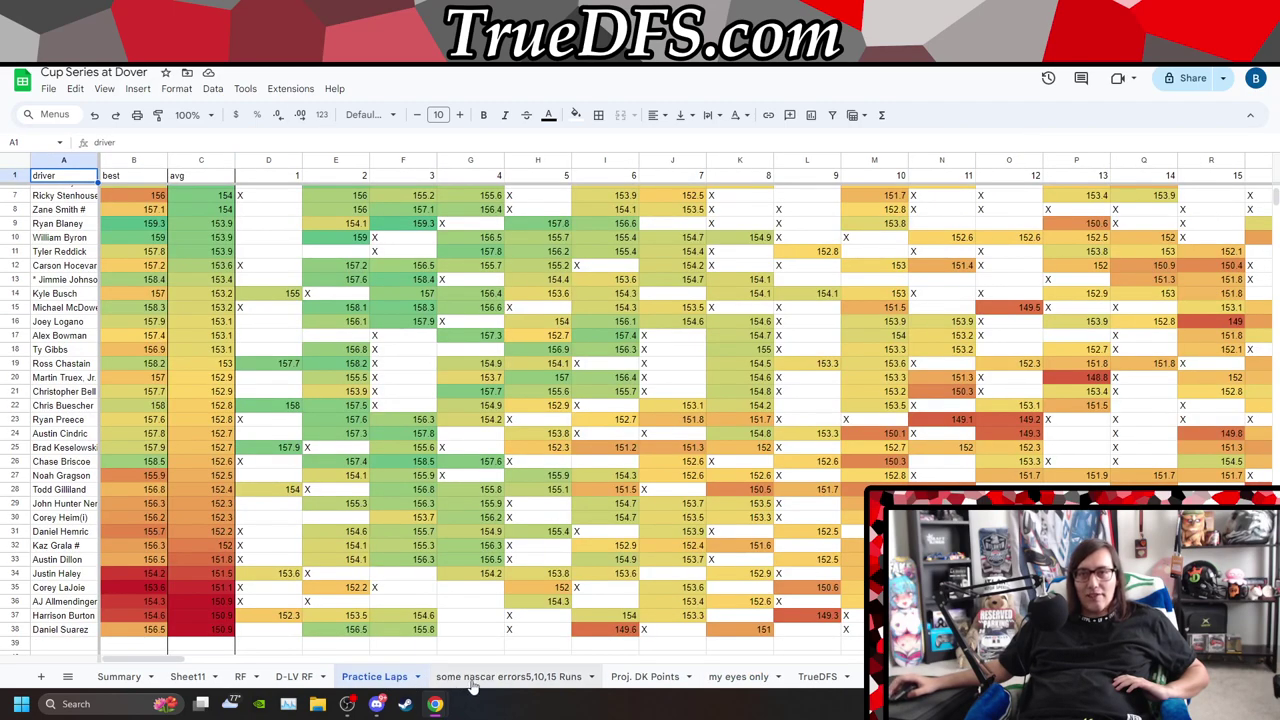
left_click(458, 676)
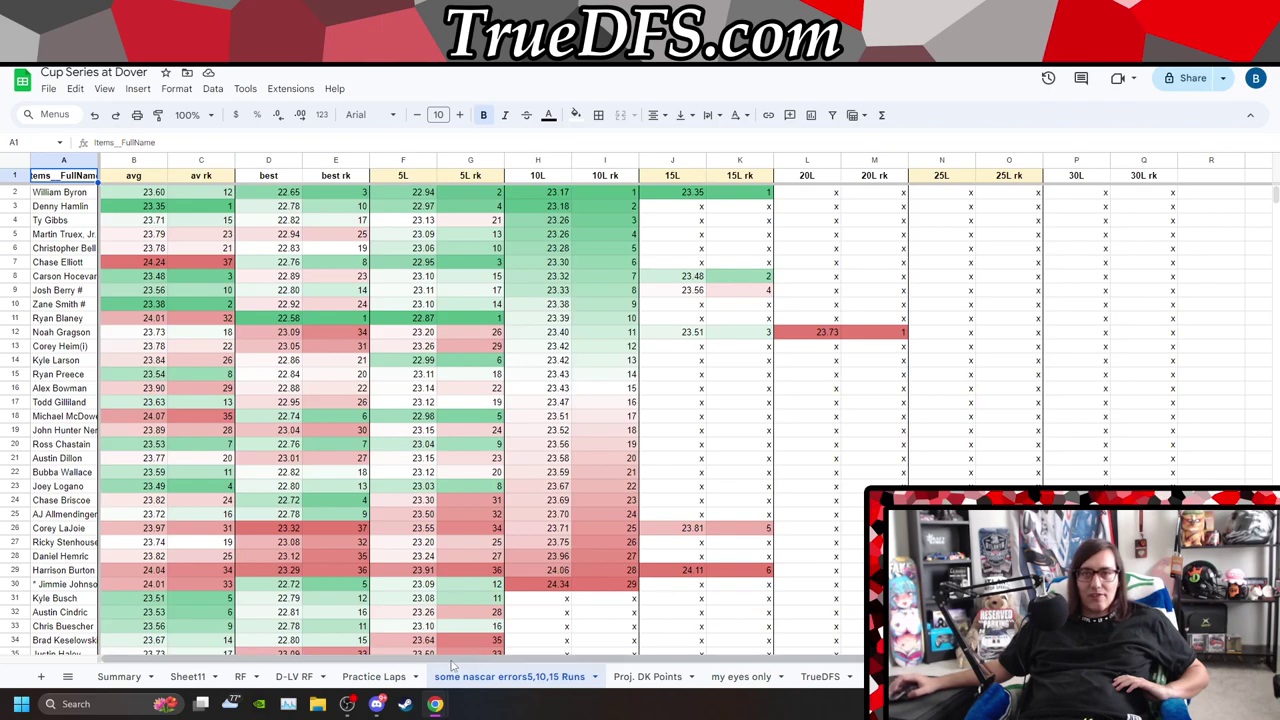
left_click(376, 677)
scroll(88, 335, "down", 3)
scroll(88, 335, "up", 2)
scroll(90, 533, "down", 3)
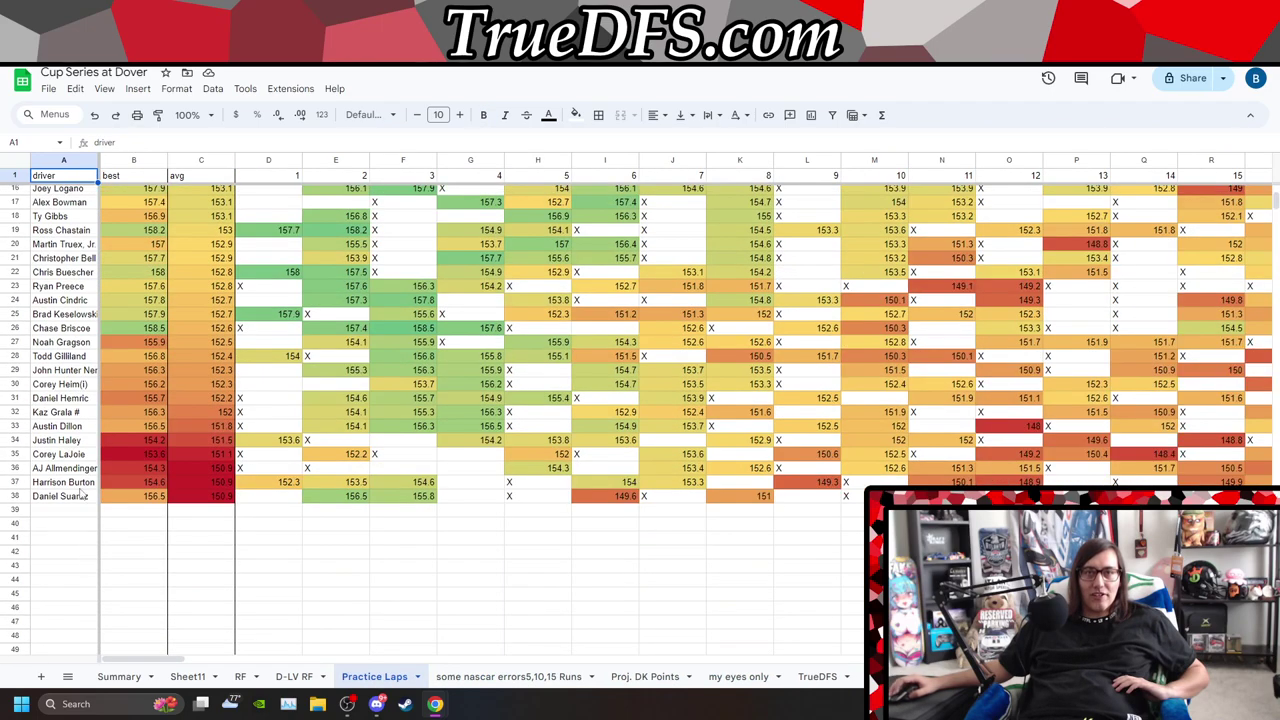
left_click(78, 468)
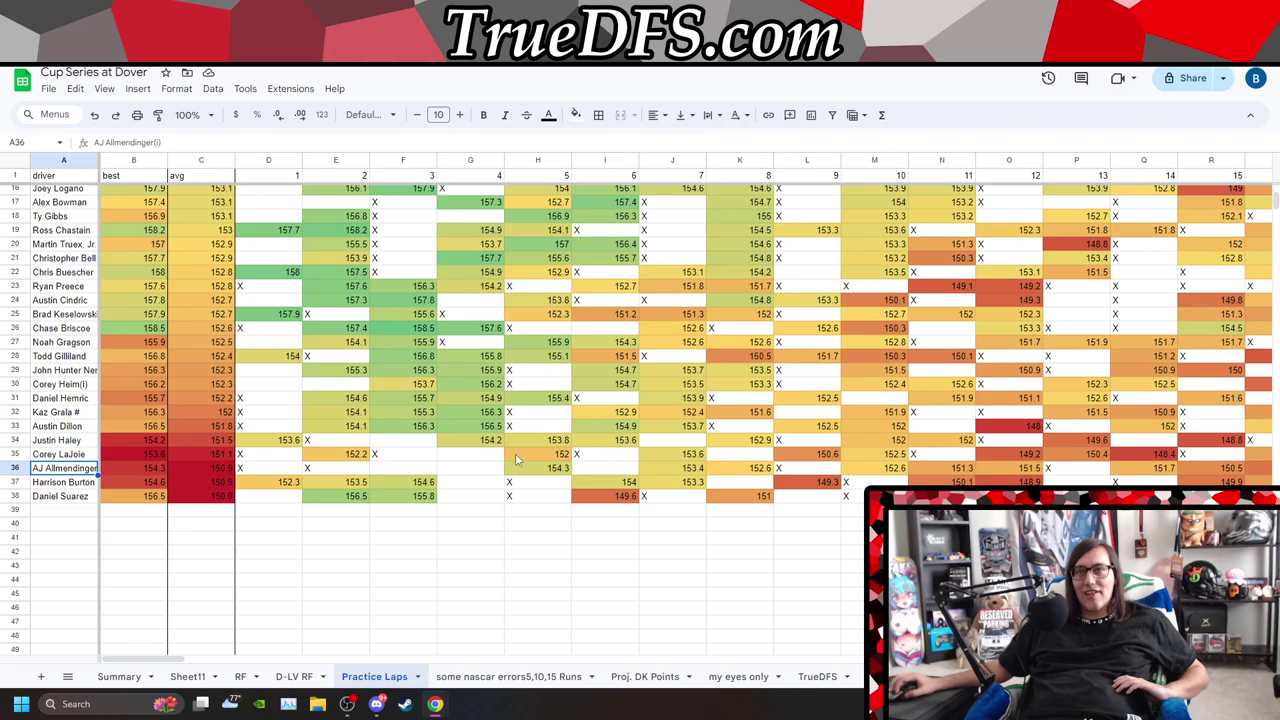
key("alt+Tab")
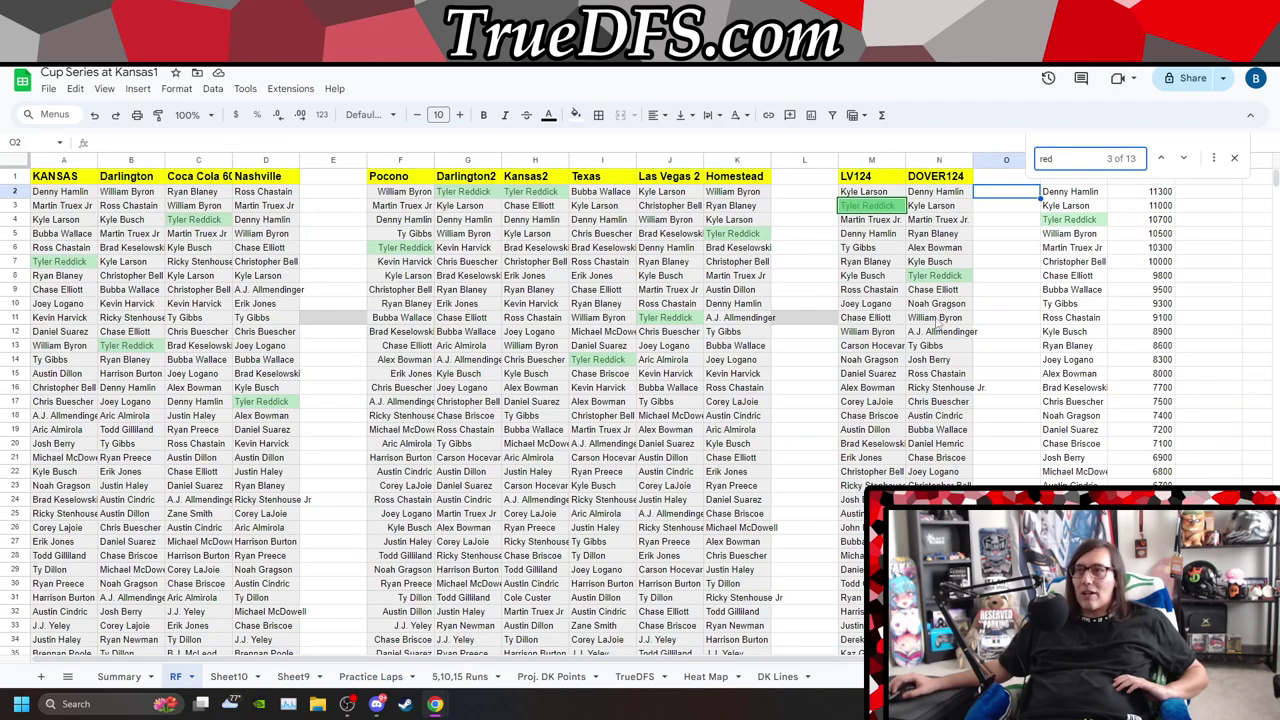
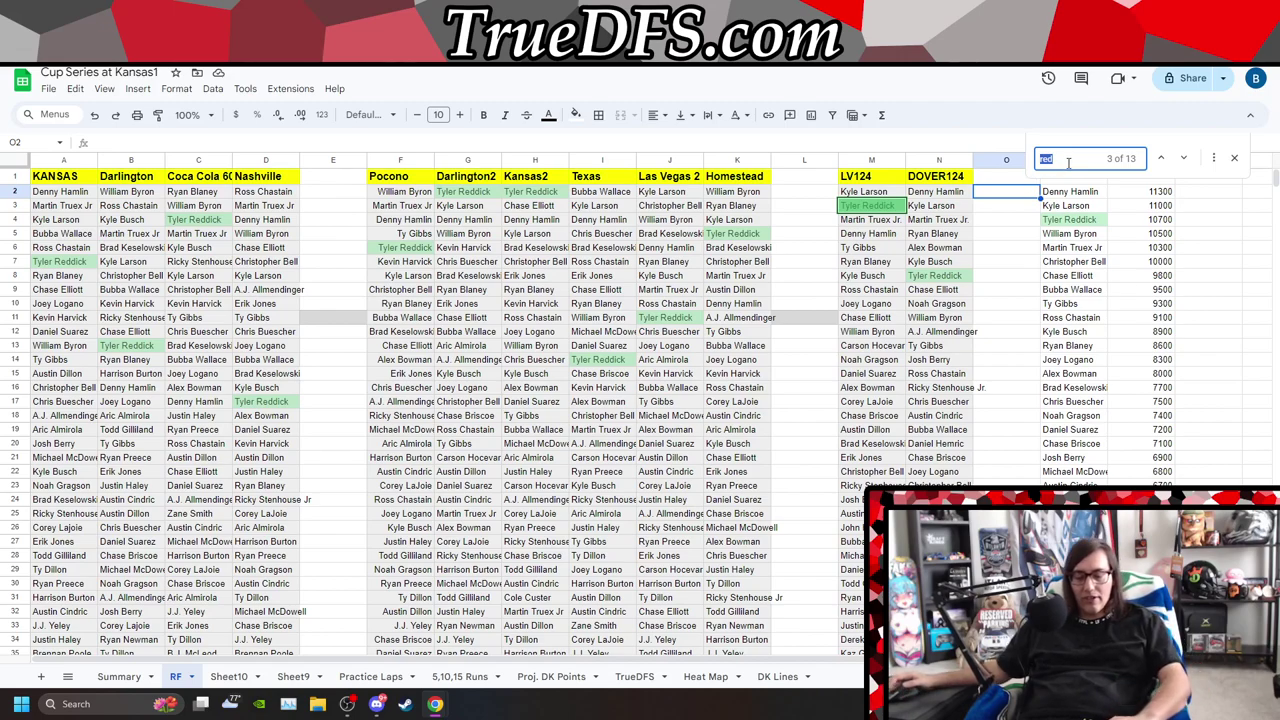
- Search the RF sheet for "byr", "tru" and "bell" to locate William Byron, Martin Truex Jr and Christopher Bell in each race column
type("byr")
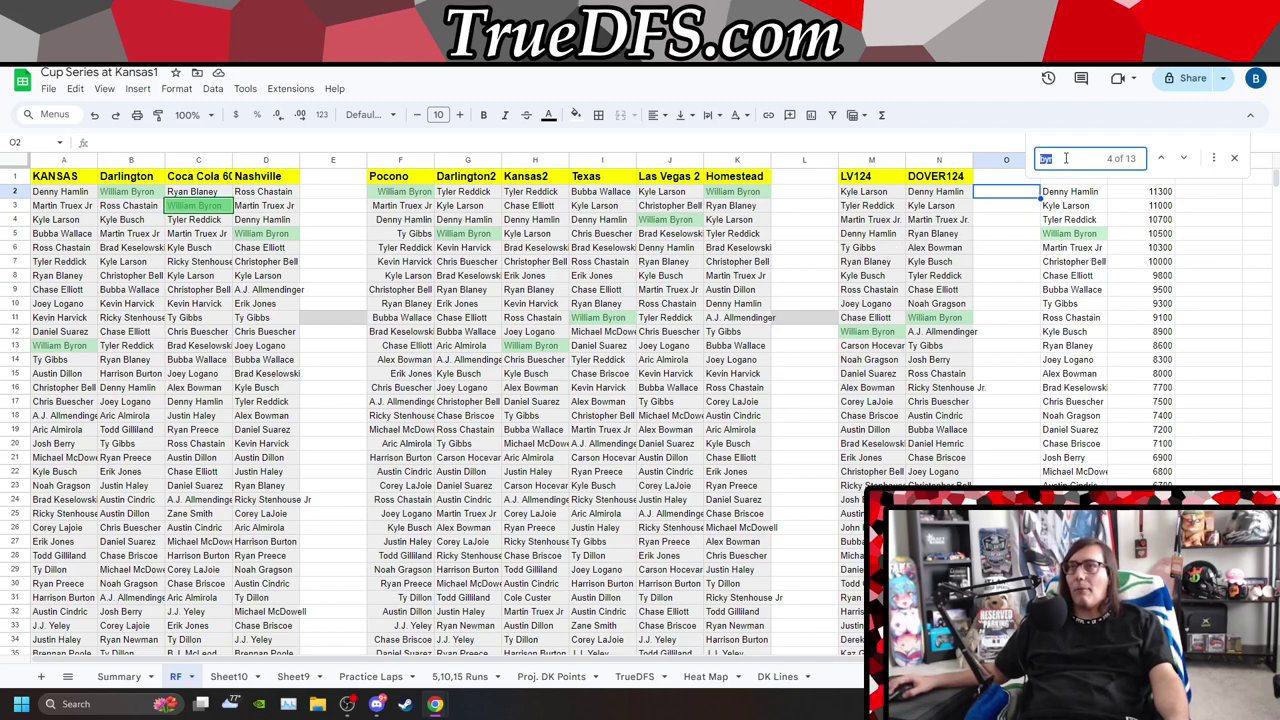
type("tru")
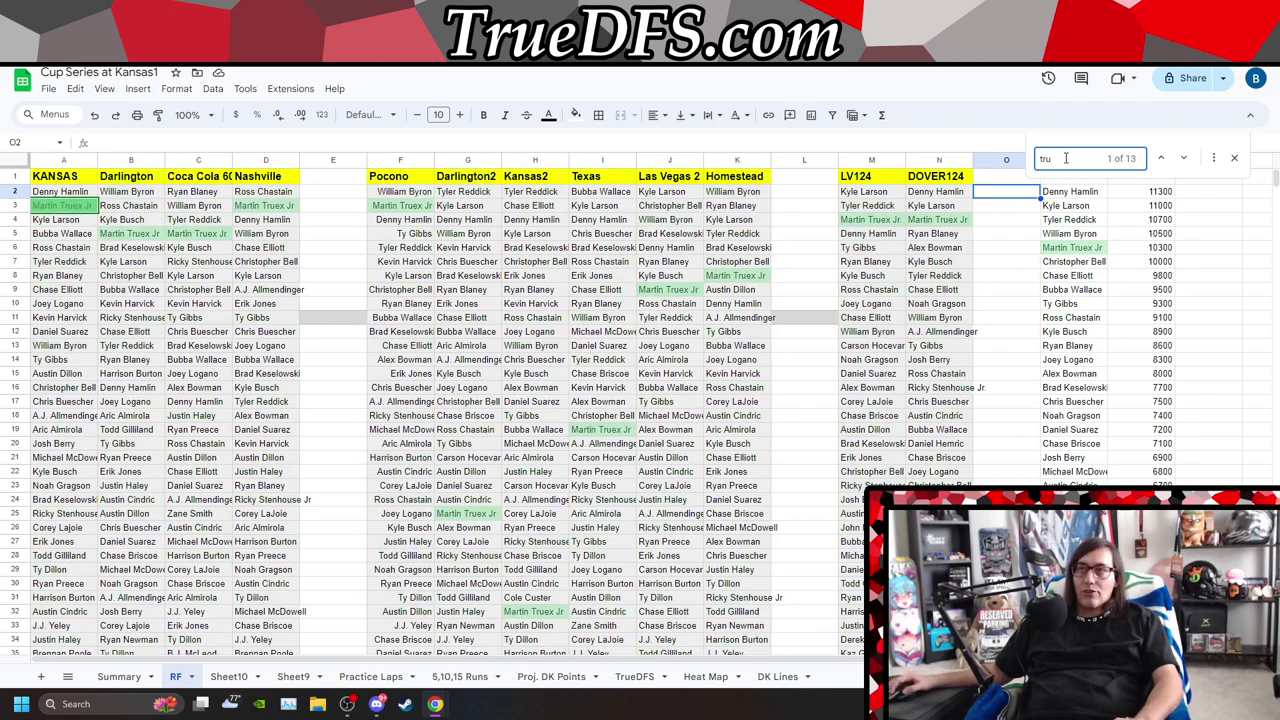
key("BackSpace")
key("BackSpace")
key("BackSpace")
type("bell")
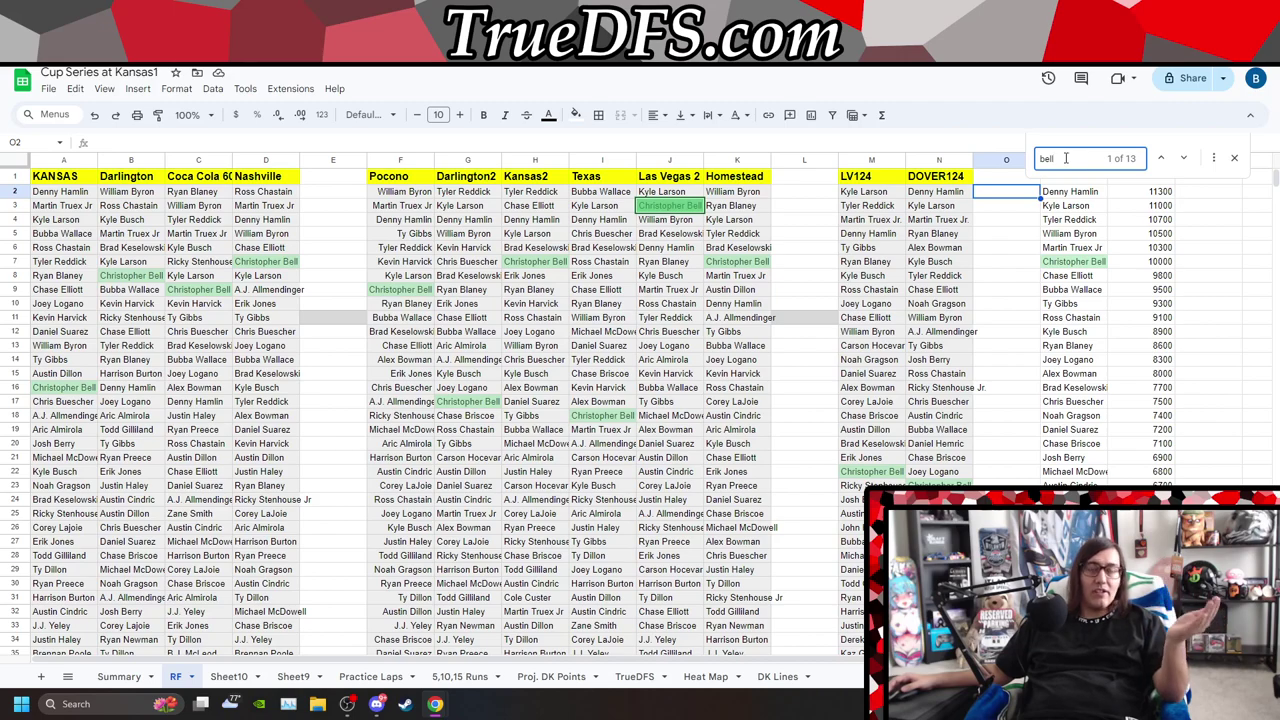
- Search the RF sheet for "elli" and "wall" to locate Chase Elliott and Bubba Wallace in each race column
double_click(1066, 158)
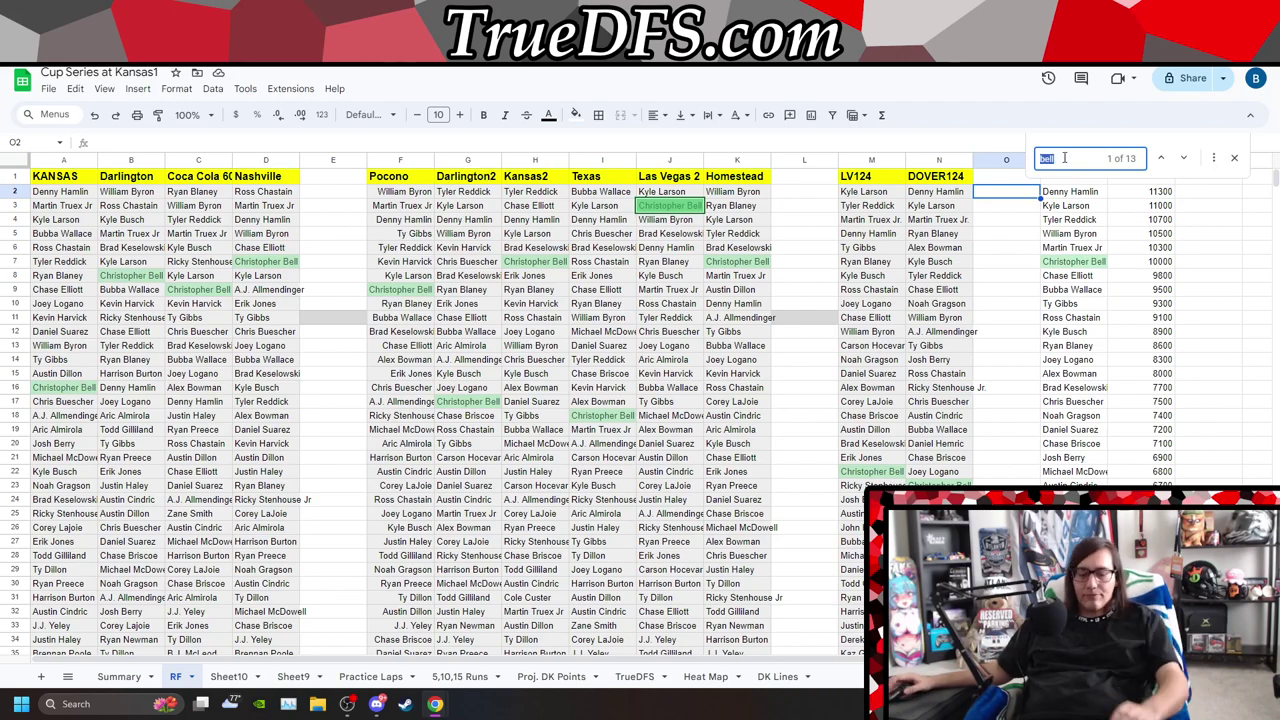
type("wil")
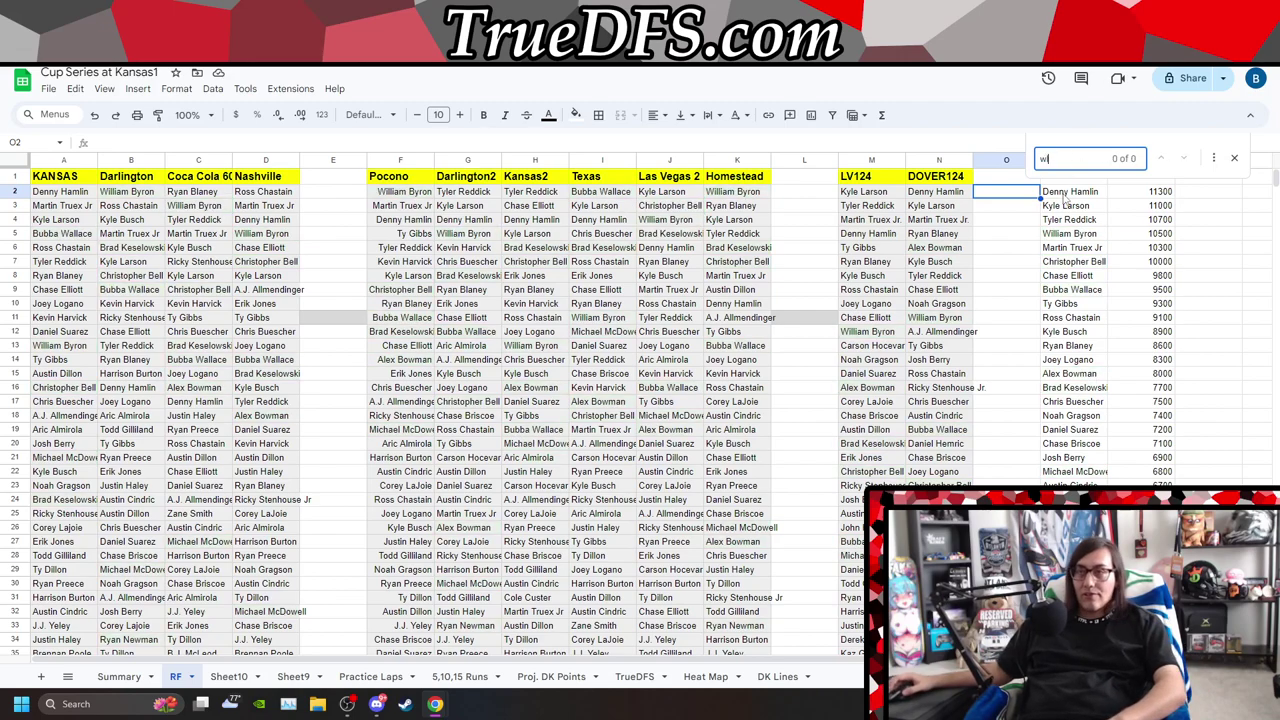
double_click(1077, 156)
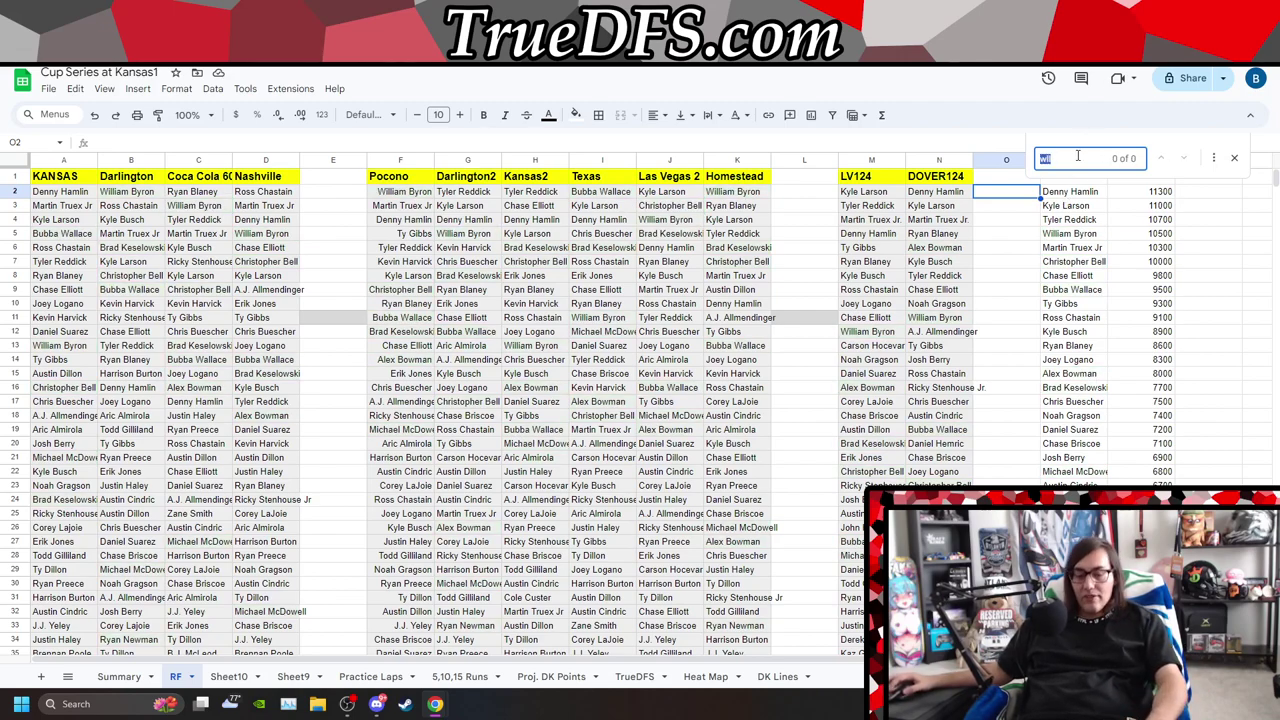
type("elli")
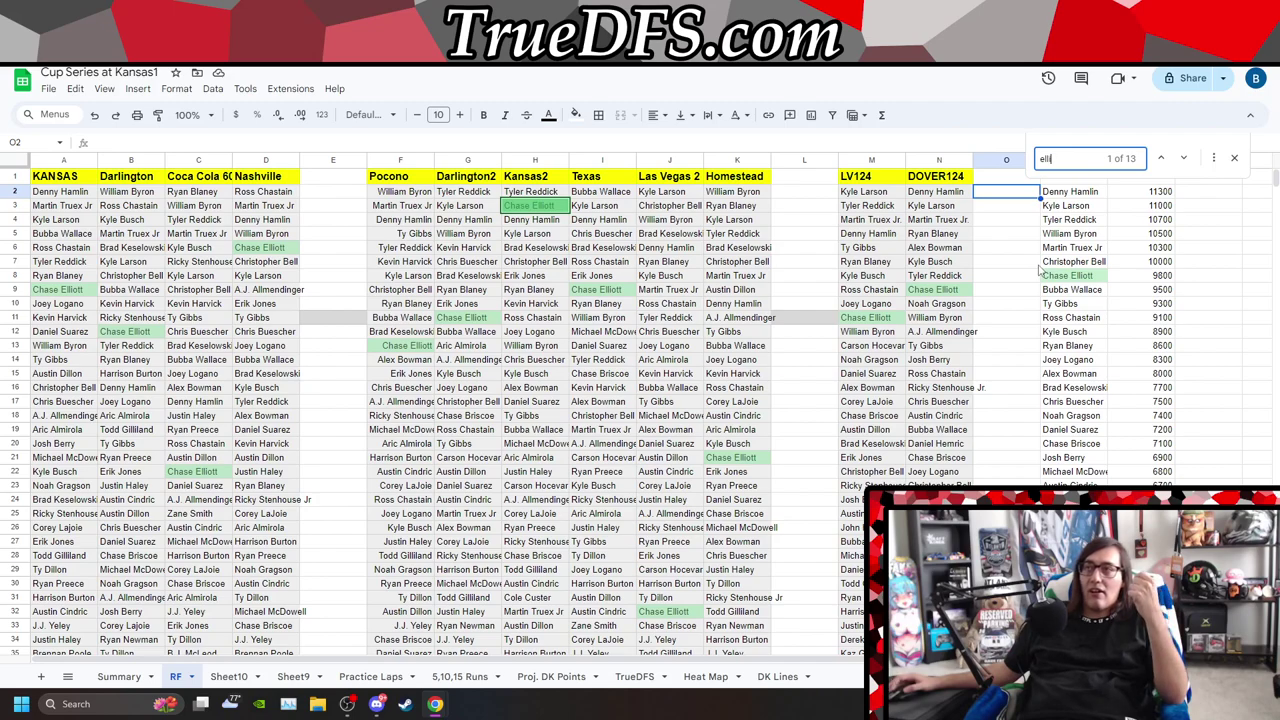
double_click(1063, 161)
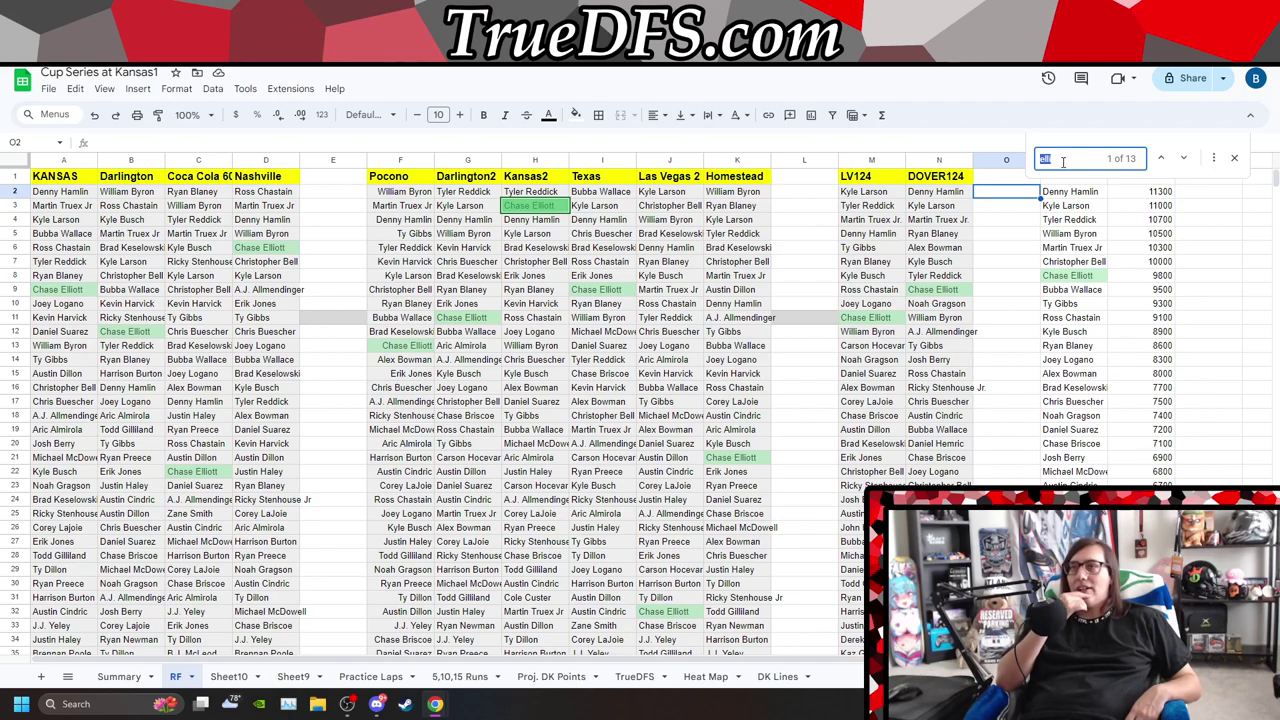
type("wall")
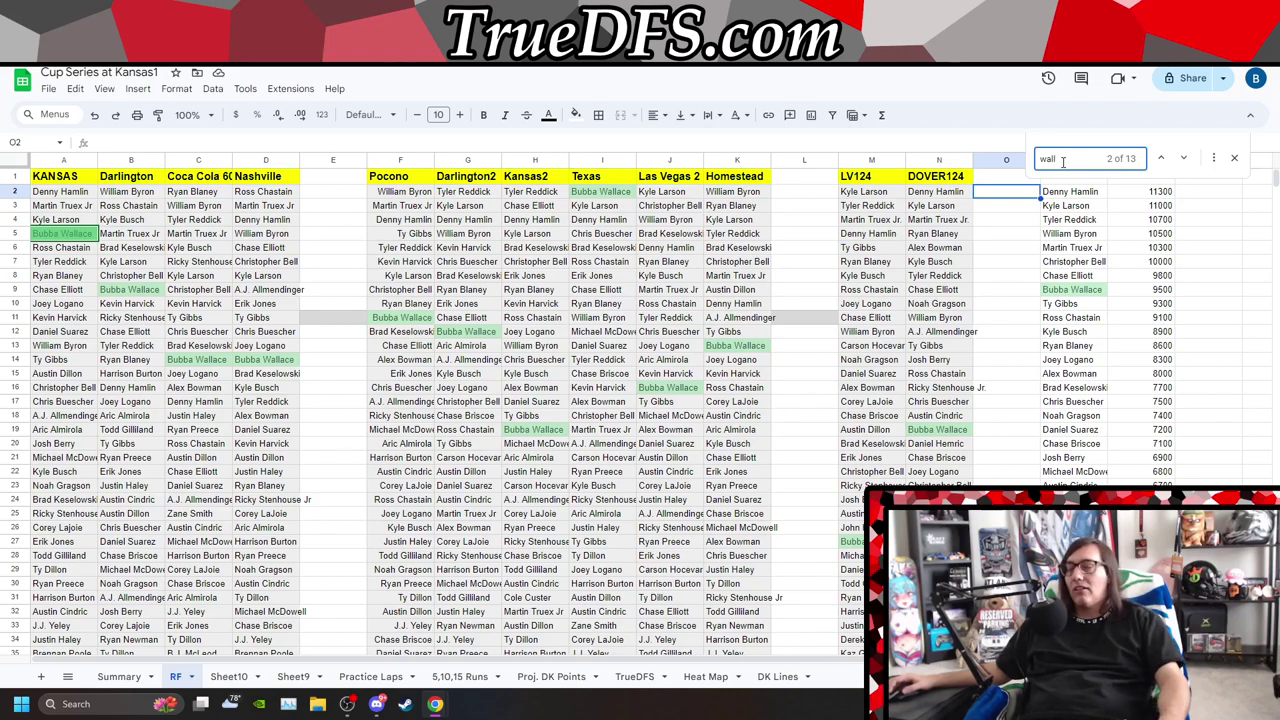
- Search the RF sheet for "ross" and "kyle bu" to locate Ross Chastain and Kyle Busch in each race column
double_click(1063, 161)
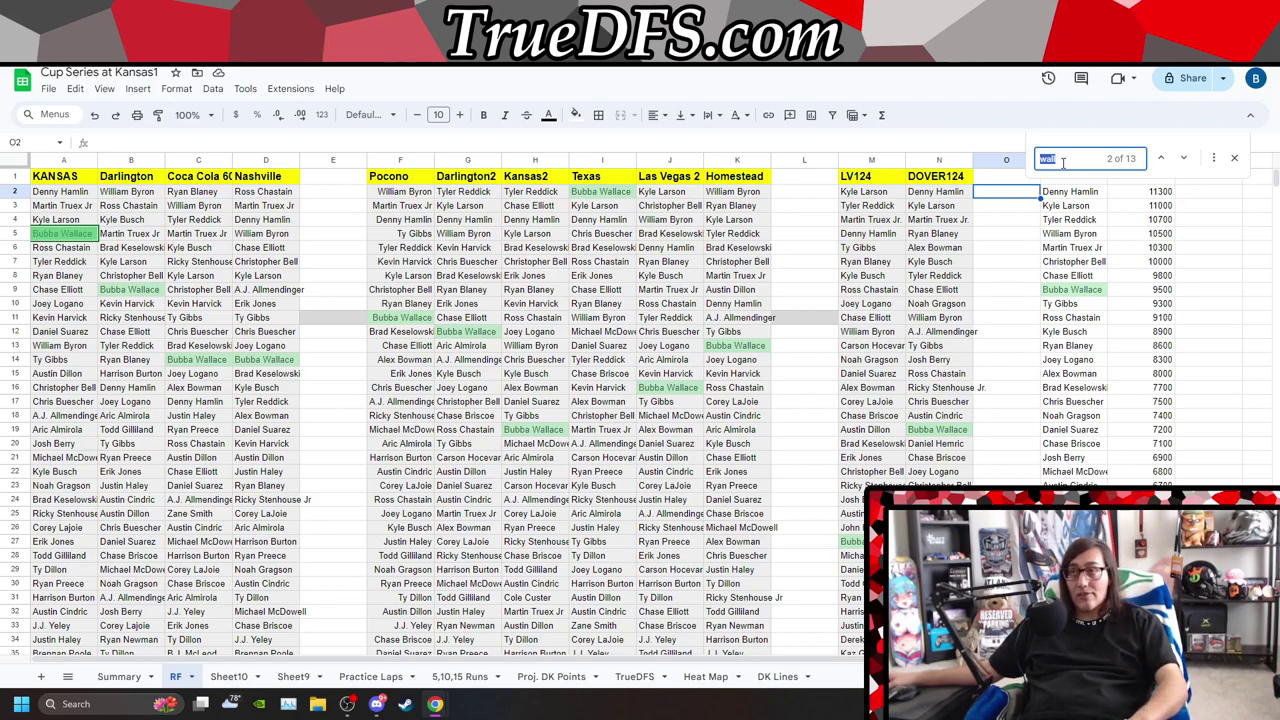
type("ross")
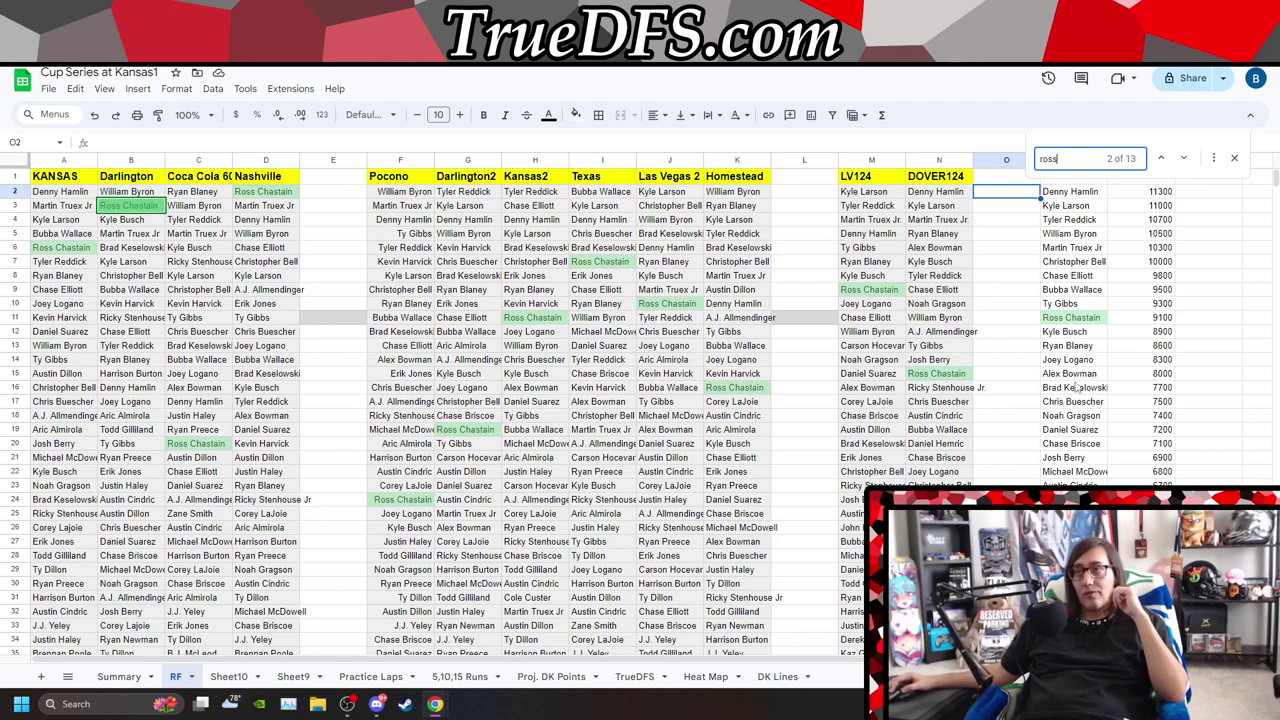
double_click(1070, 157)
type("kyle bu")
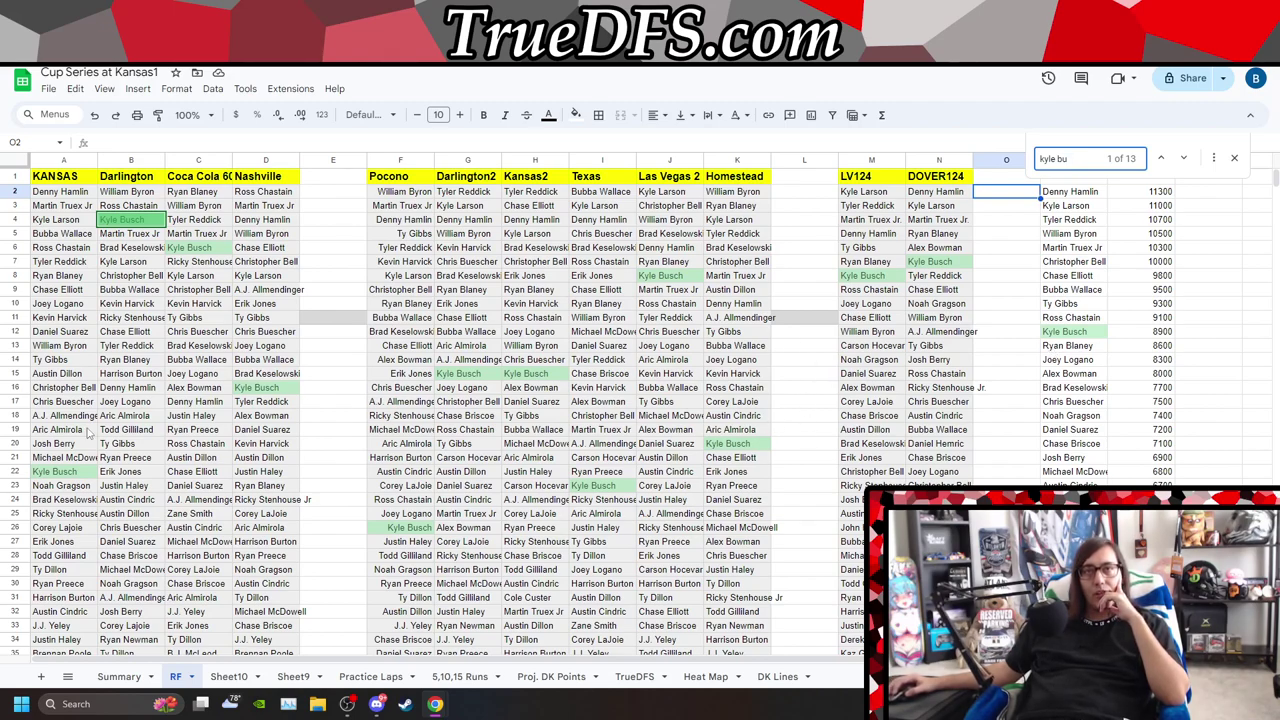
- Fill the Denny Hamlin, Kyle Larson, Martin Truex Jr and Ross Chastain cells in the column P salary list with cyan
left_click(1085, 318)
left_click(1092, 194)
left_click(1088, 207, "ctrl")
left_click(1078, 248, "ctrl")
left_click(1075, 318, "ctrl")
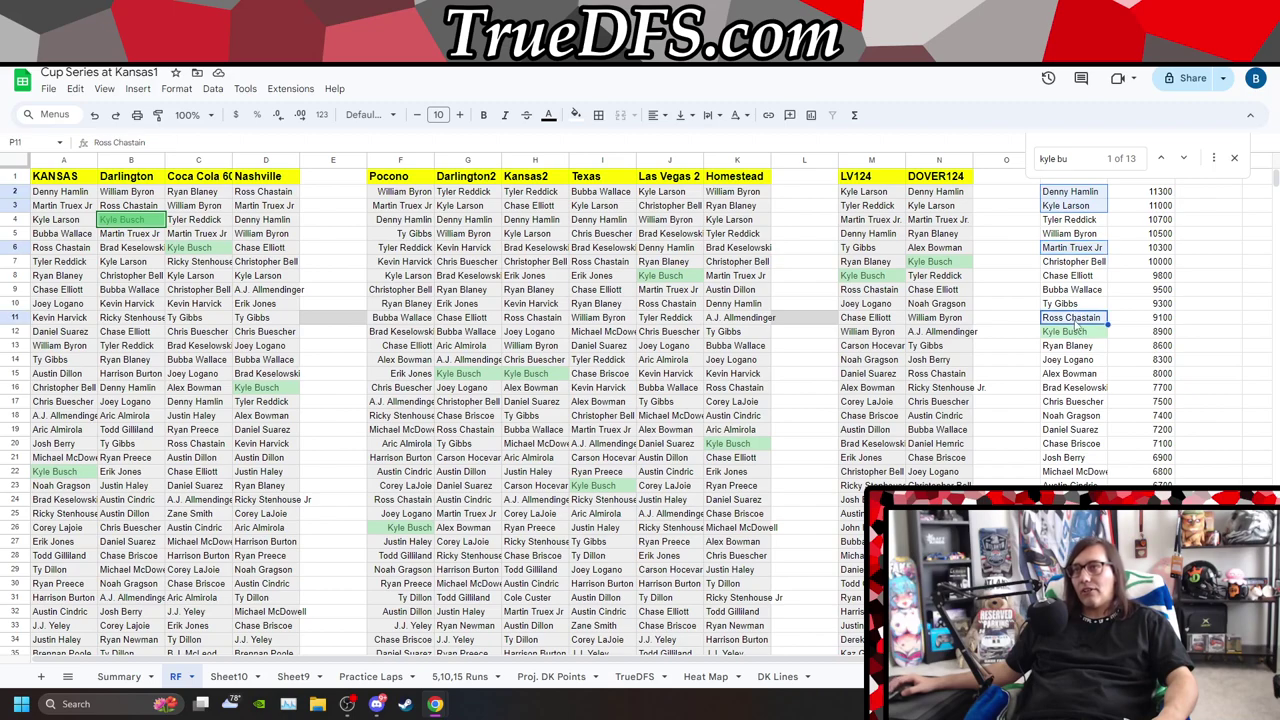
left_click(575, 114)
left_click(643, 178)
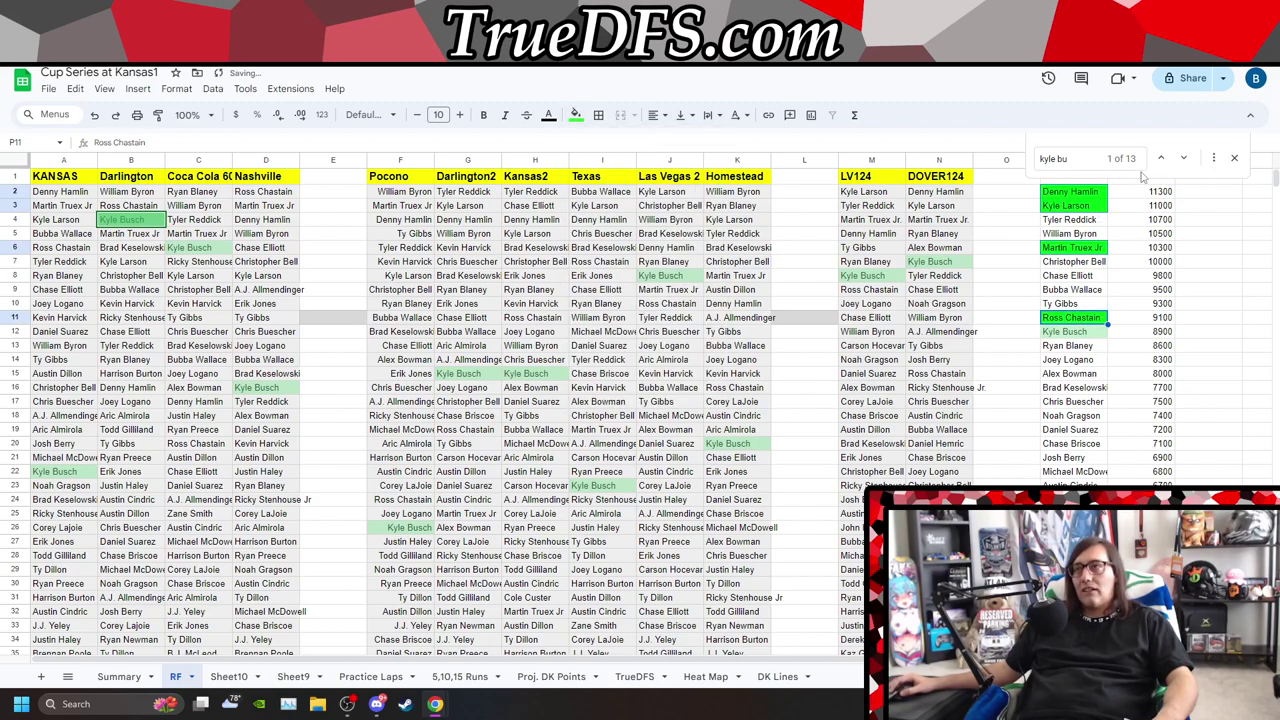
double_click(1062, 158)
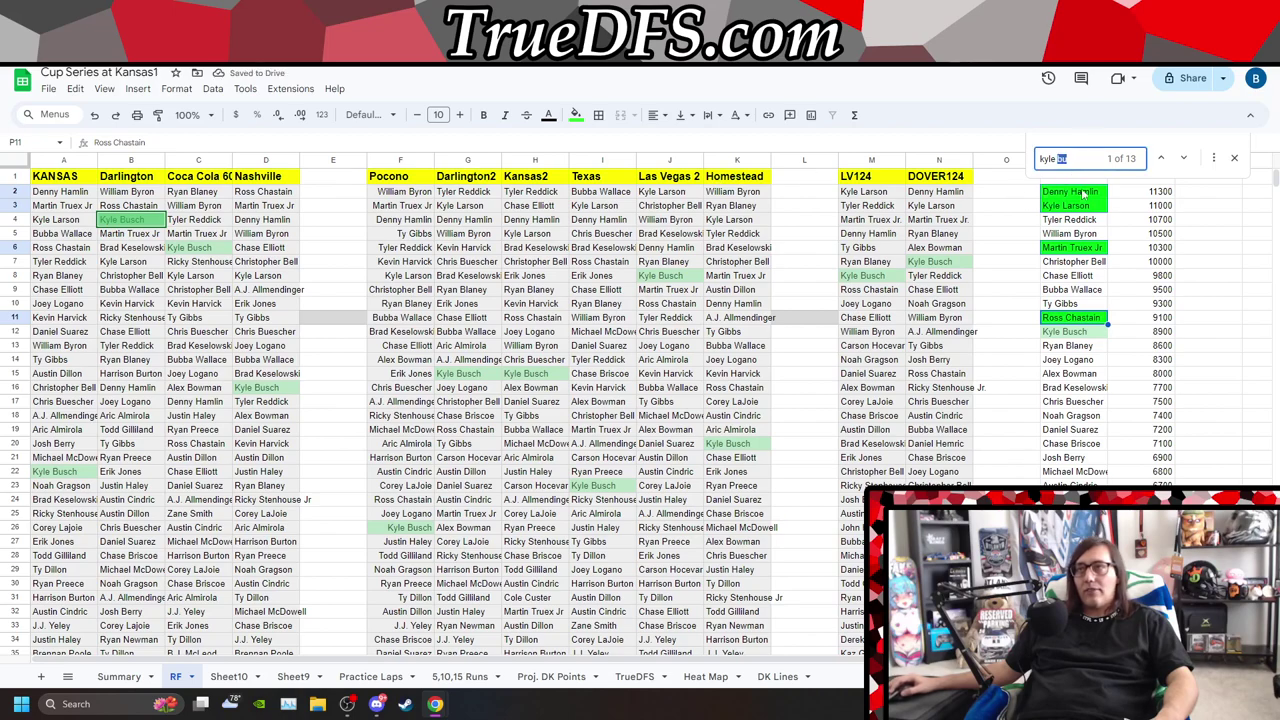
left_click(575, 114)
left_click(657, 179)
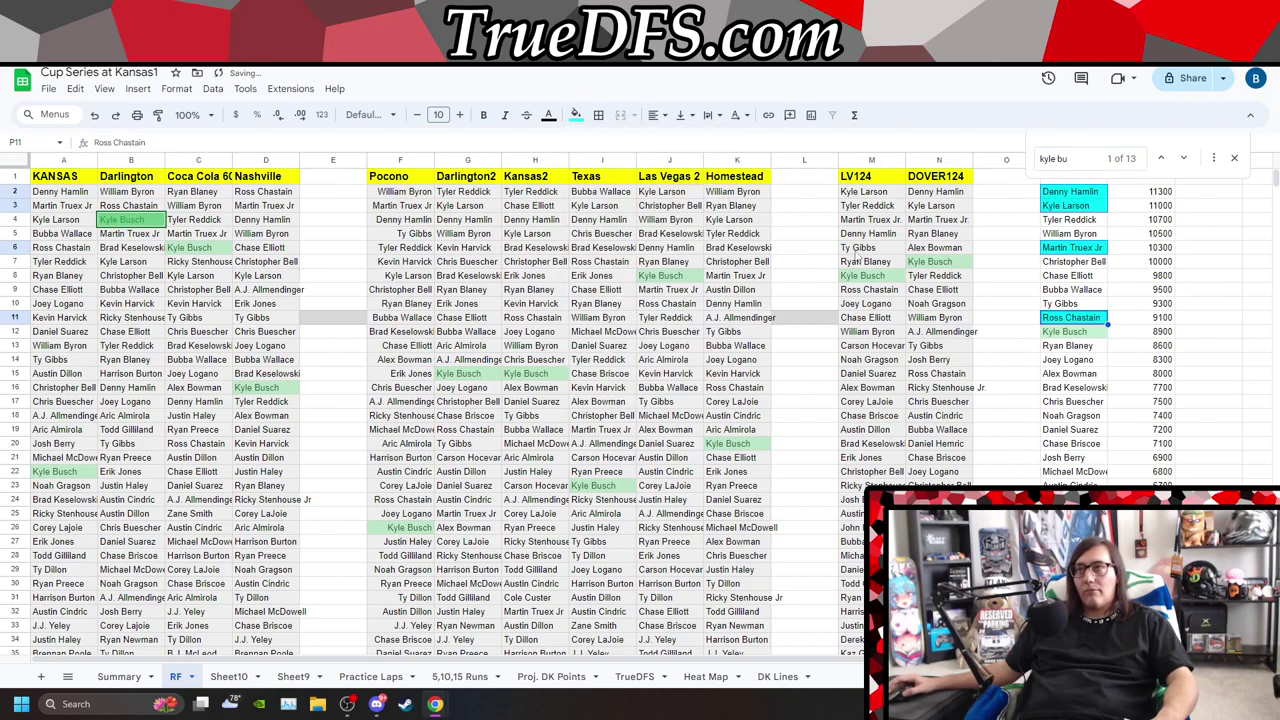
- Replace the RF sheet search with "blan" to locate Ryan Blaney in each race column
left_click(1071, 334)
double_click(1077, 158)
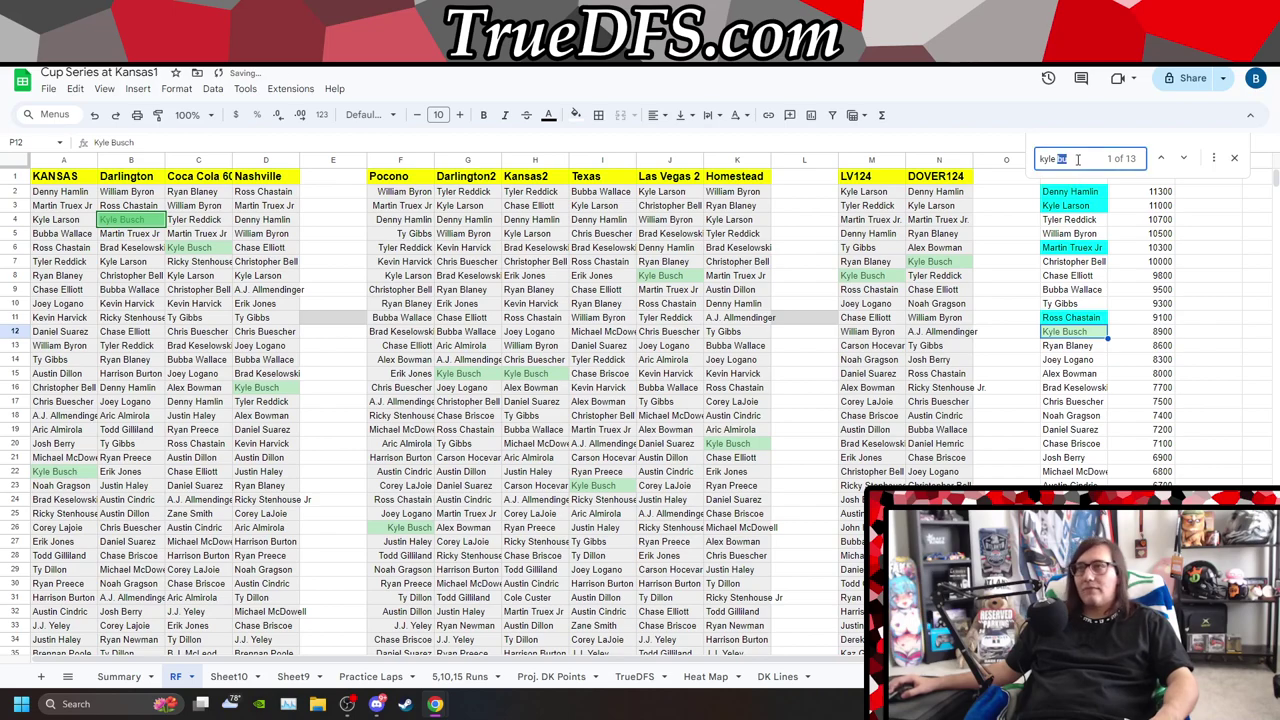
key("BackSpace")
key("BackSpace")
key("BackSpace")
key("BackSpace")
key("BackSpace")
key("BackSpace")
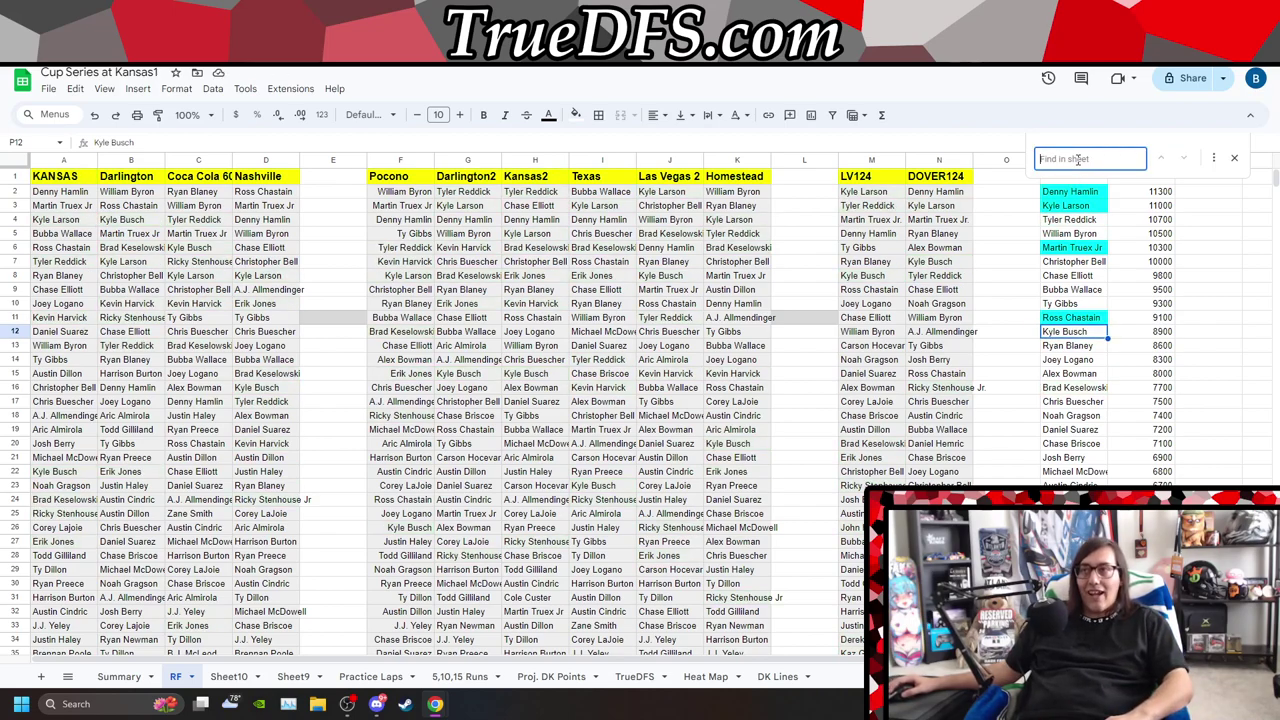
type("blan")
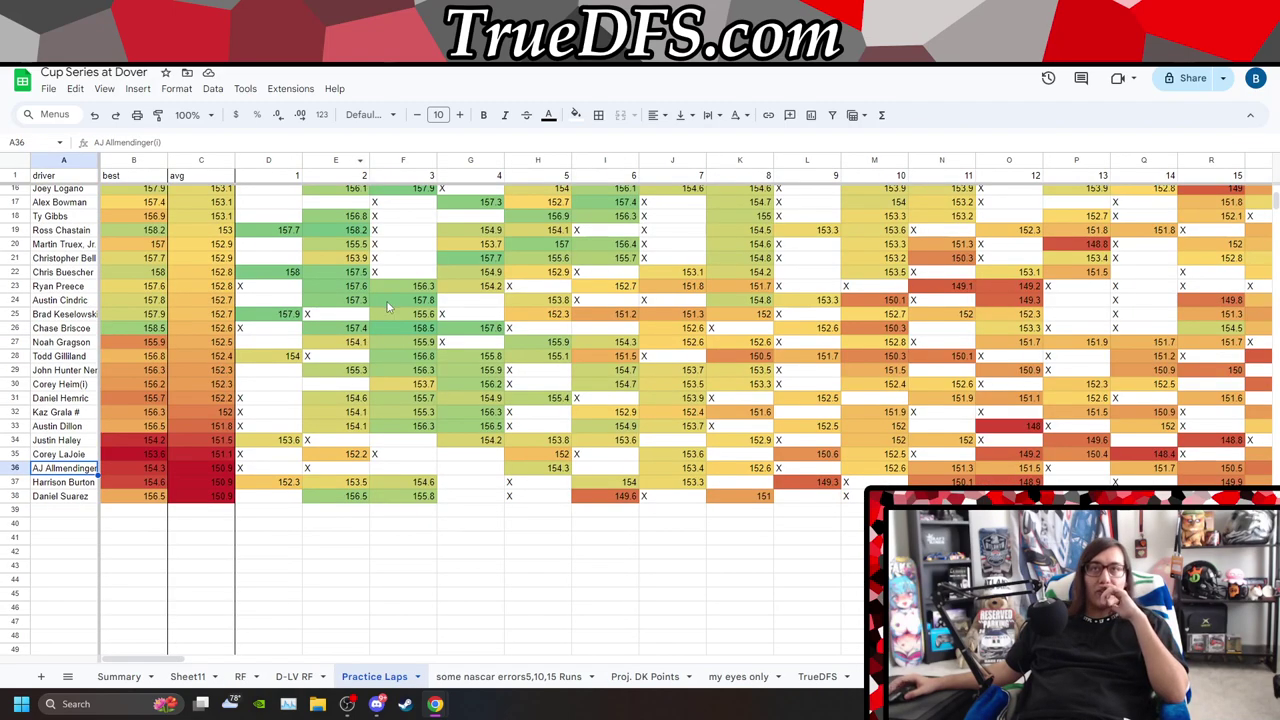
- Examine Ryan Blaney's row across the numbered columns of the Dover workbook's Grid and Driver sheet with the green-shaded cells
scroll(393, 304, "up", 5)
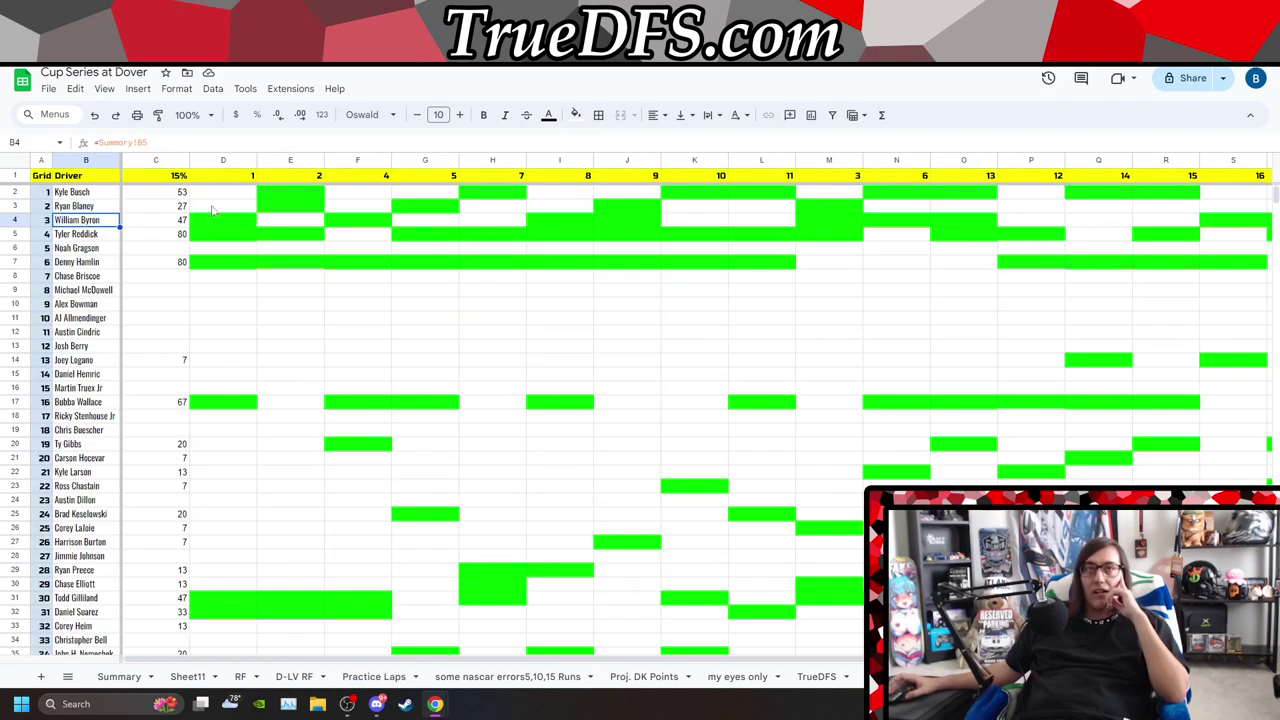
left_click(212, 208)
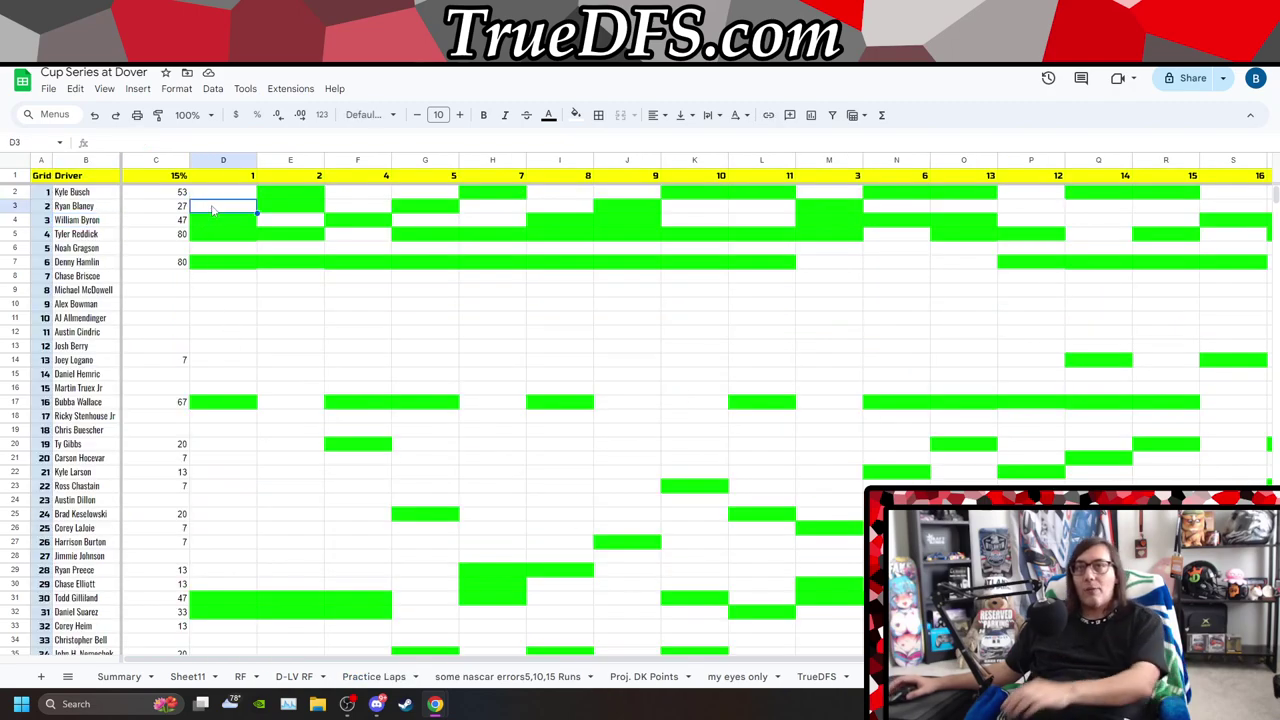
key("Right")
key("Right")
key("Right")
key("Right")
key("Right")
key("Right")
key("Right")
key("Right")
key("Right")
key("Right")
key("Right")
key("Right")
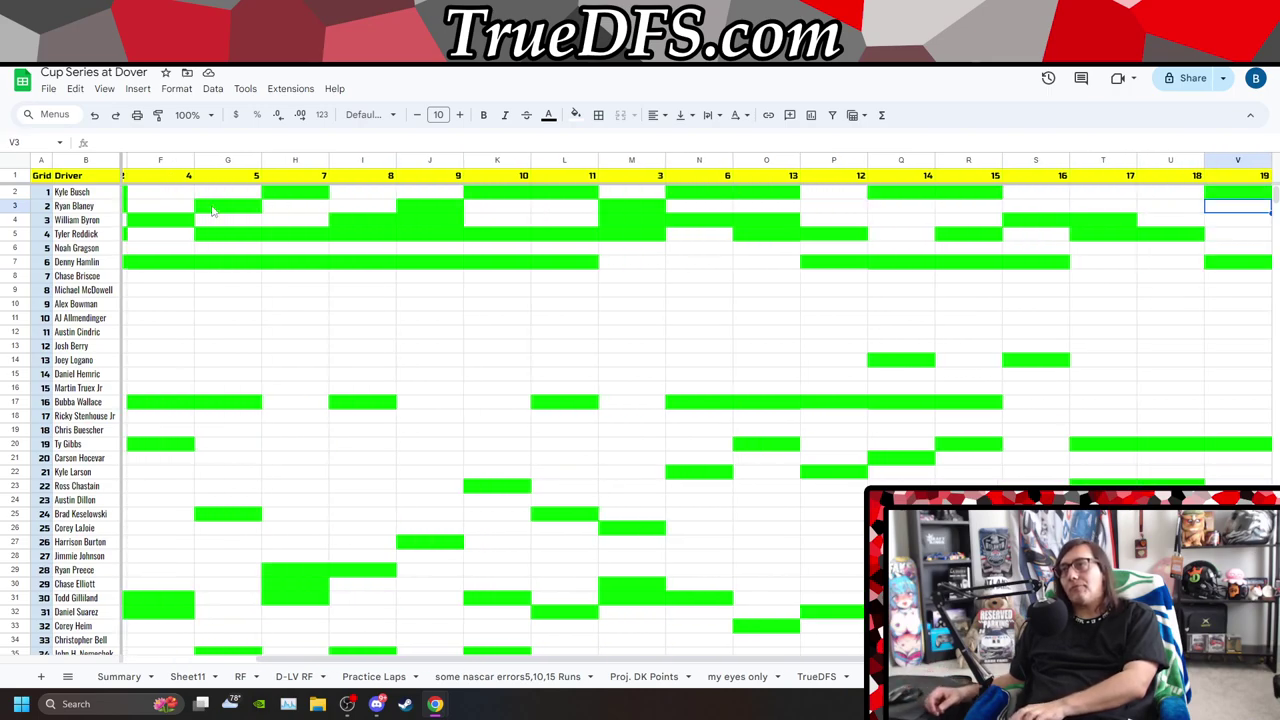
key("Left")
key("Left")
key("Left")
key("Left")
key("Left")
key("Left")
key("Left")
key("Left")
key("Left")
key("Left")
key("Left")
key("Left")
key("Left")
key("Left")
key("Left")
key("Left")
key("Left")
key("Left")
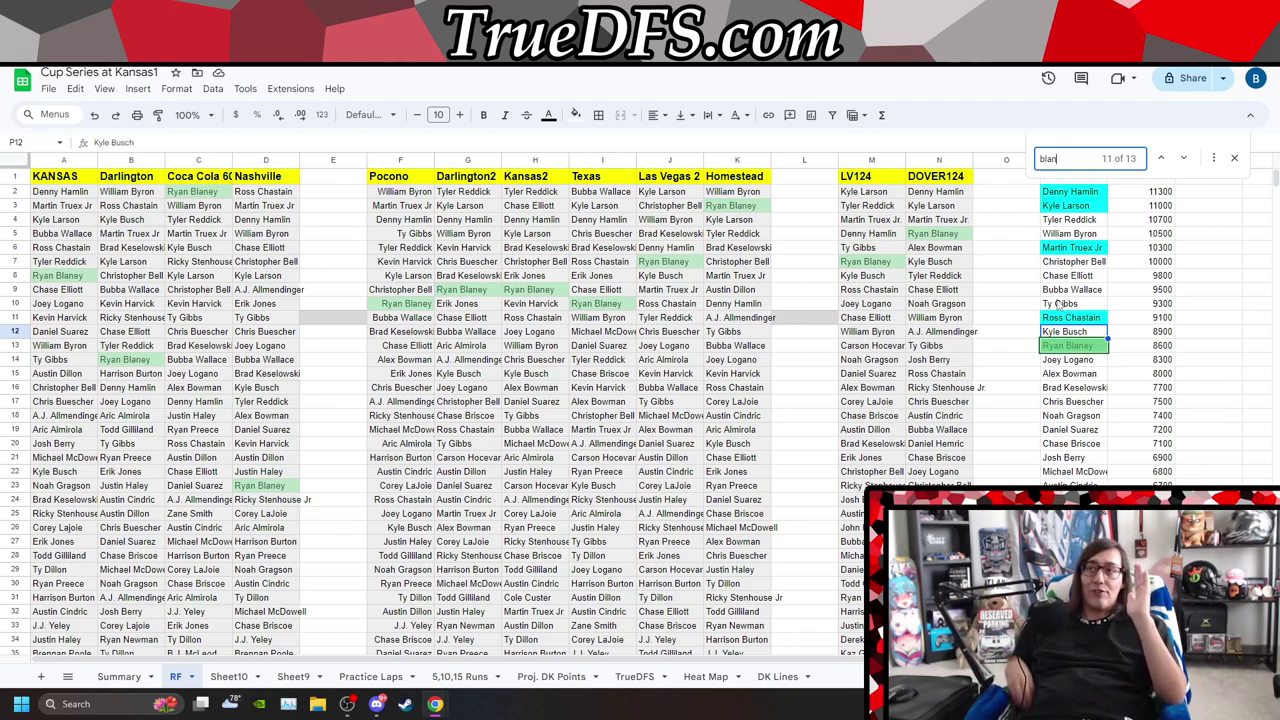
- Check Ryan Blaney's DOVER124 and LV124 placings and his salary, and fill his name in the column P salary list with cyan
left_click(938, 236)
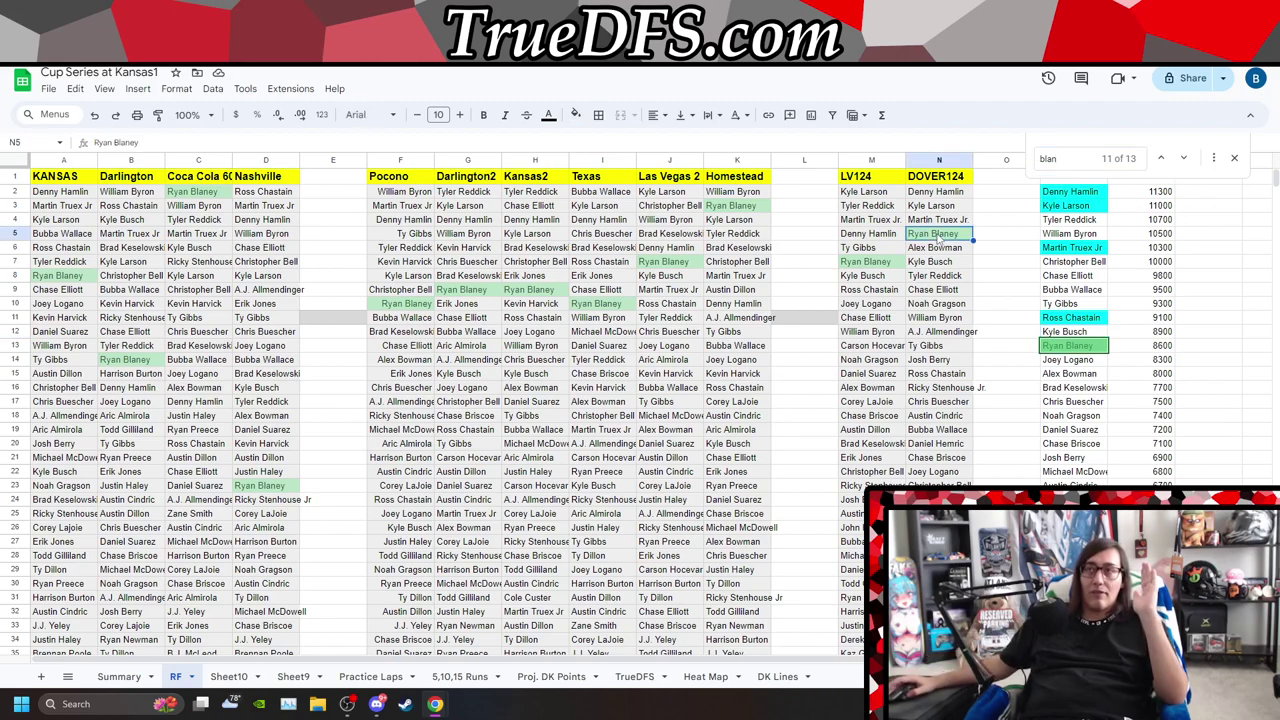
left_click(886, 262)
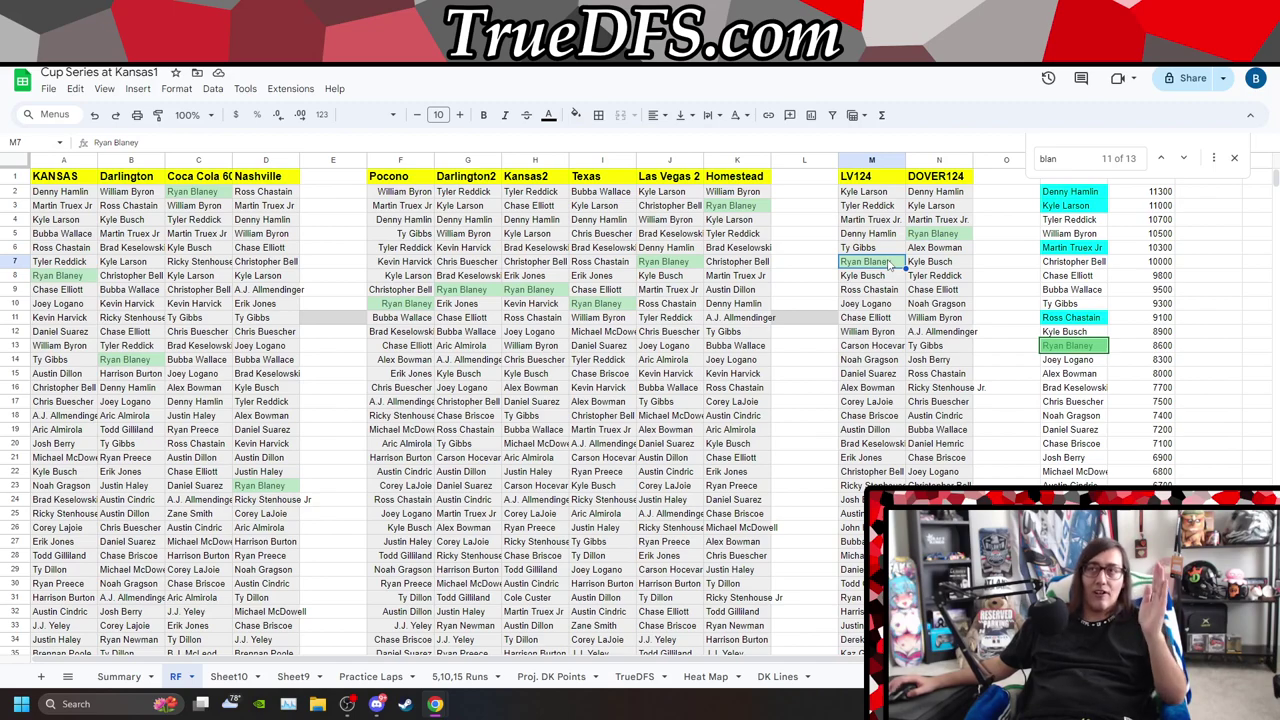
left_click(1147, 347)
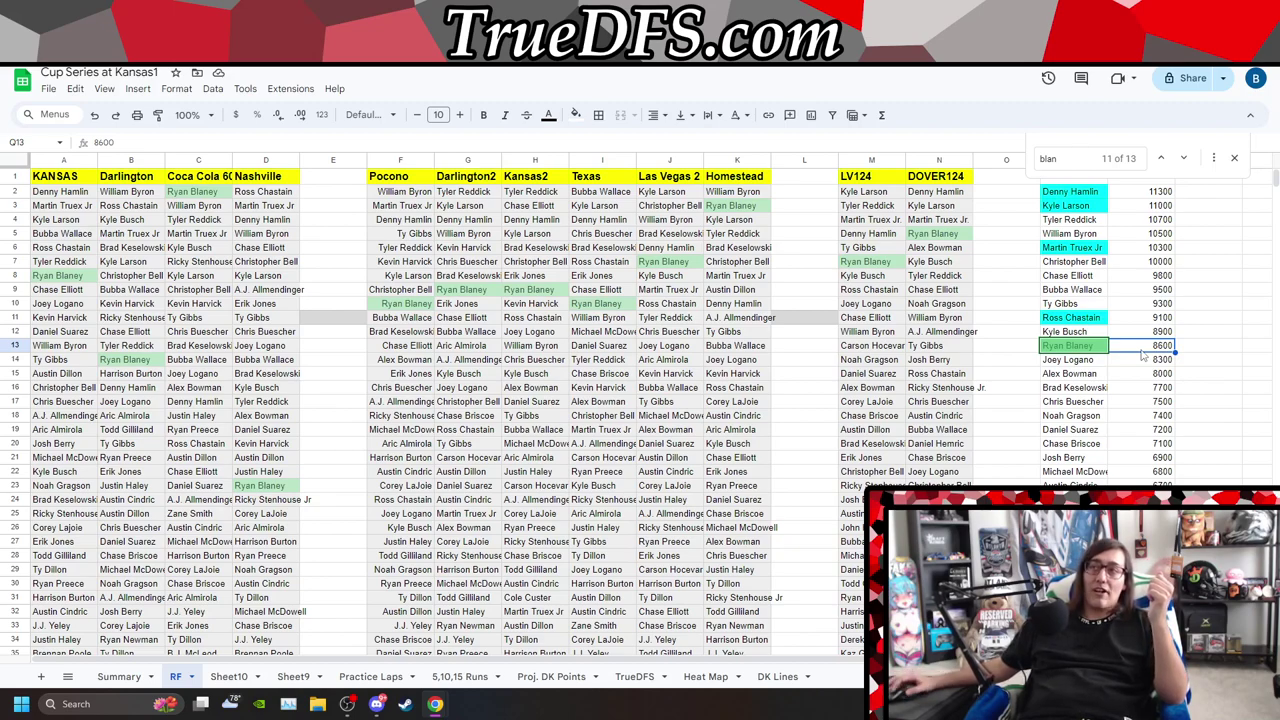
left_click(1092, 352)
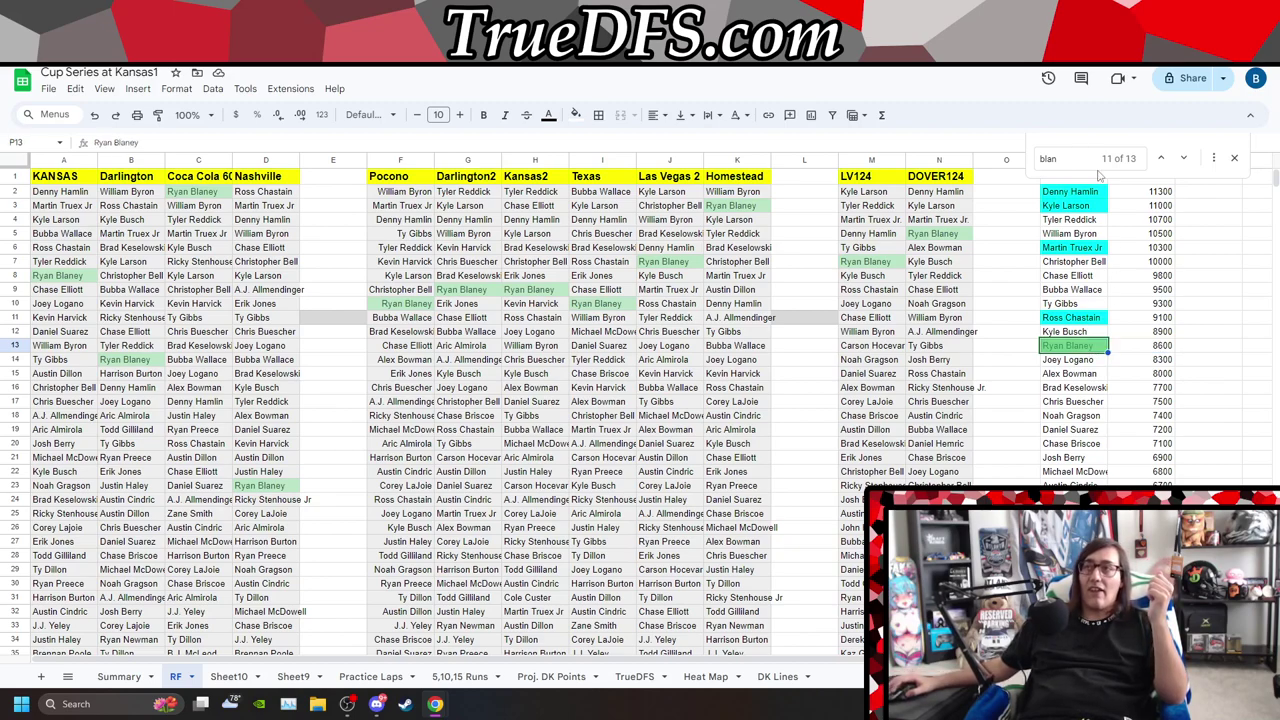
left_click(575, 114)
left_click(660, 187)
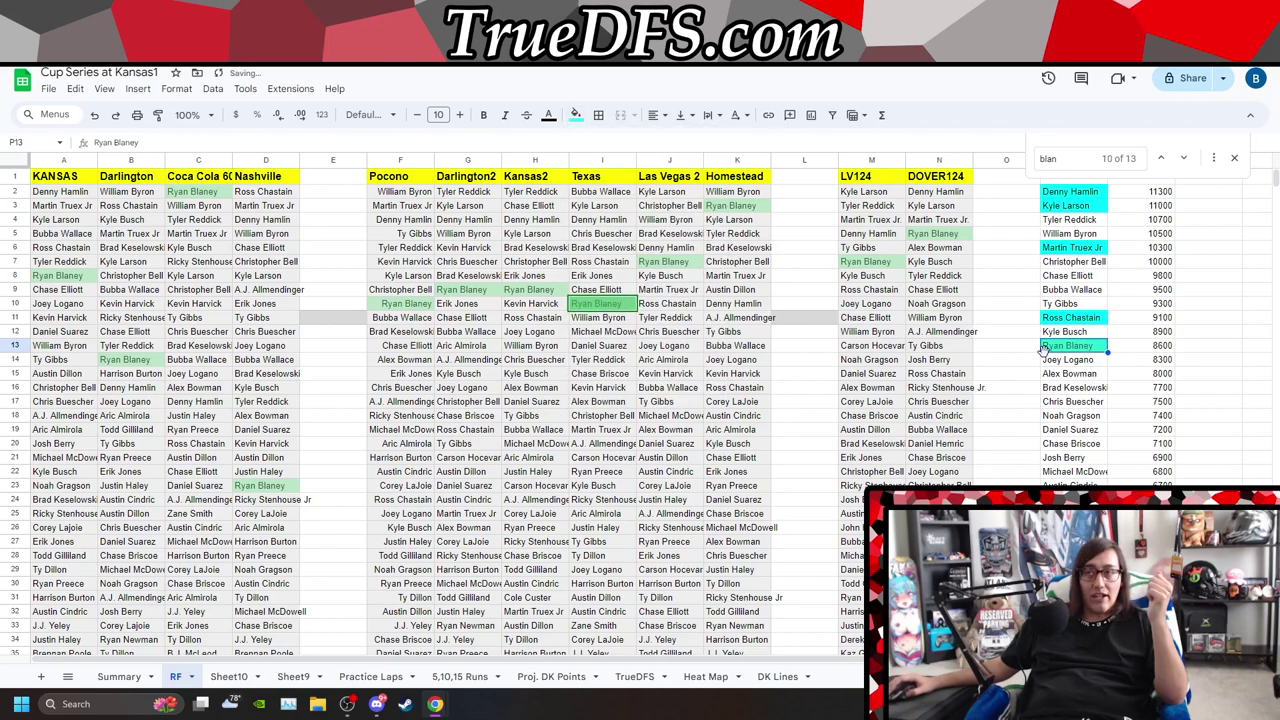
left_click(1078, 158)
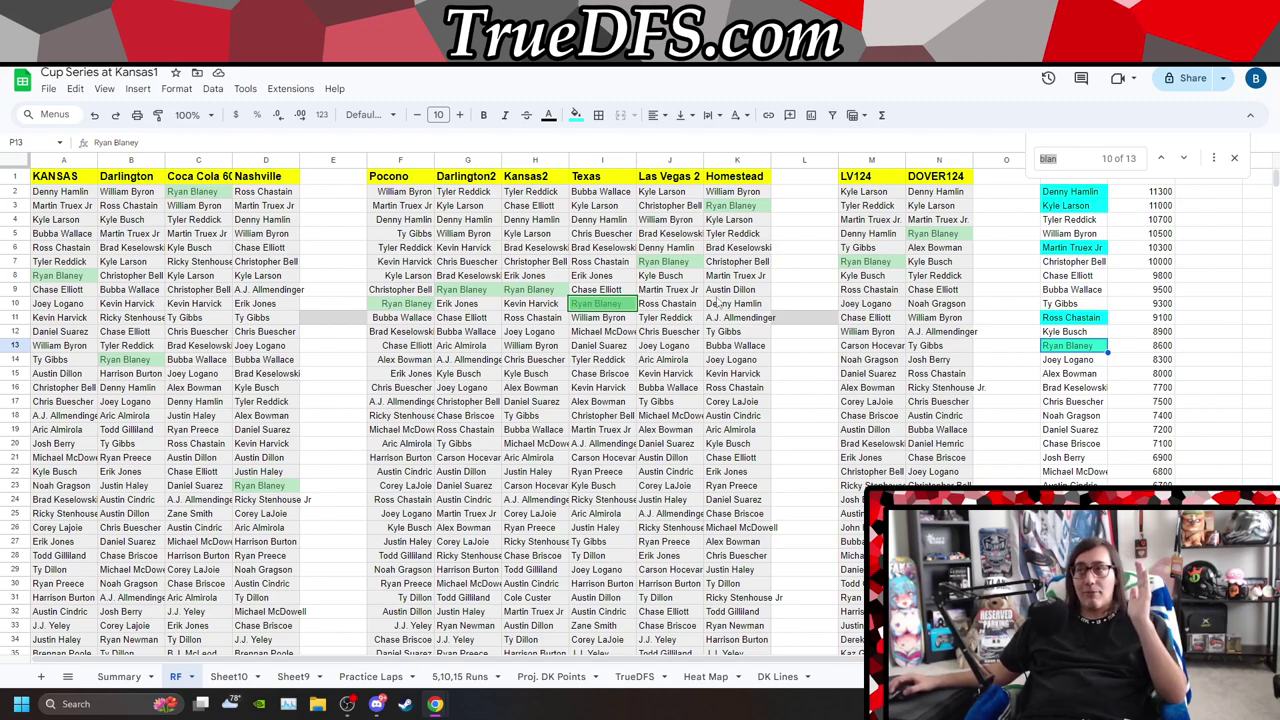
- Replace the RF sheet search with "log" to locate Joey Logano in each race column and the salary list
double_click(1055, 161)
type("l")
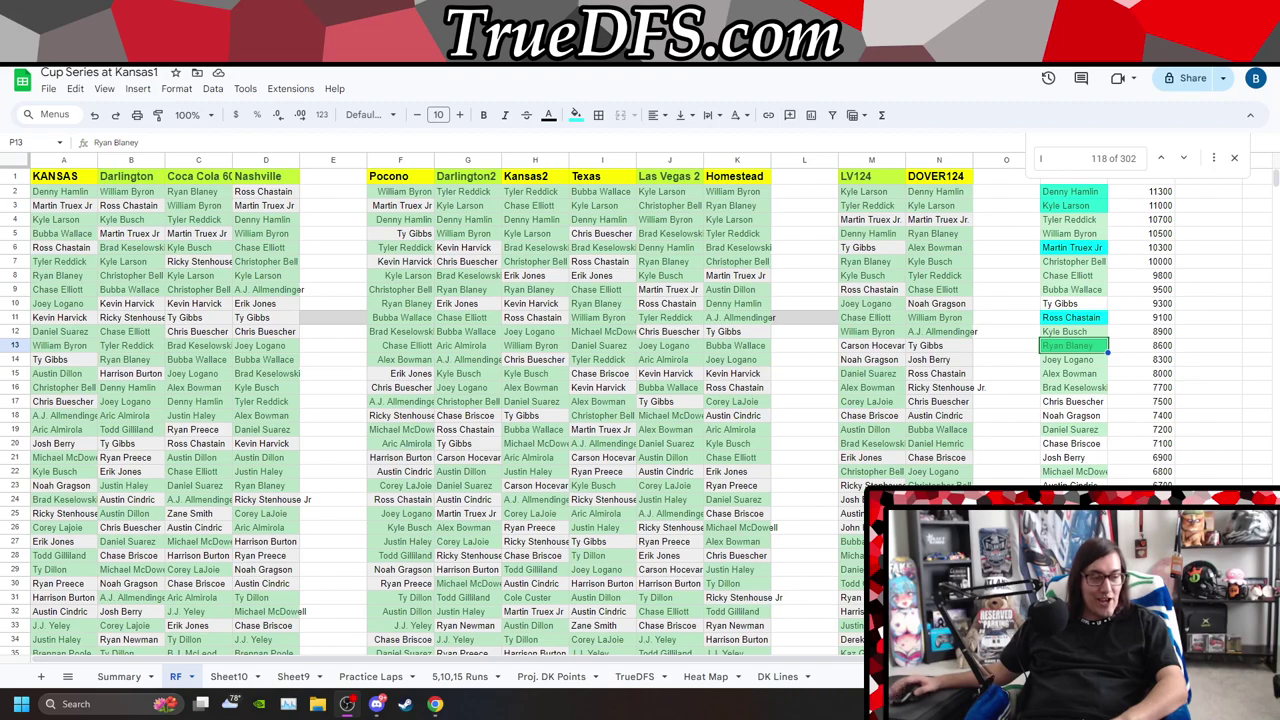
left_click(1065, 152)
type("og")
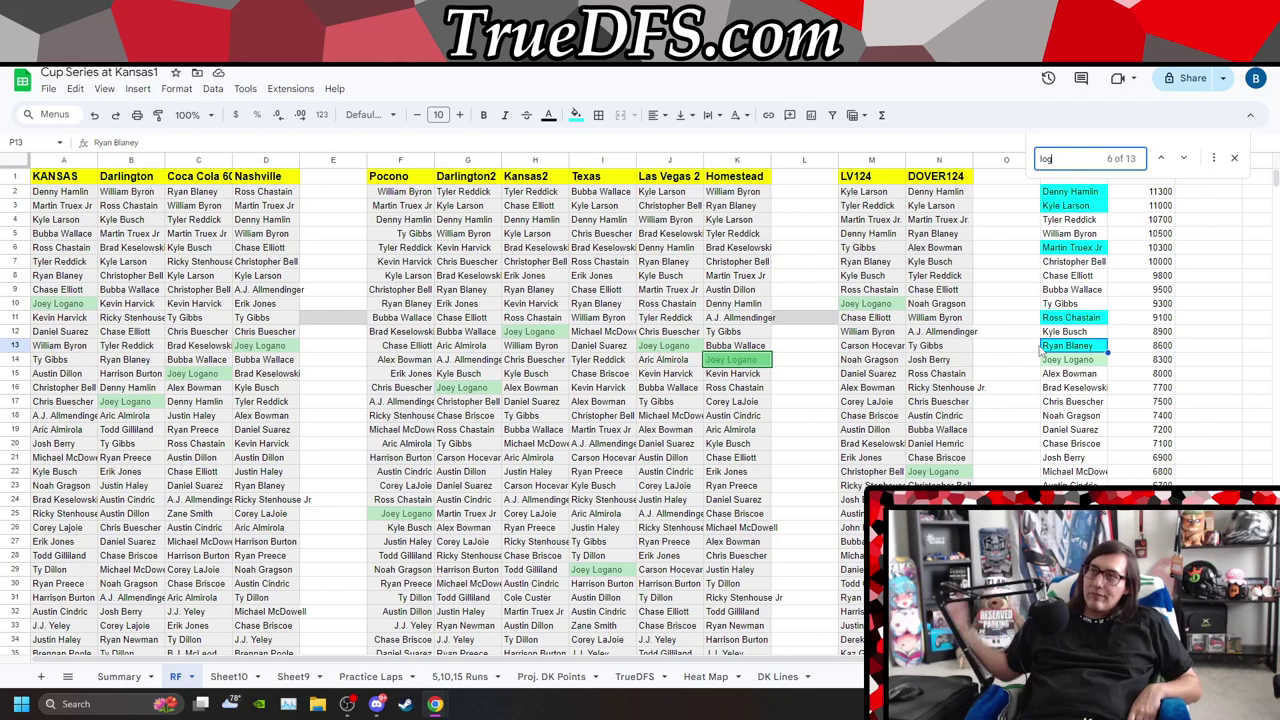
- Replace the search with "bow" to locate Alex Bowman in the race columns, and select his cell in the column P salary list
double_click(1075, 155)
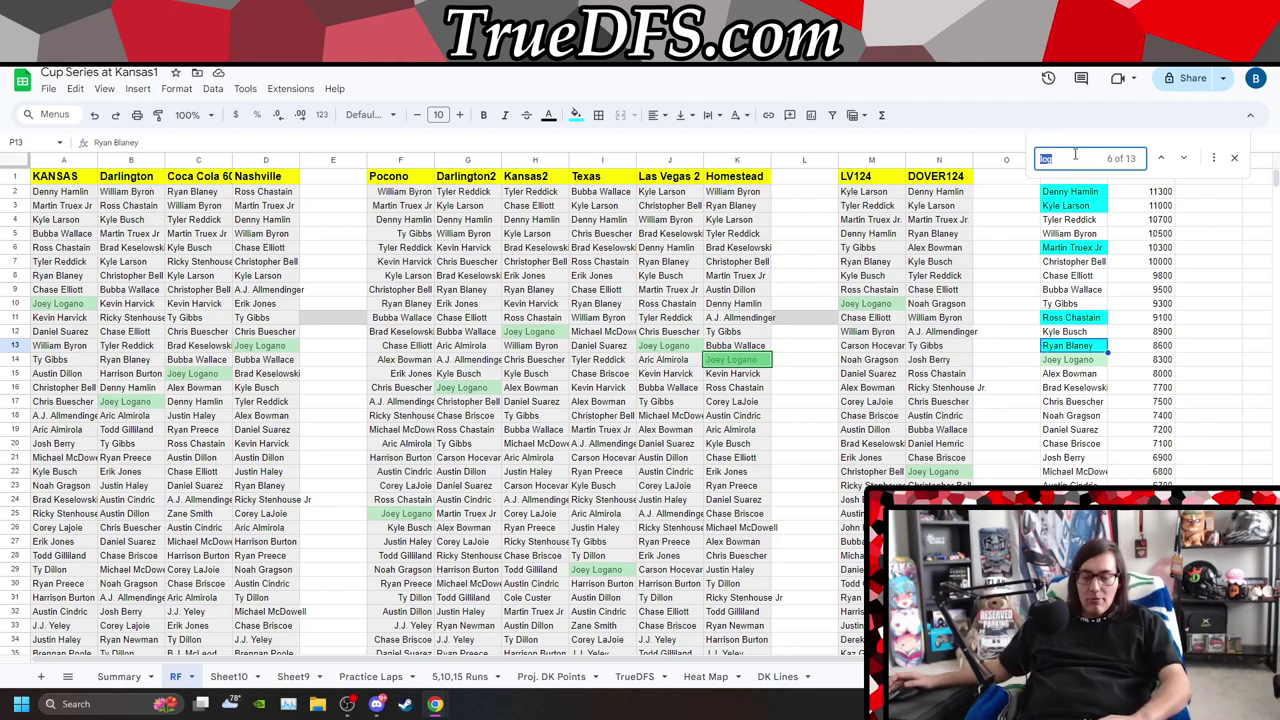
type("bow")
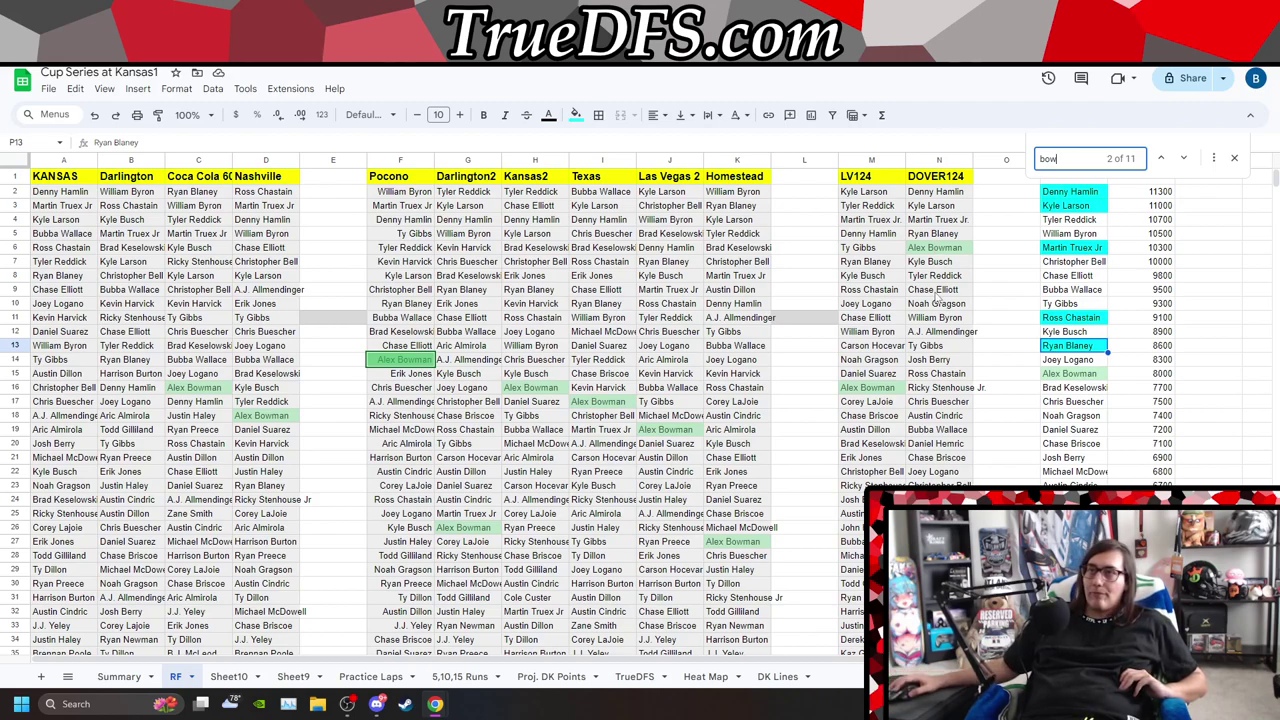
left_click(1103, 375)
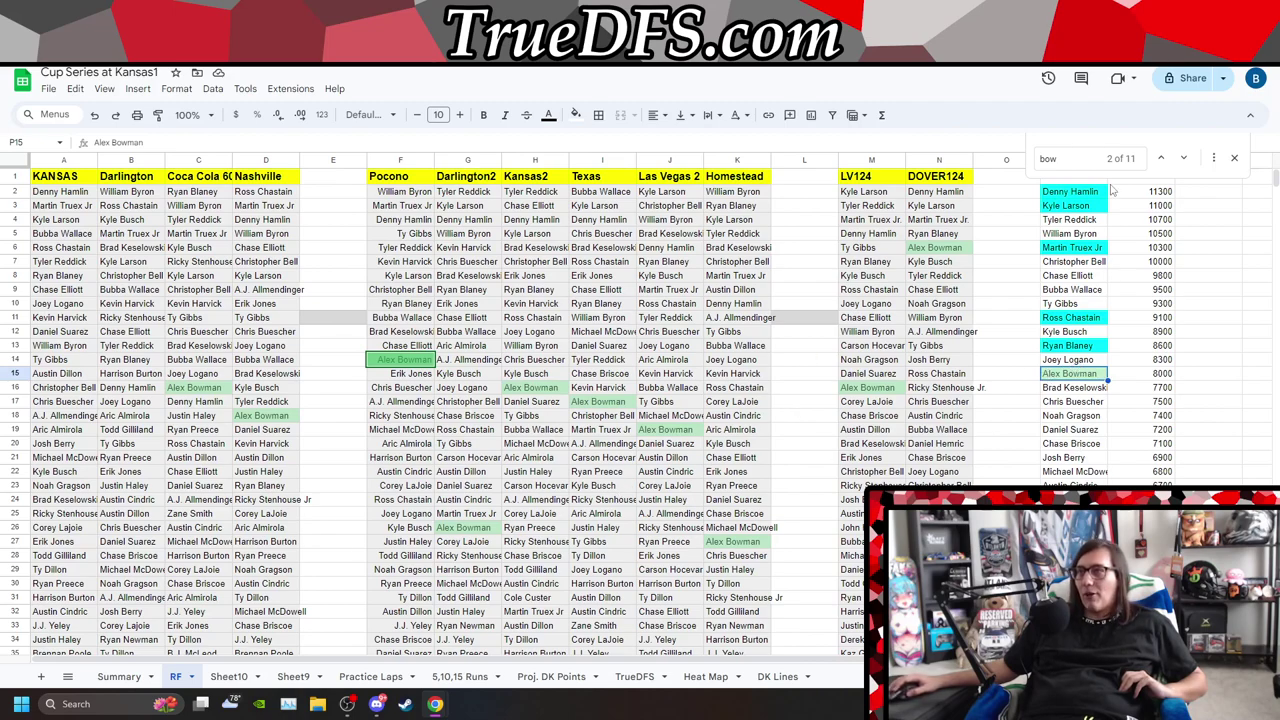
- Search the RF sheet for "kes" to review Brad Keselowski's placings, followed by "chris b" for Chris Buescher's
left_click(1067, 157)
type("kes")
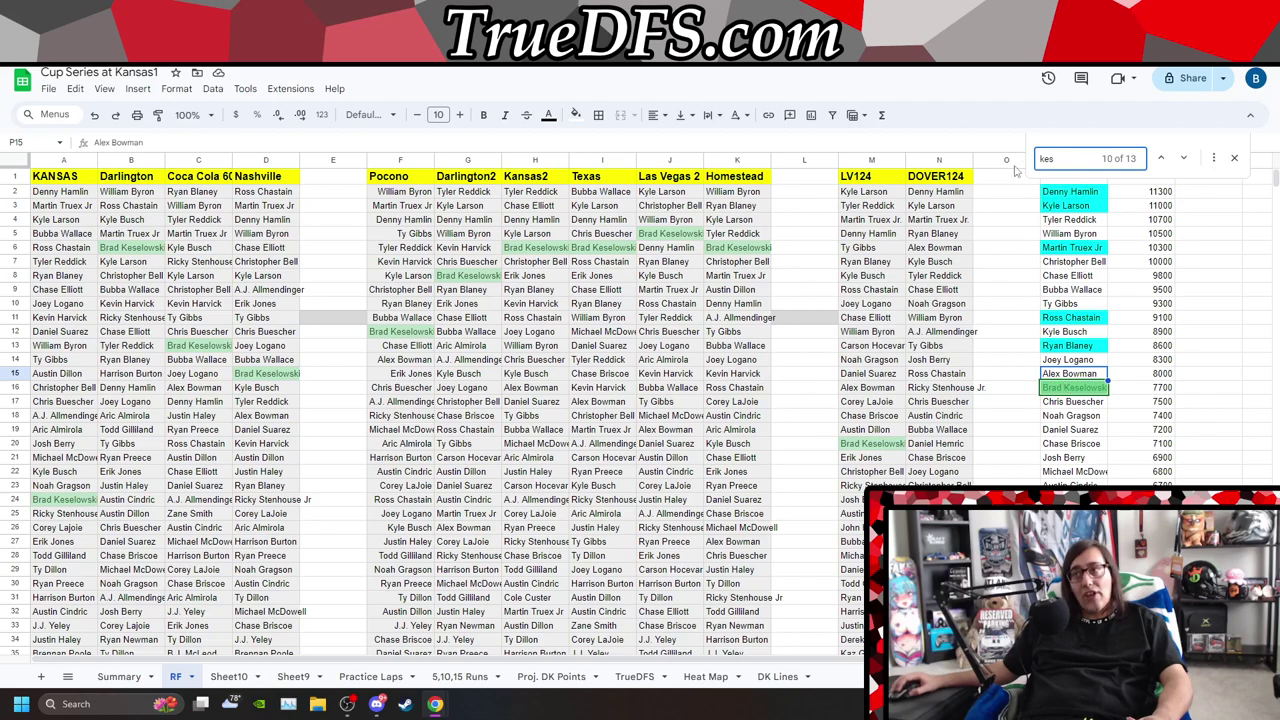
double_click(1062, 160)
type("chri")
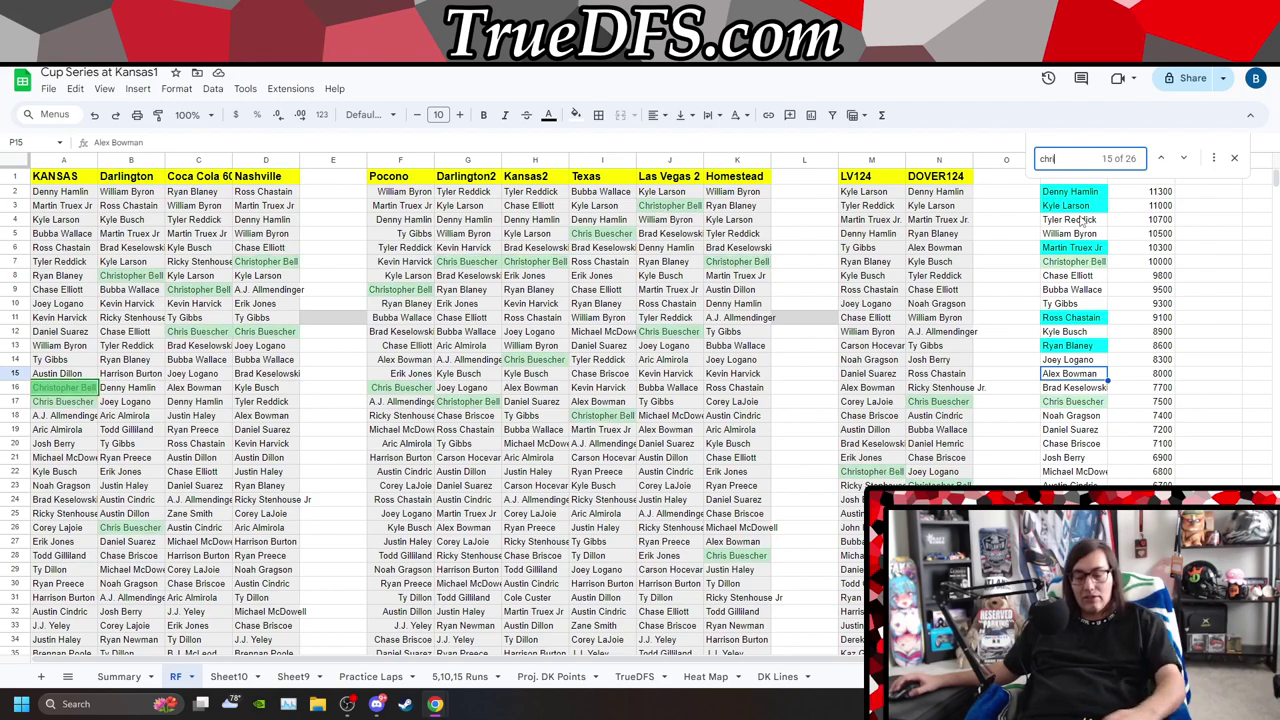
type("s b")
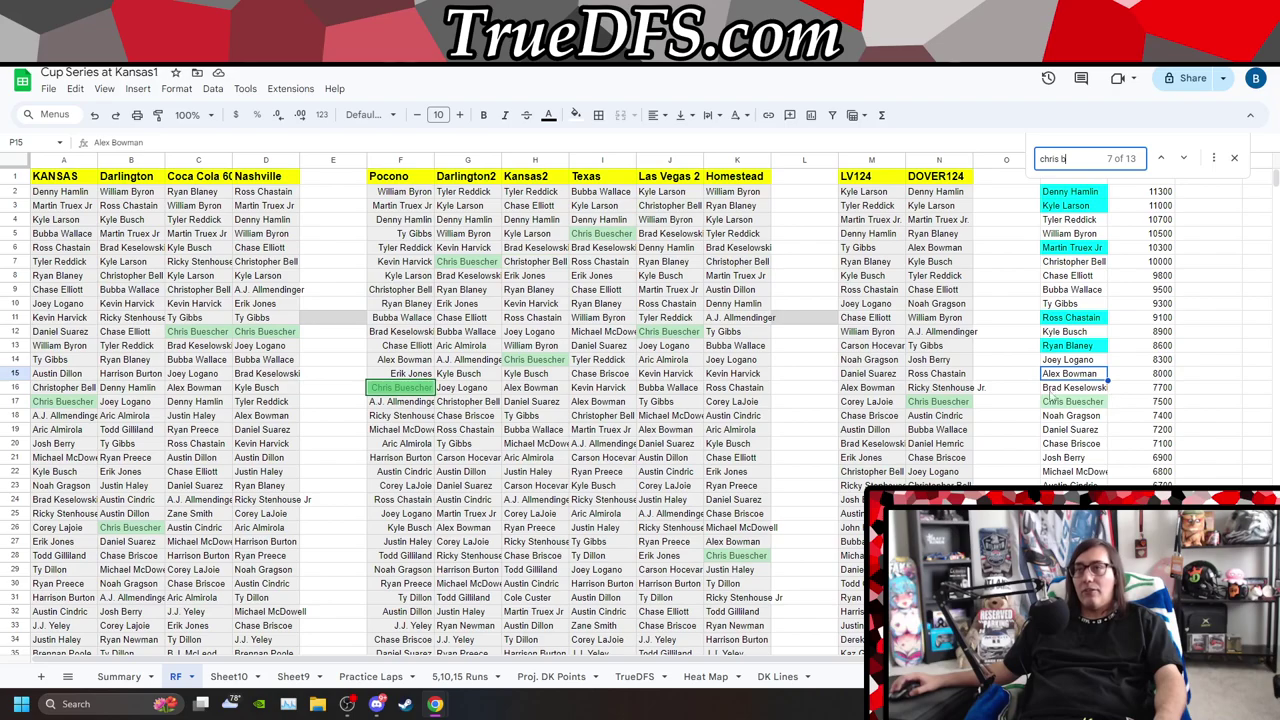
scroll(900, 320, "down", 2)
scroll(960, 370, "up", 2)
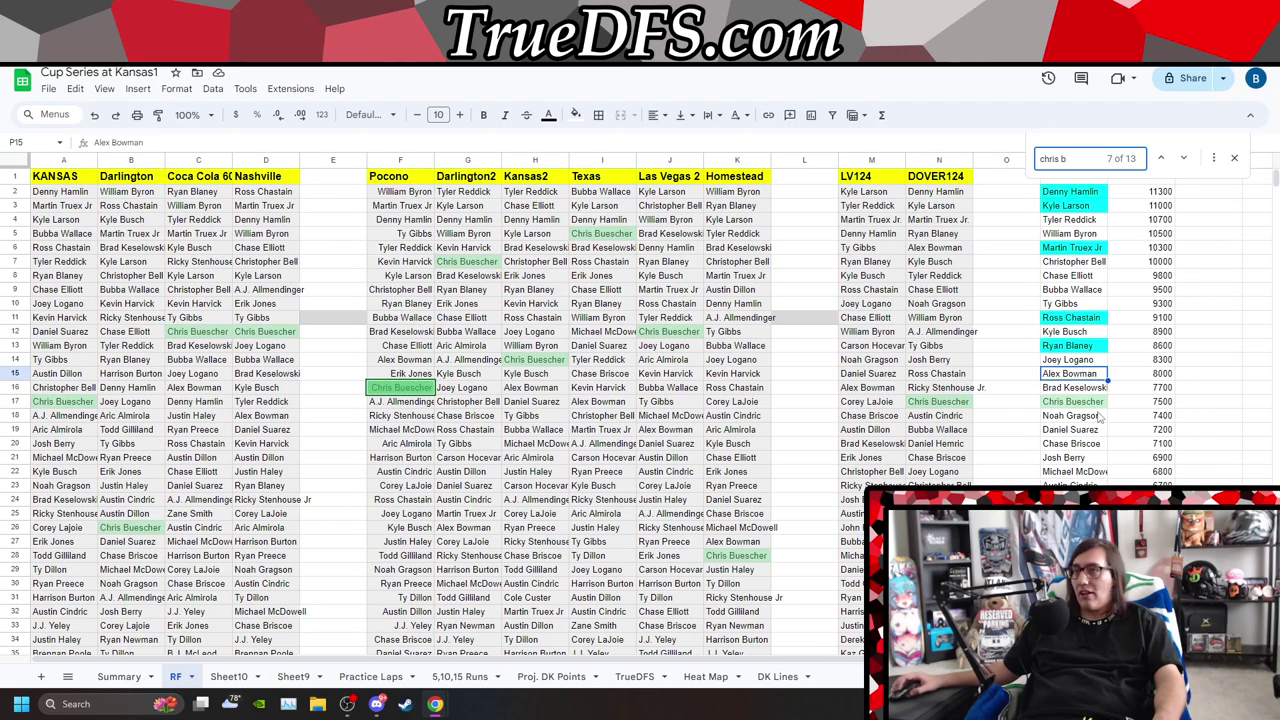
- Replace the search with "grag" and check Noah Gragson's placings down to the last rows of the race columns
left_click(1075, 157)
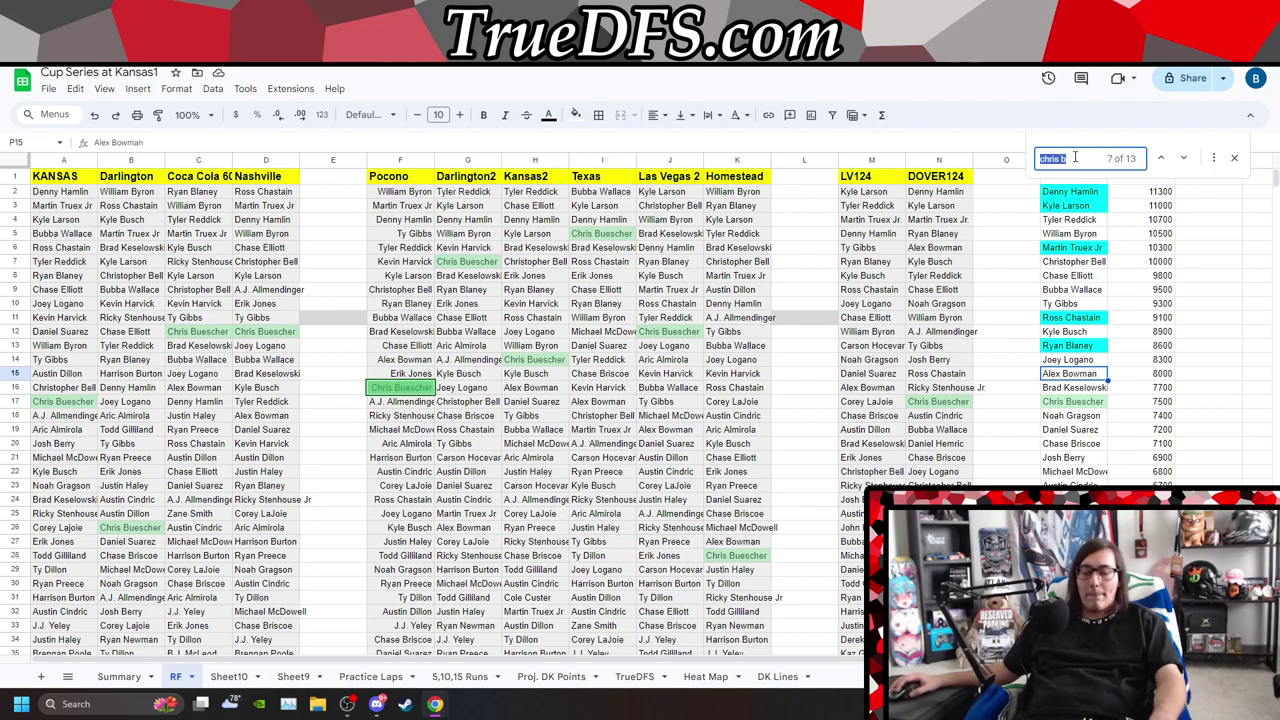
type("grag")
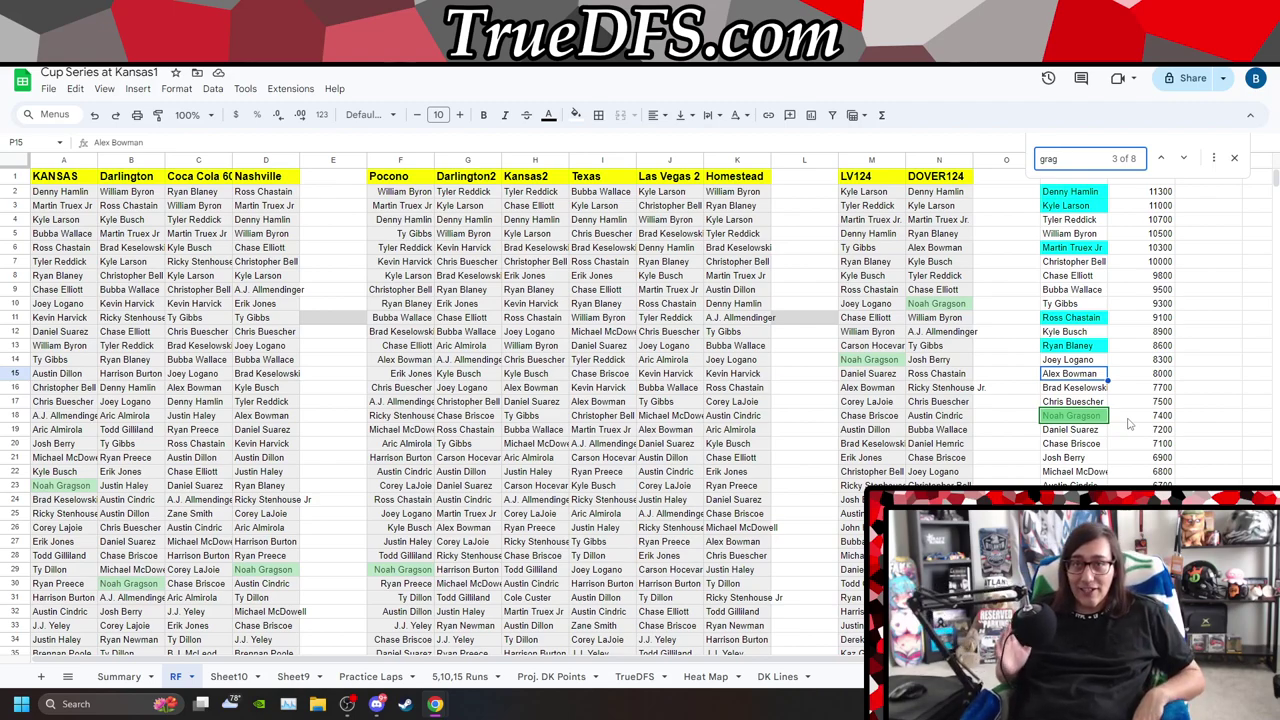
scroll(125, 528, "down", 2)
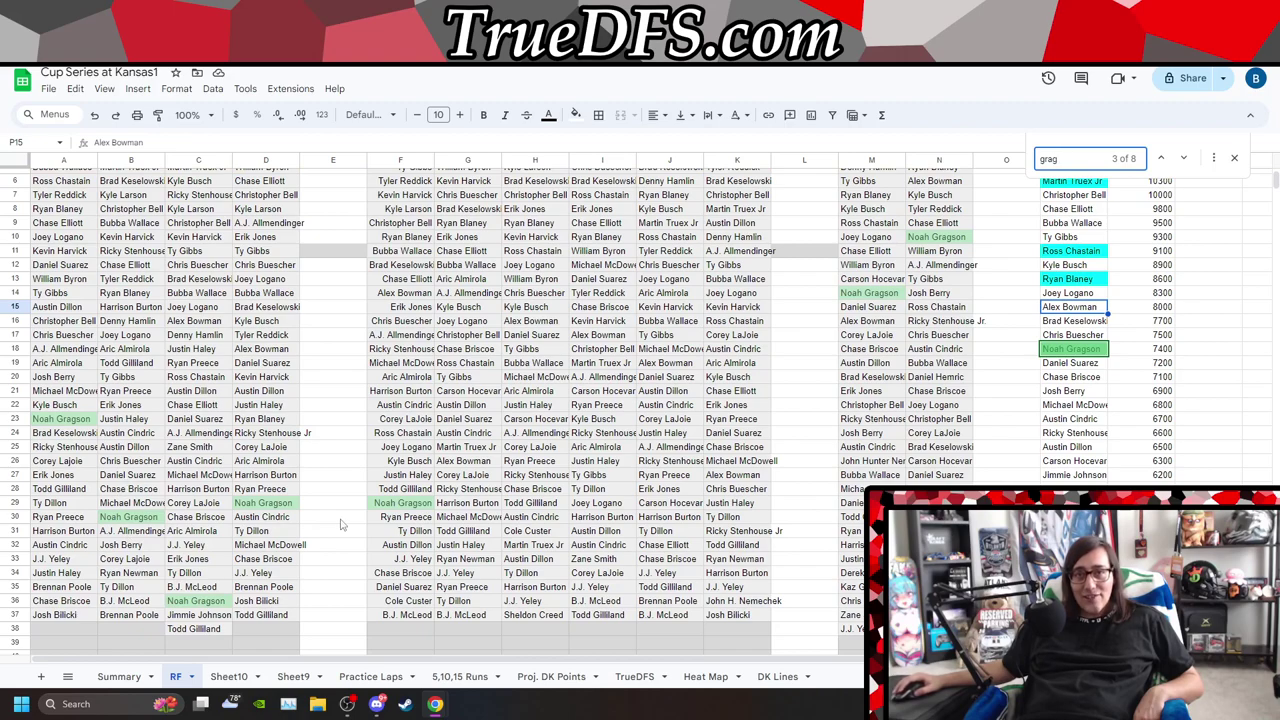
scroll(340, 525, "up", 2)
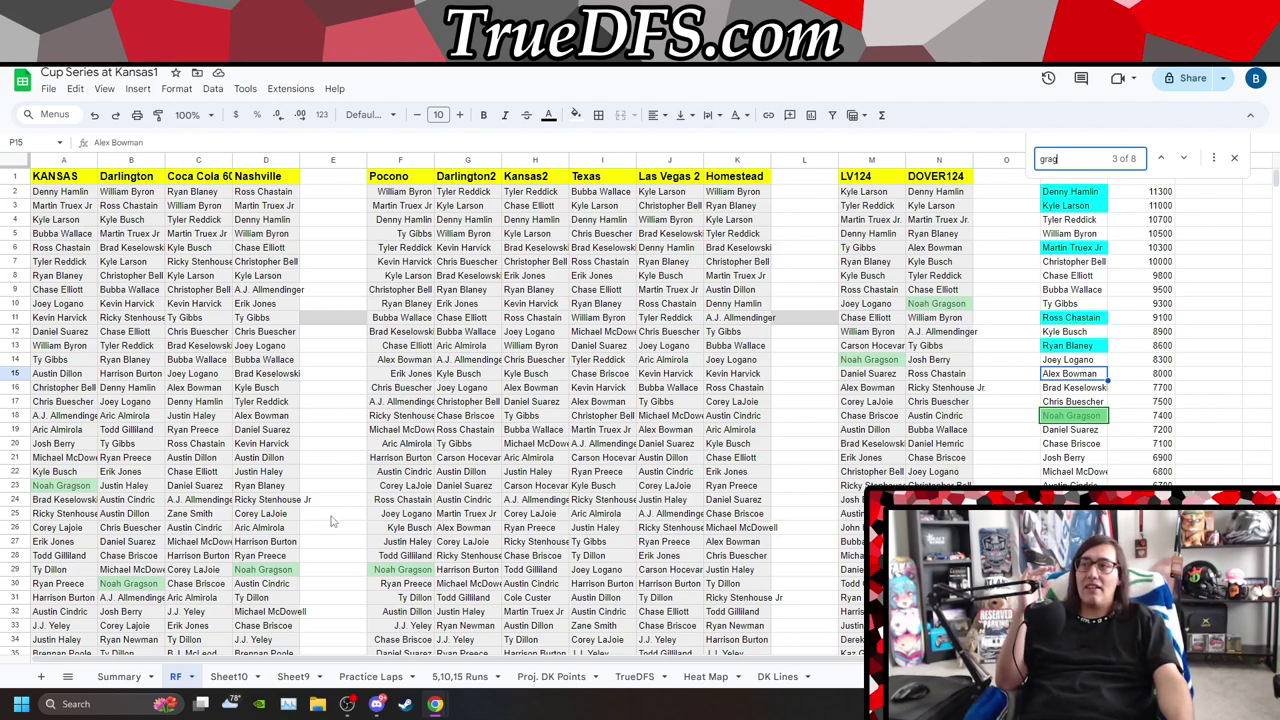
- Replace the RF sheet search with "suar" to locate Daniel Suarez in each race column
double_click(1073, 158)
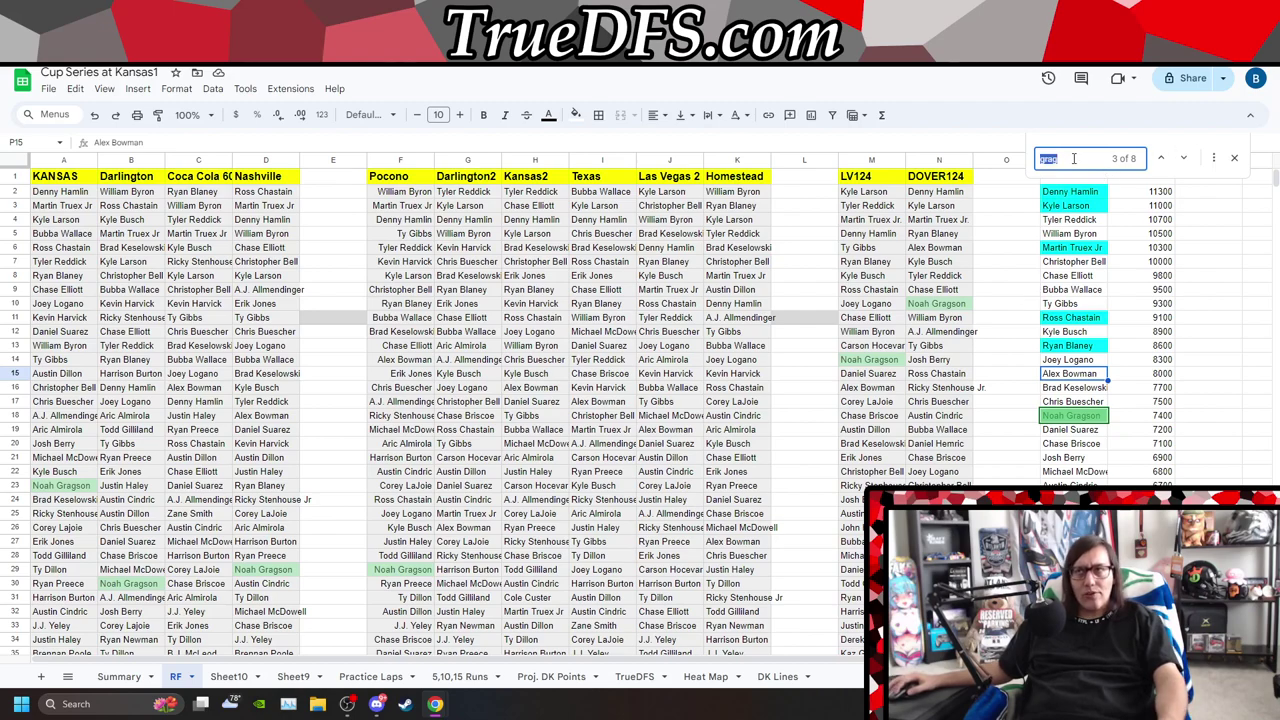
type("suar")
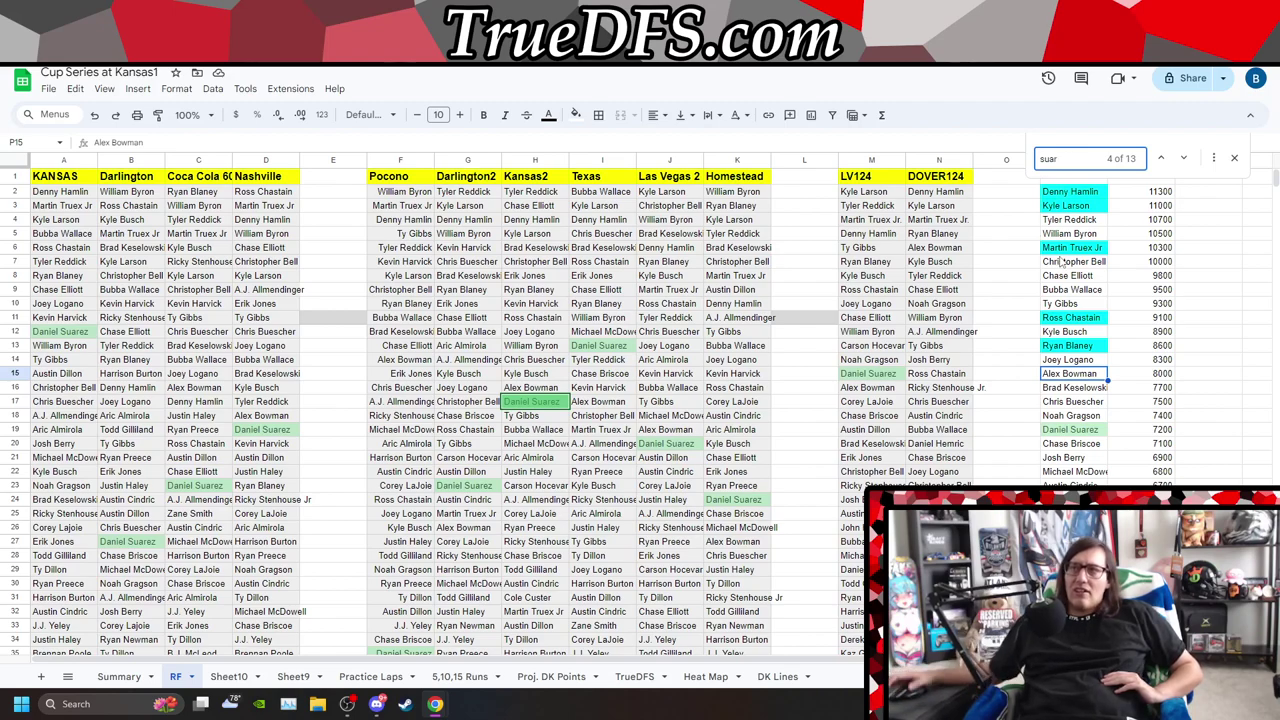
double_click(1066, 160)
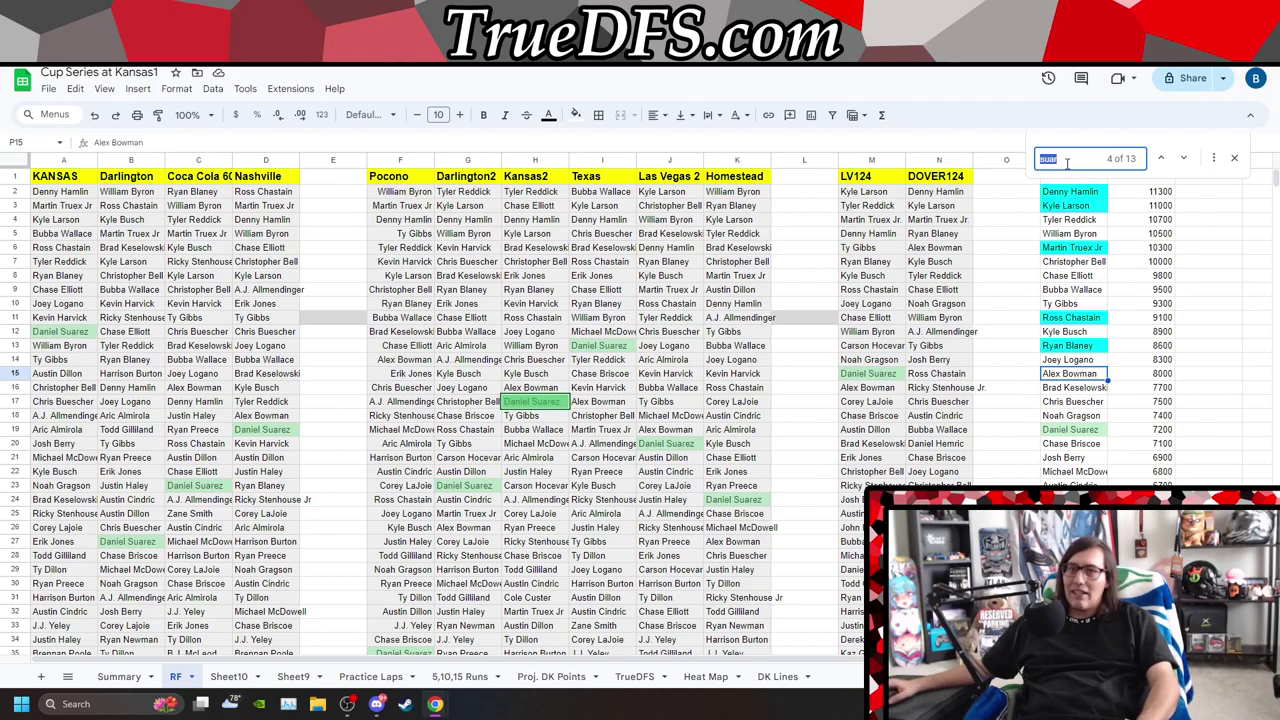
- Switch to the Las Vegas workbook's DK Lines sheet and search for "su" to find Daniel Suarez's row
key("ctrl+Tab")
scroll(171, 437, "down", 3)
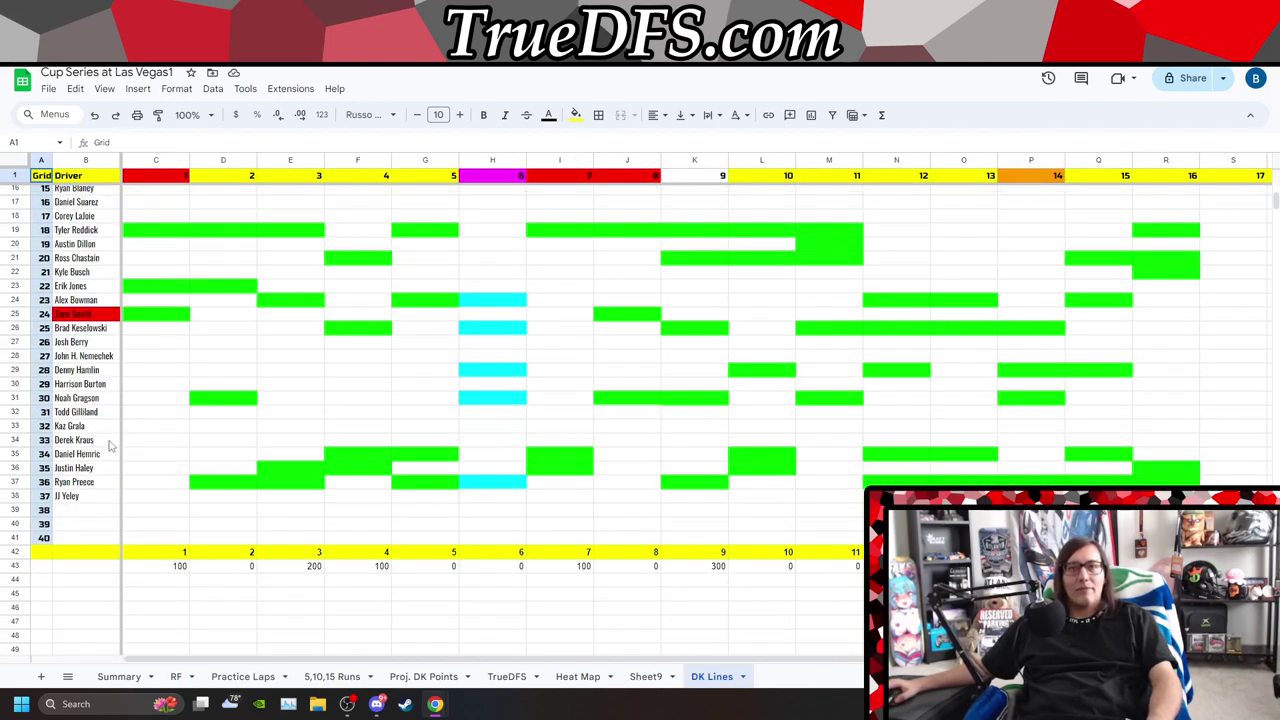
scroll(101, 298, "up", 5)
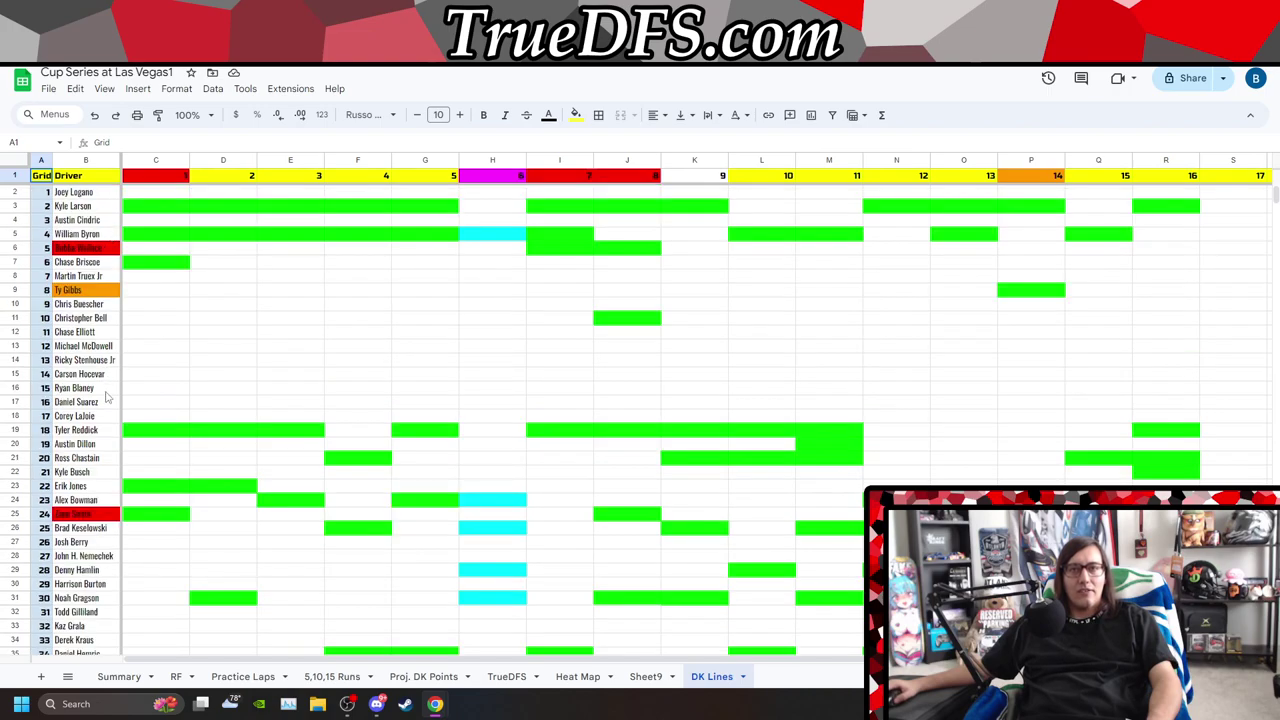
scroll(240, 507, "down", 2)
left_click(245, 506)
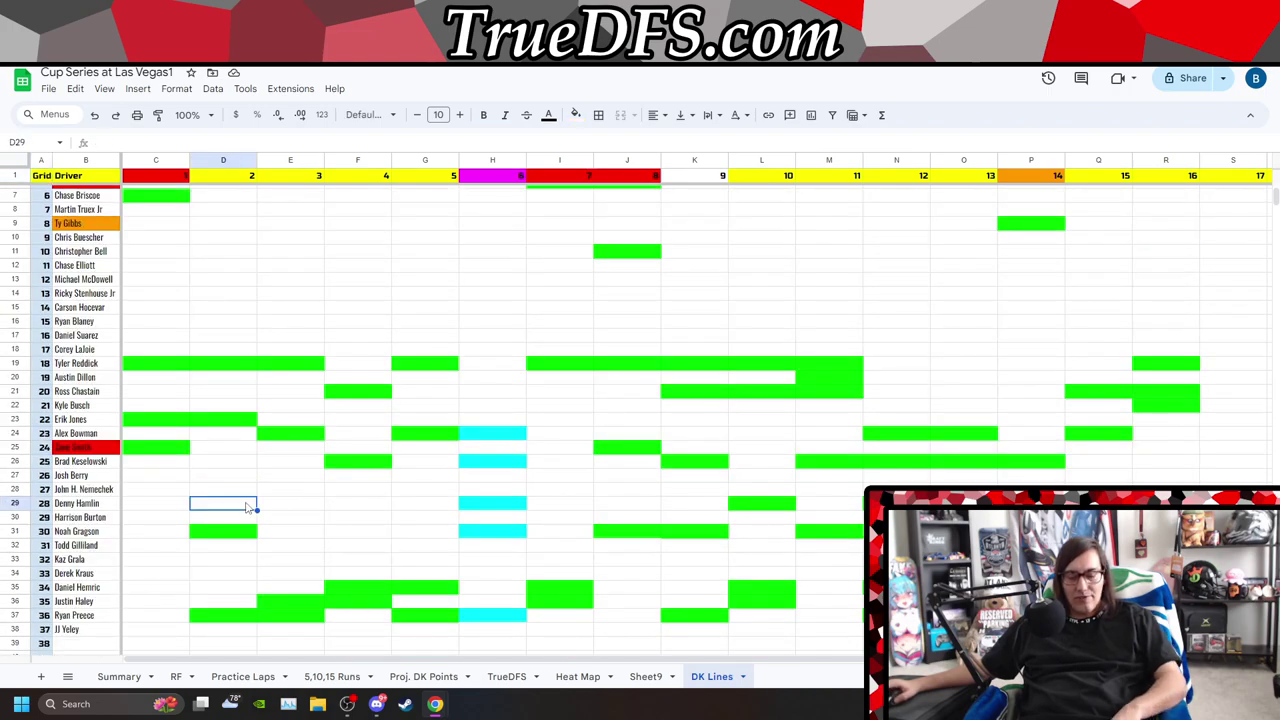
key("ctrl+f")
type("su")
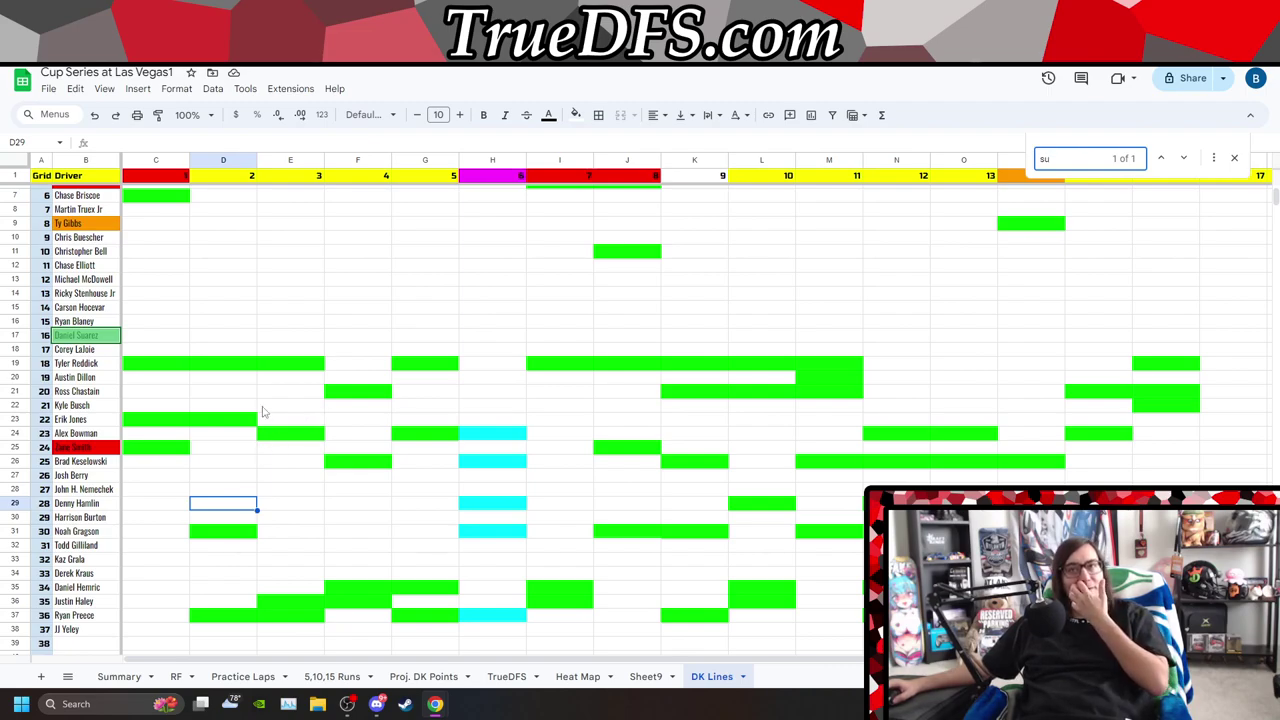
- Check Daniel Suarez's row in the Dover workbook's Grid and Driver sheet and return to the Kansas RF sheet
key("ctrl+Tab")
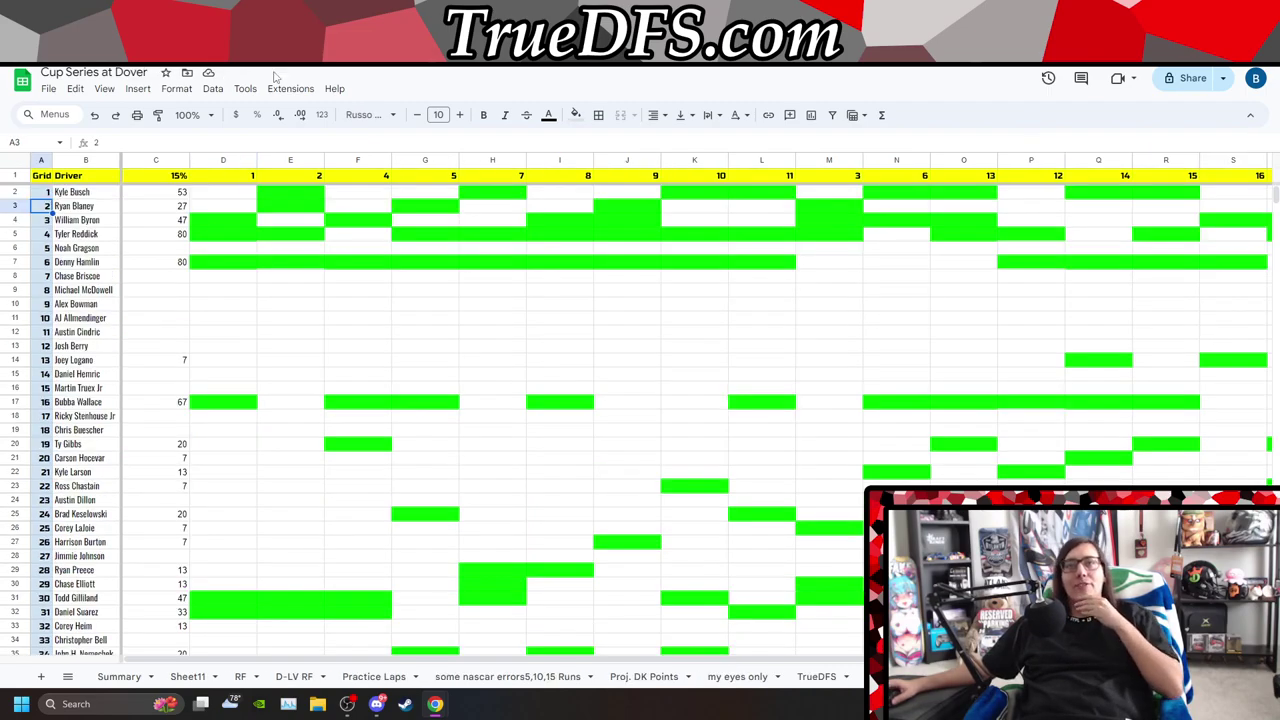
scroll(288, 349, "down", 2)
key("ctrl+Tab")
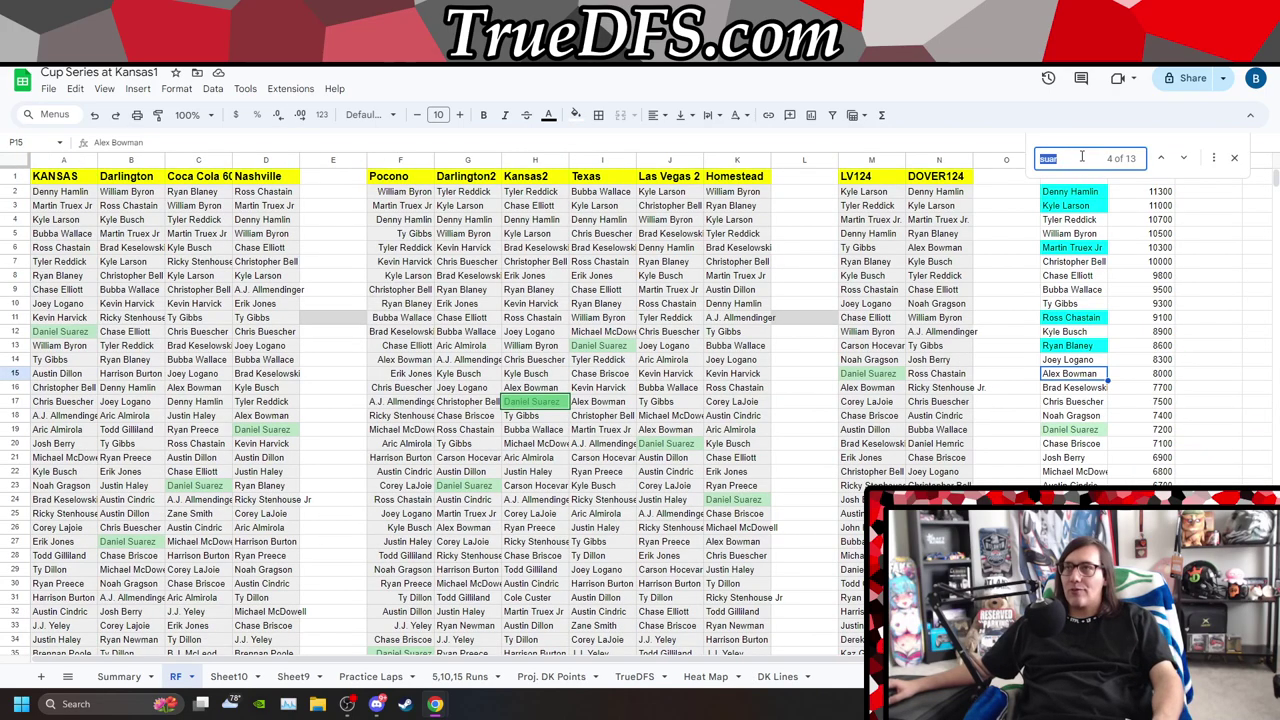
- Replace the RF sheet search with "bri" to locate Chase Briscoe in each race column
type("bri")
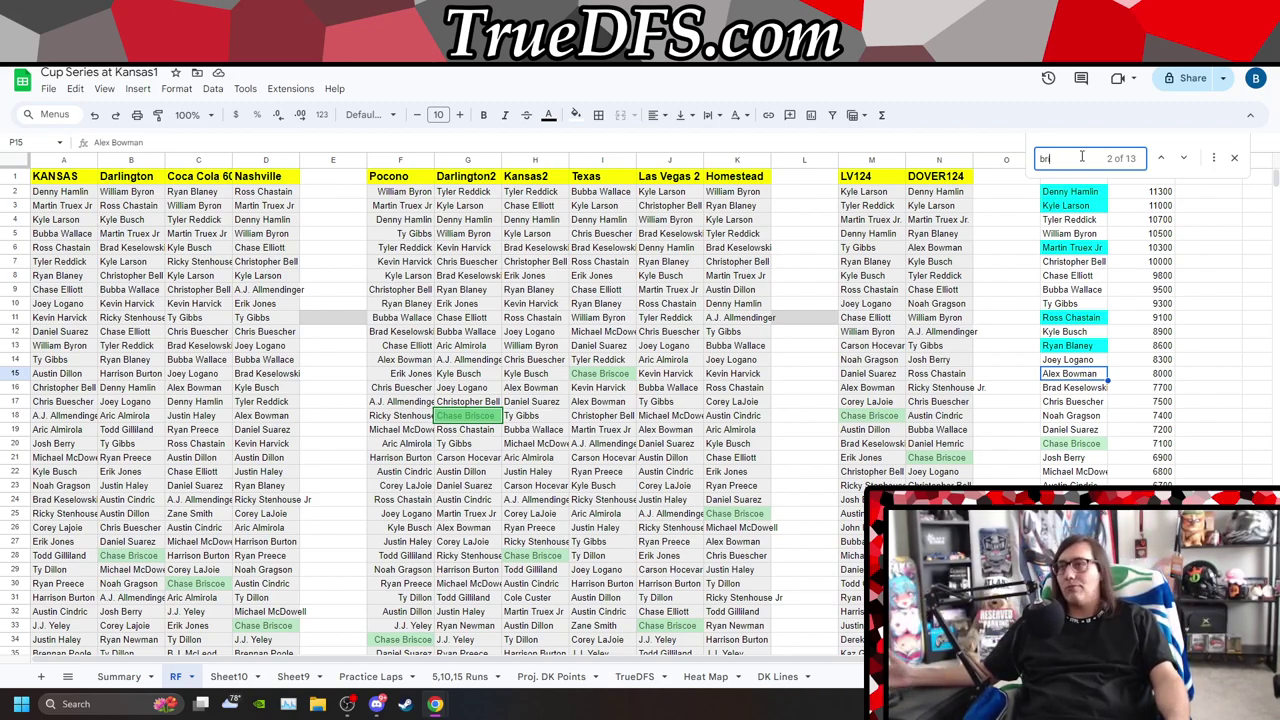
type("i")
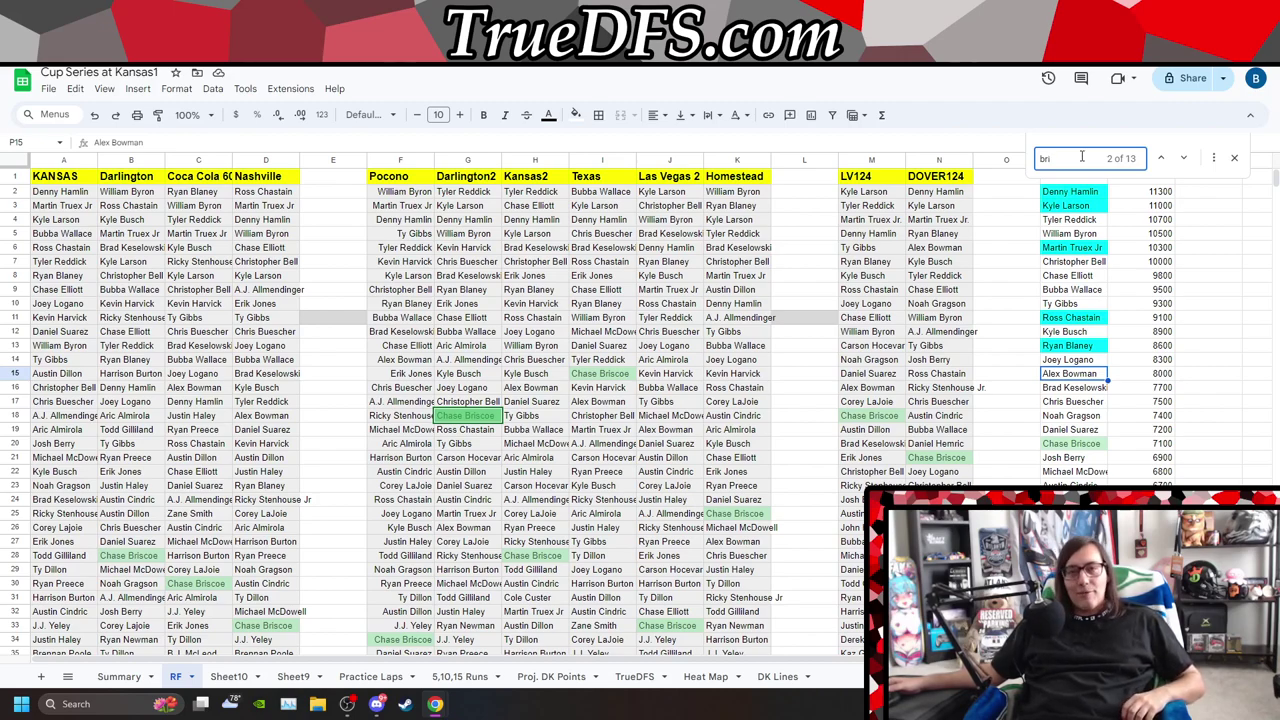
type("i")
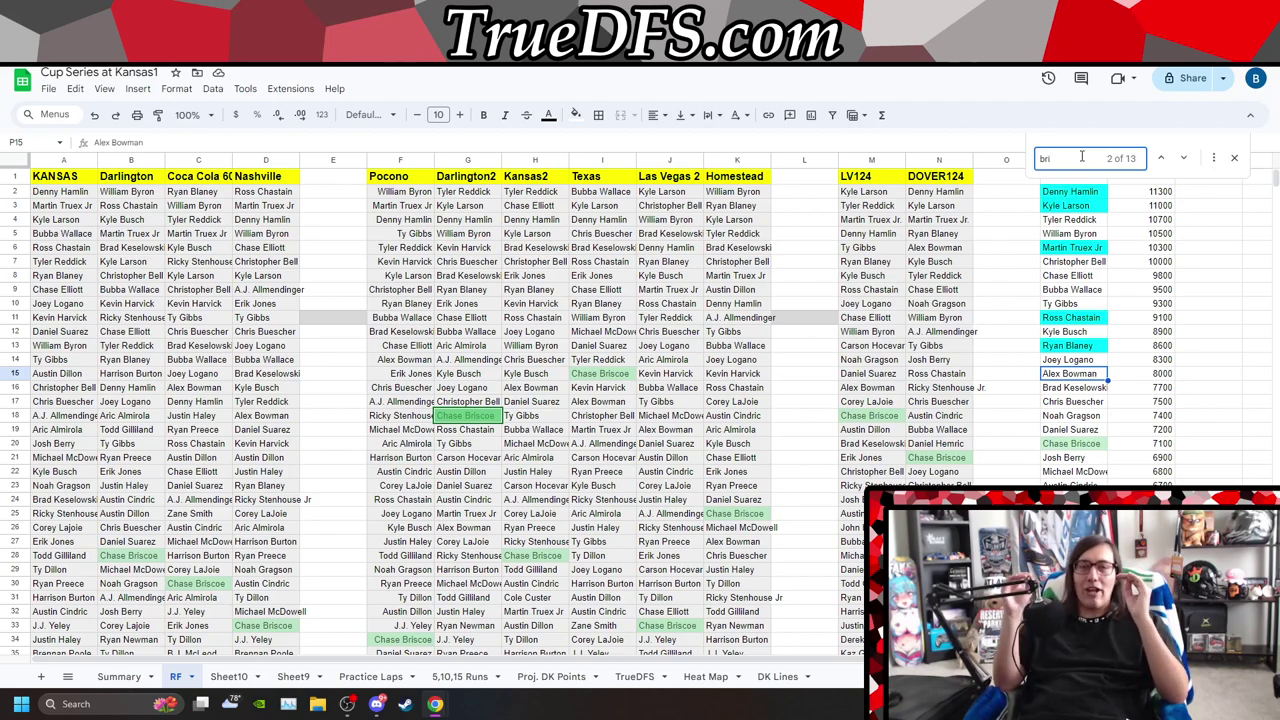
type("i")
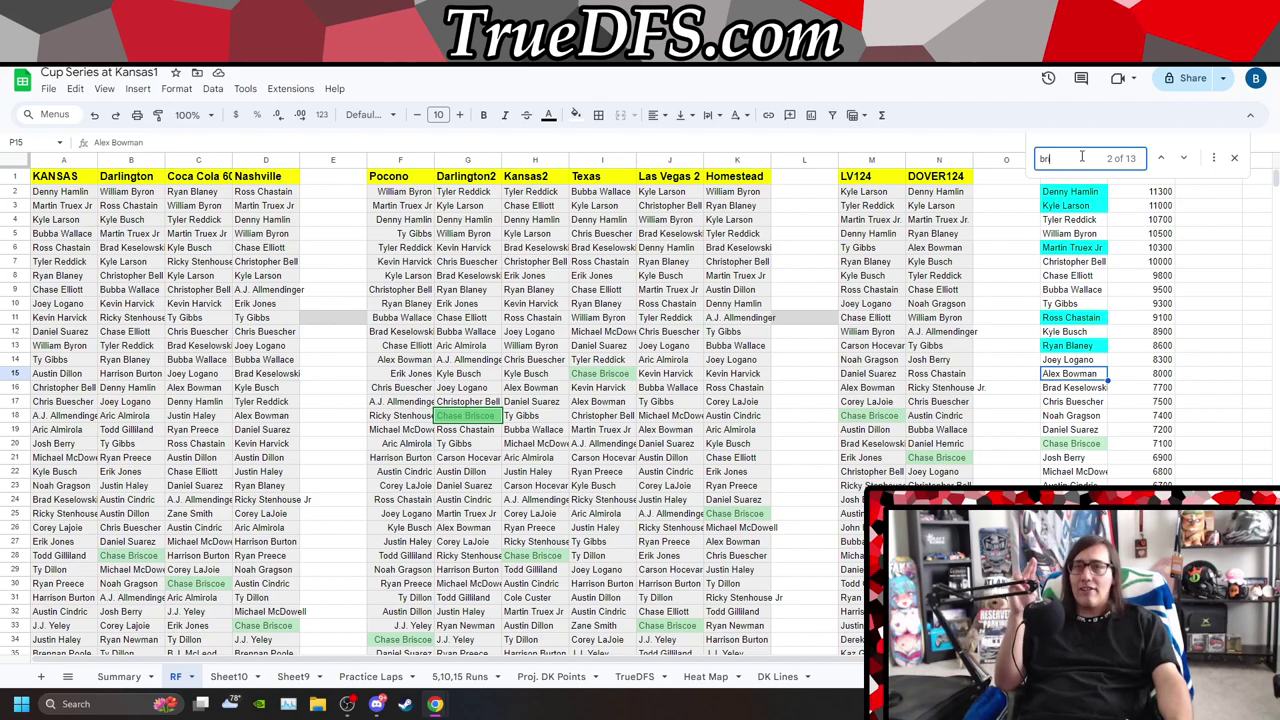
type("i")
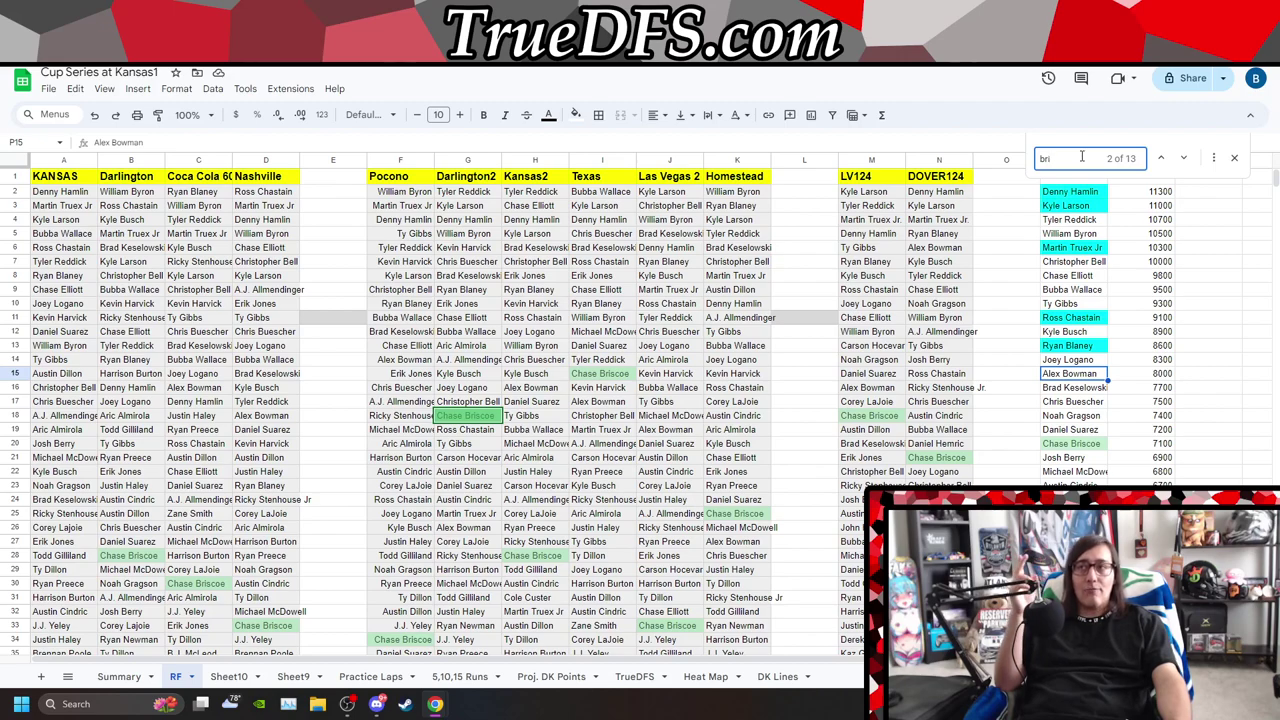
type("i")
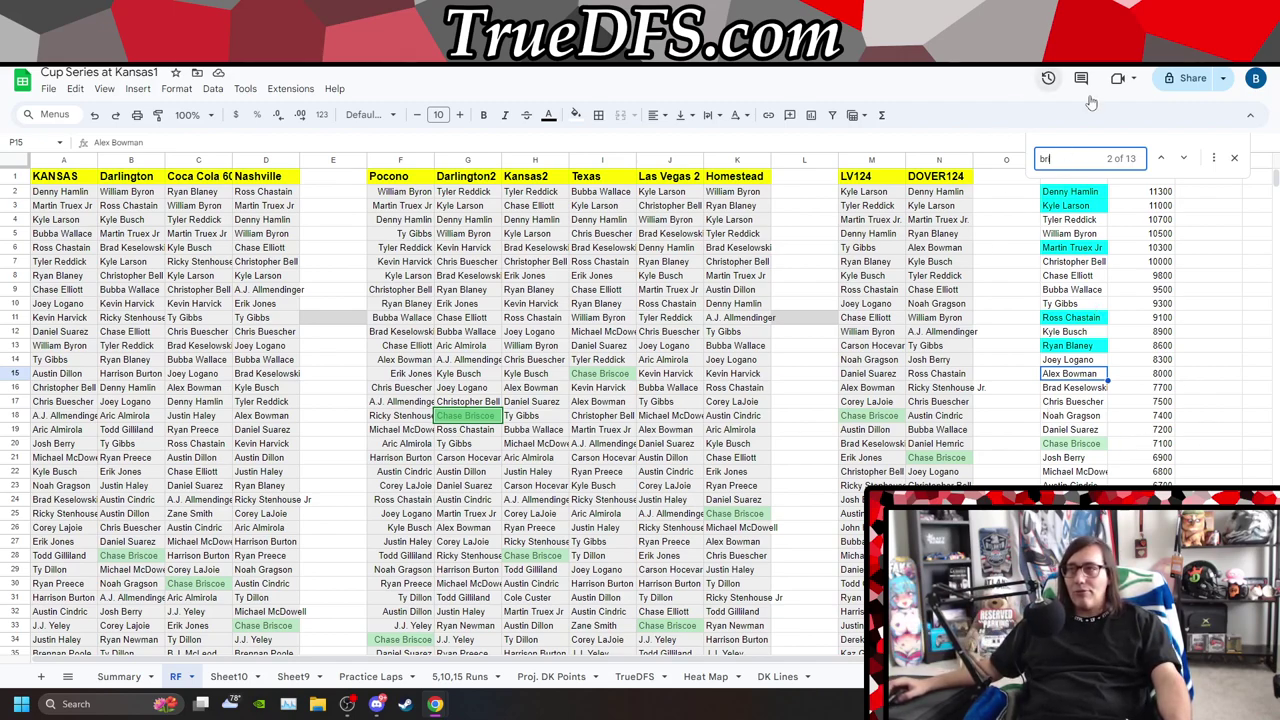
- Search the RF sheet for "berr" to review Josh Berry's placings, followed by "mic" for Michael McDowell's
key("BackSpace")
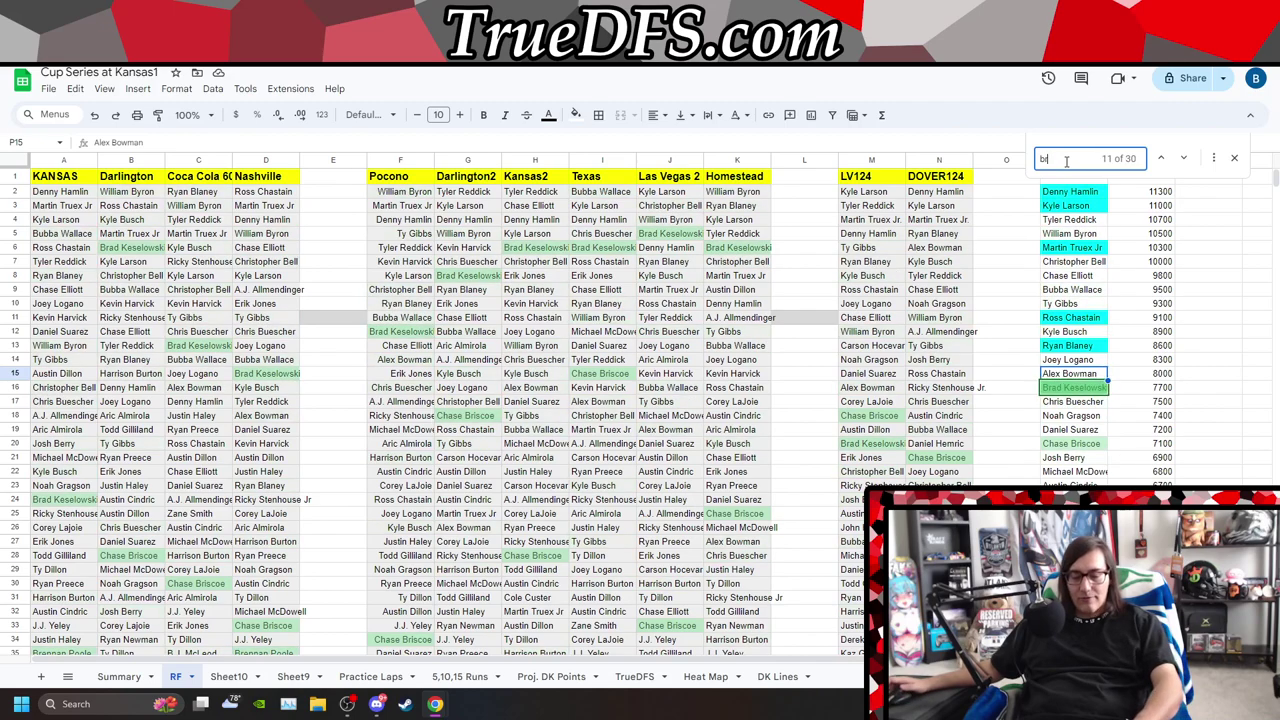
key("BackSpace")
type("err")
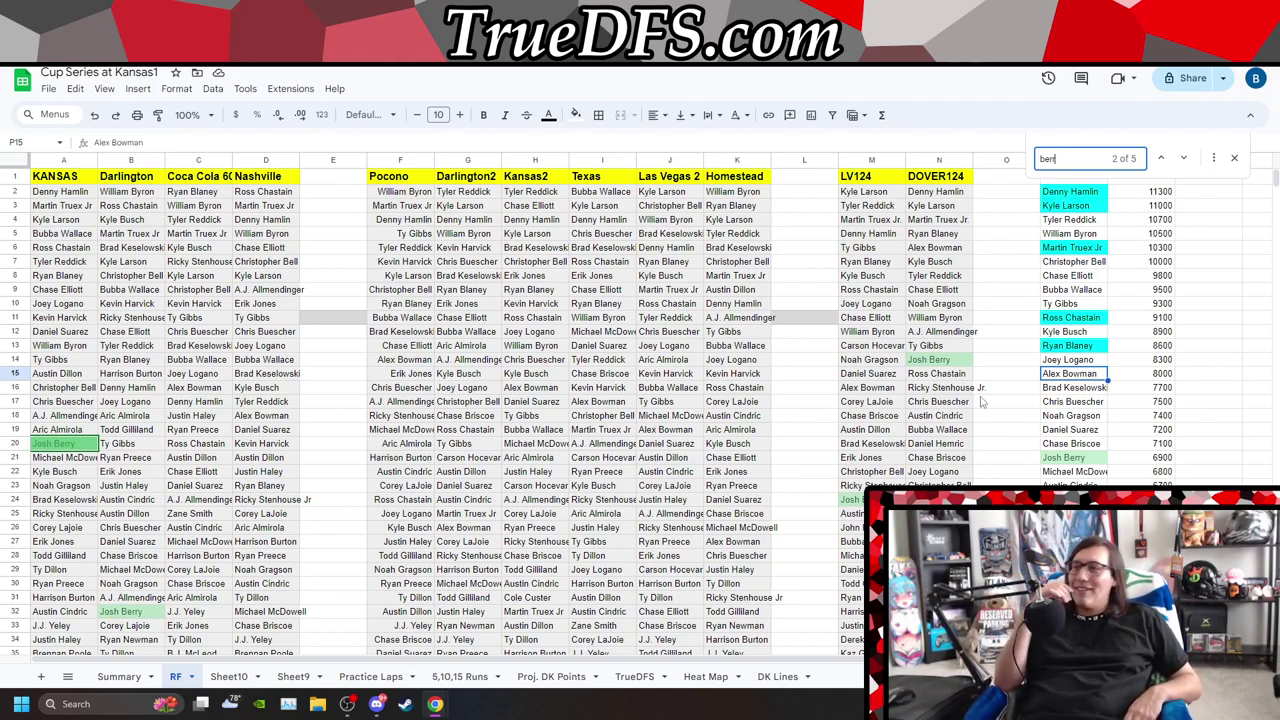
double_click(1077, 151)
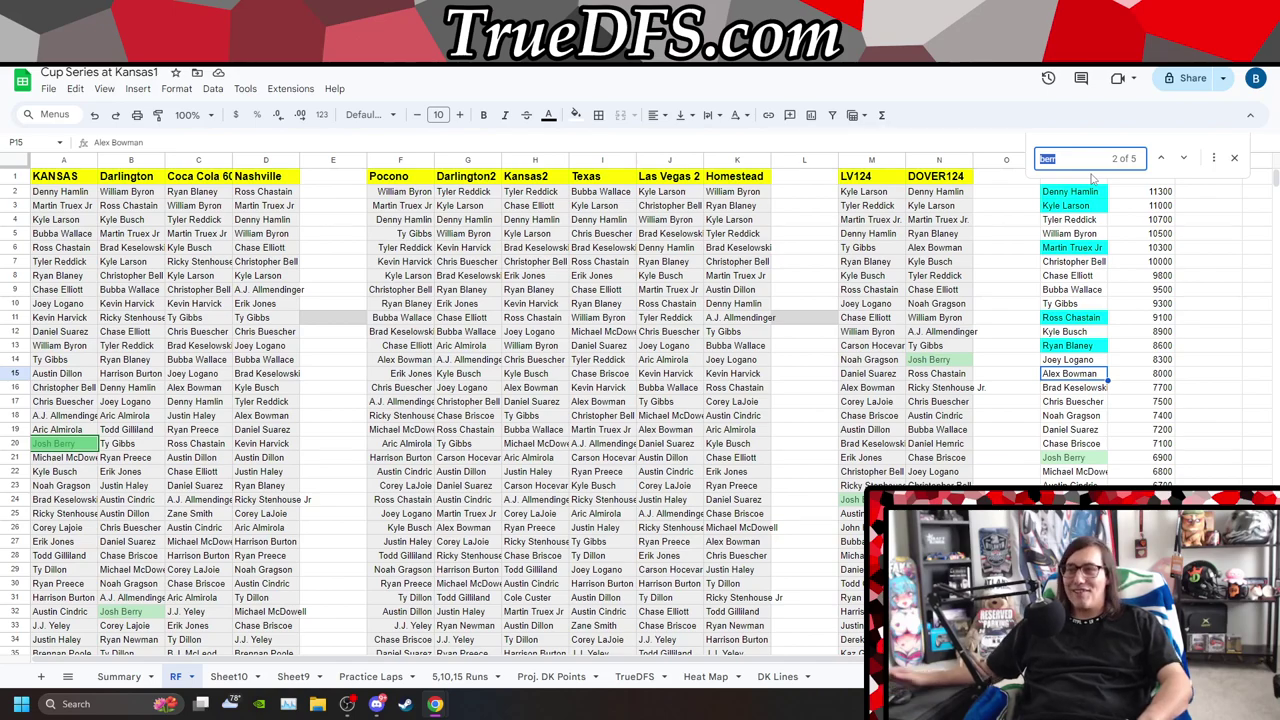
type("mic")
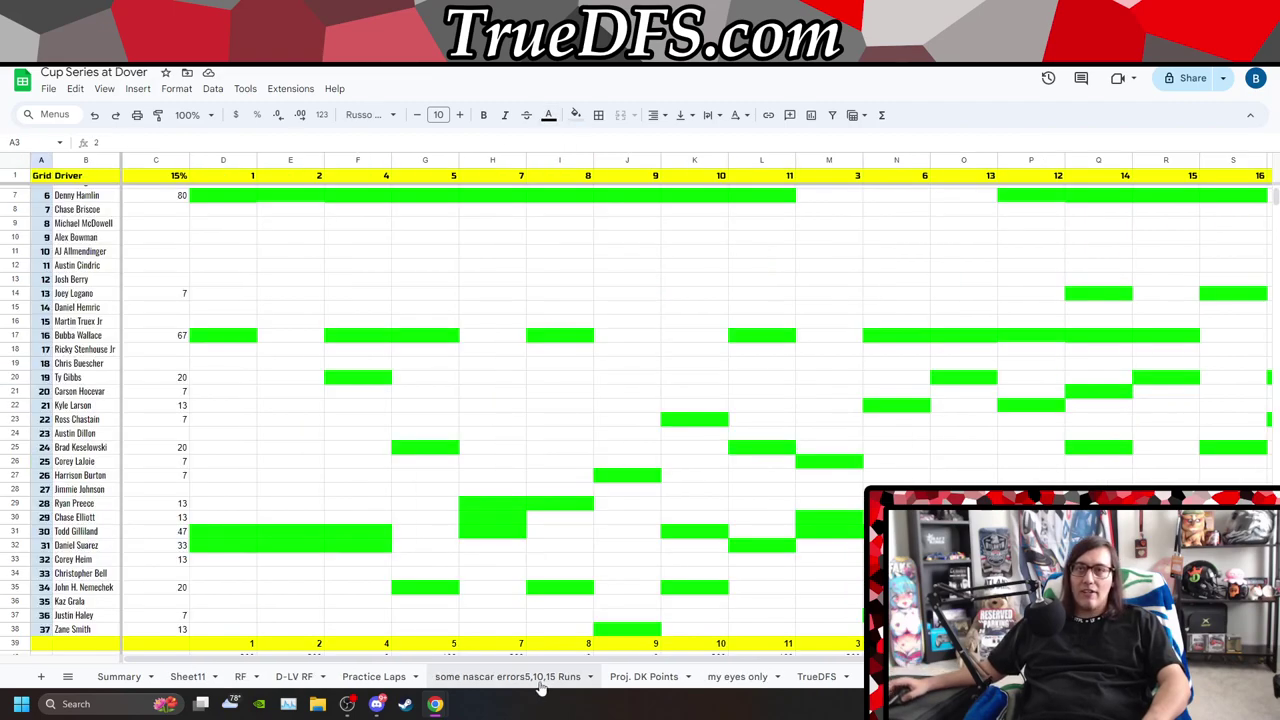
- Open the Dover workbook's "my eyes only" sheet and look over the driver salaries and values down to Harrison Burton's row
left_click(721, 684)
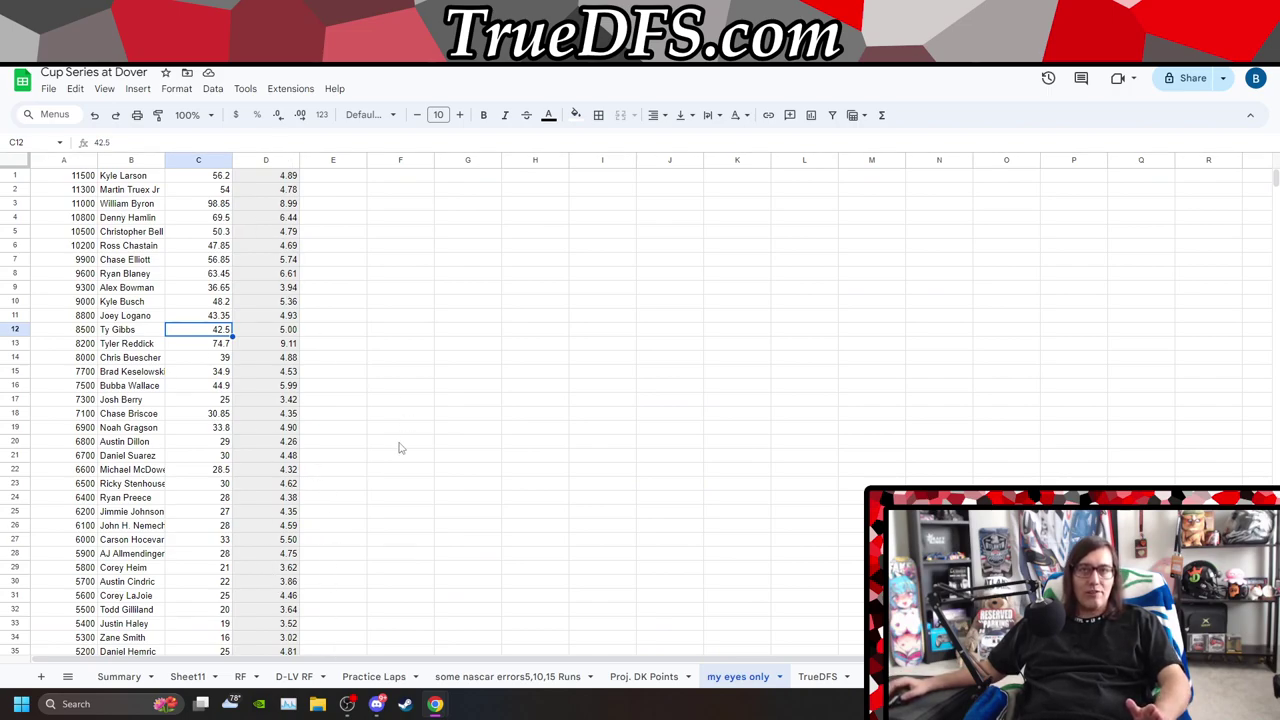
scroll(440, 520, "down", 3)
scroll(466, 583, "up", 2)
scroll(400, 520, "down", 3)
left_click(265, 465)
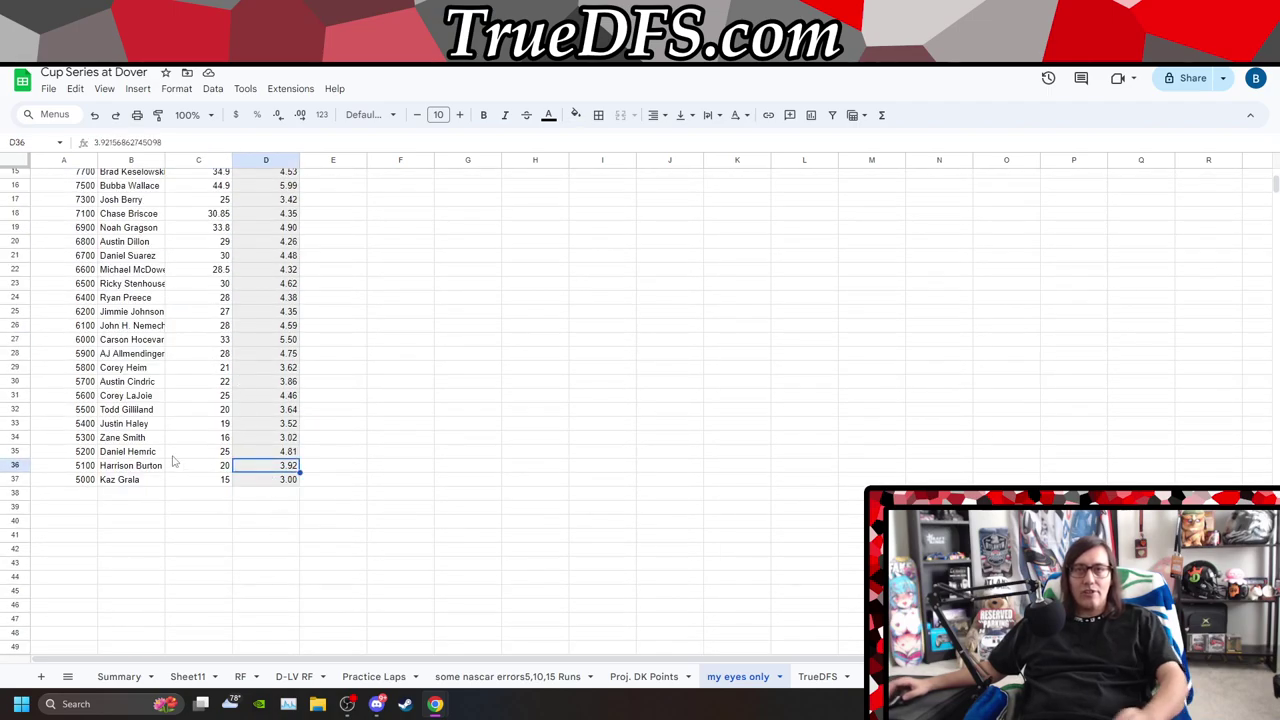
- Examine the column C figures of the low-salary drivers, working upward from Harrison Burton's row
key("Left")
key("Up")
key("Up")
key("Up")
key("Up")
key("Up")
key("Up")
key("Up")
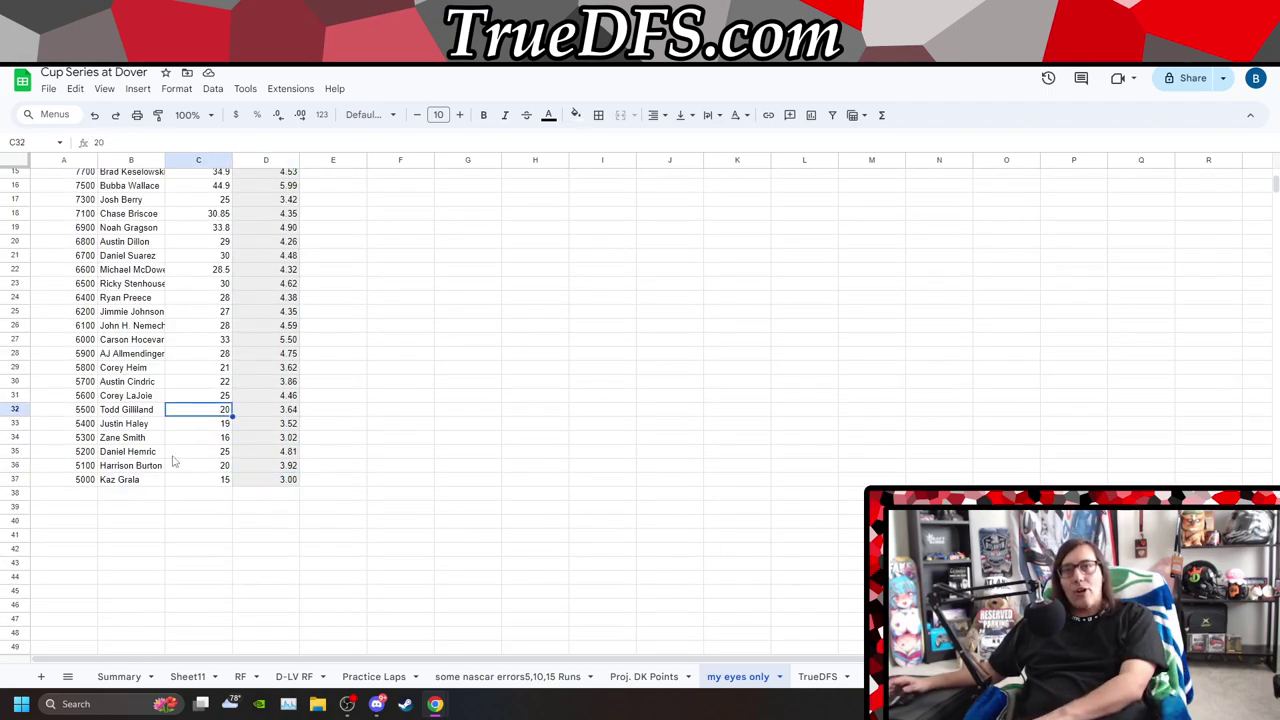
- Examine the column D value figures of the low-salary drivers around Corey Heim's and Austin Cindric's rows
key("Up")
key("Up")
key("Right")
key("Down")
key("Down")
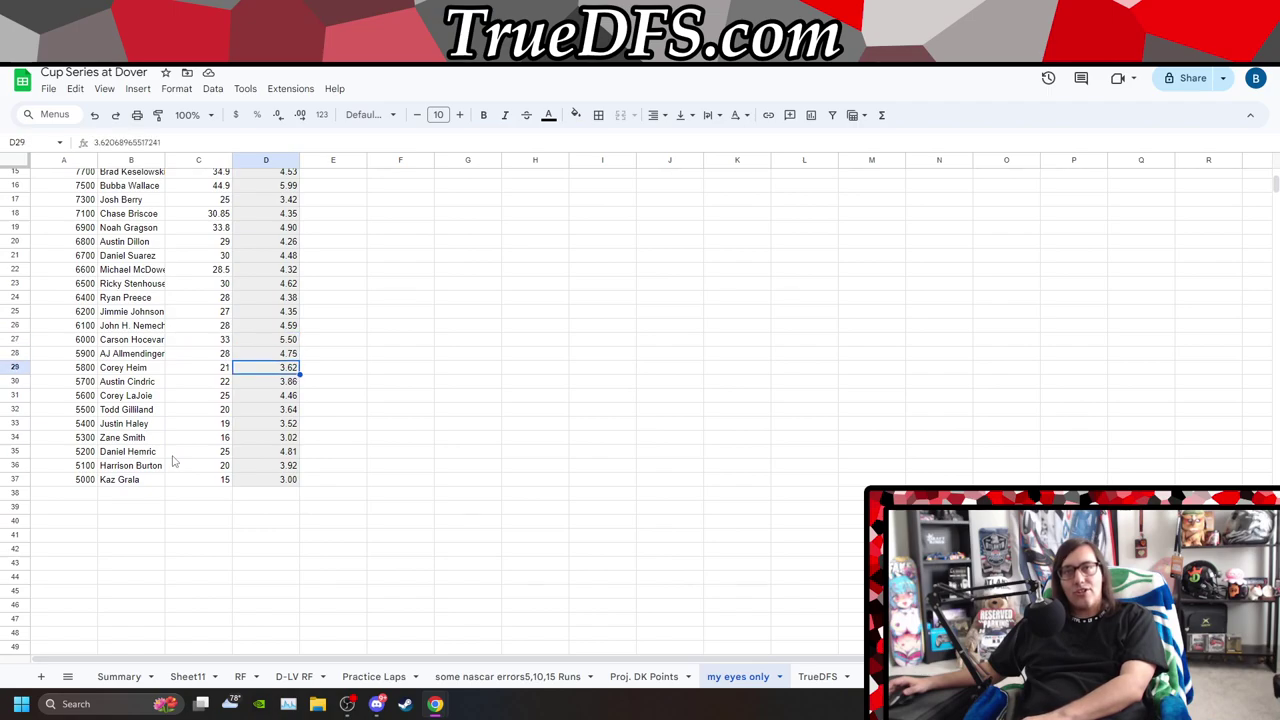
key("Up")
key("Up")
key("Up")
key("Down")
key("Down")
key("Down")
key("Down")
key("Down")
key("Down")
key("Down")
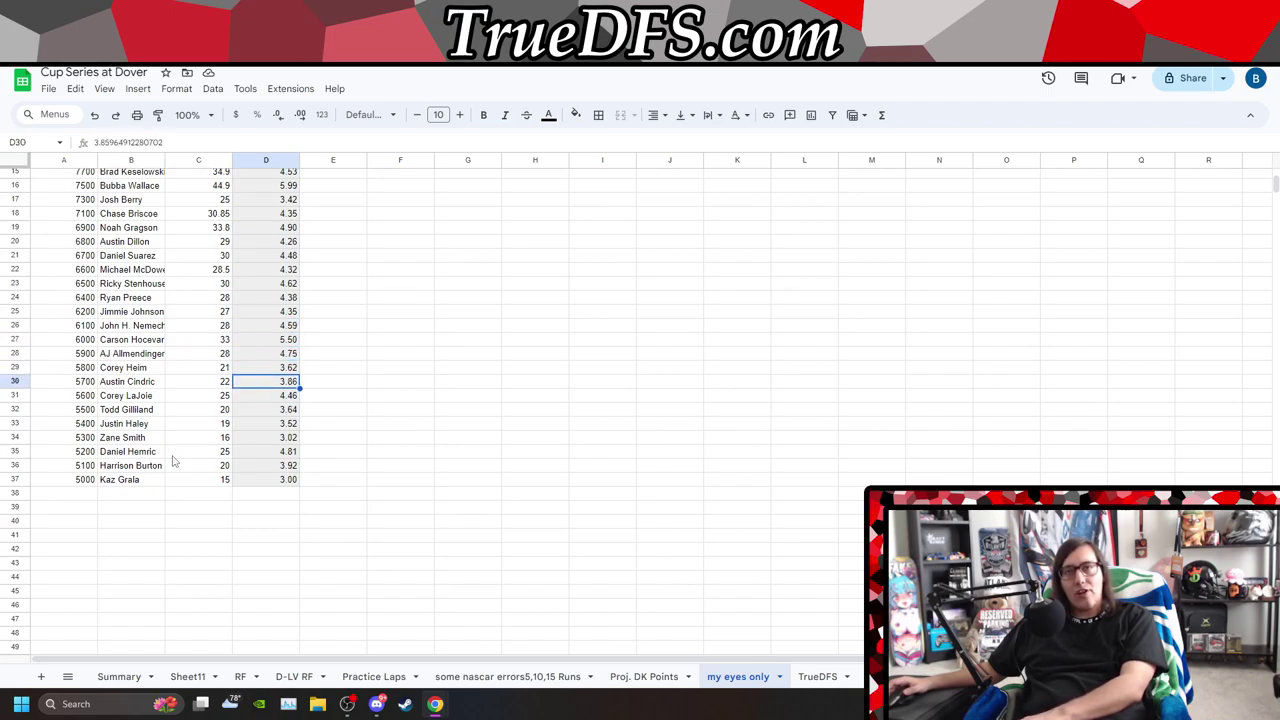
- Compare the column D values upward through the mid-salary drivers to Michael McDowell's row and check his salary
key("Up")
key("Up")
key("Up")
key("Up")
key("Up")
key("Up")
key("Up")
key("Up")
key("Up")
key("Up")
key("Up")
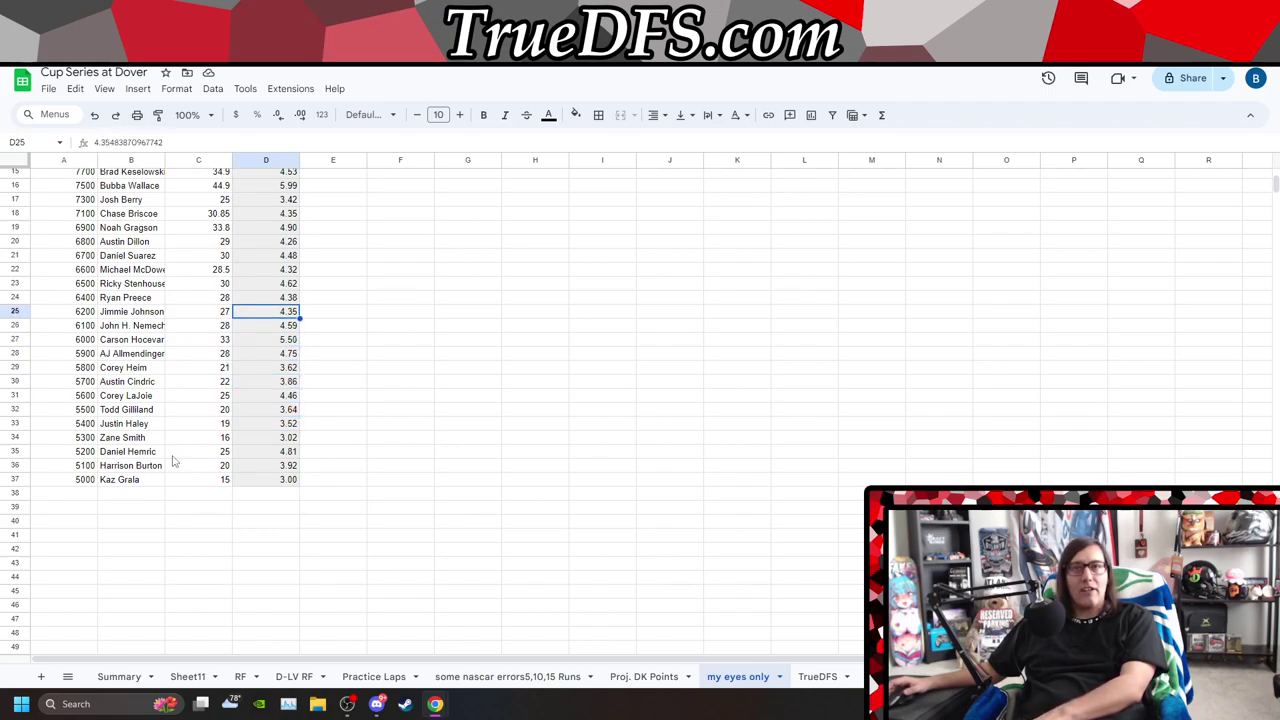
key("Up")
key("Left")
key("Down")
key("Right")
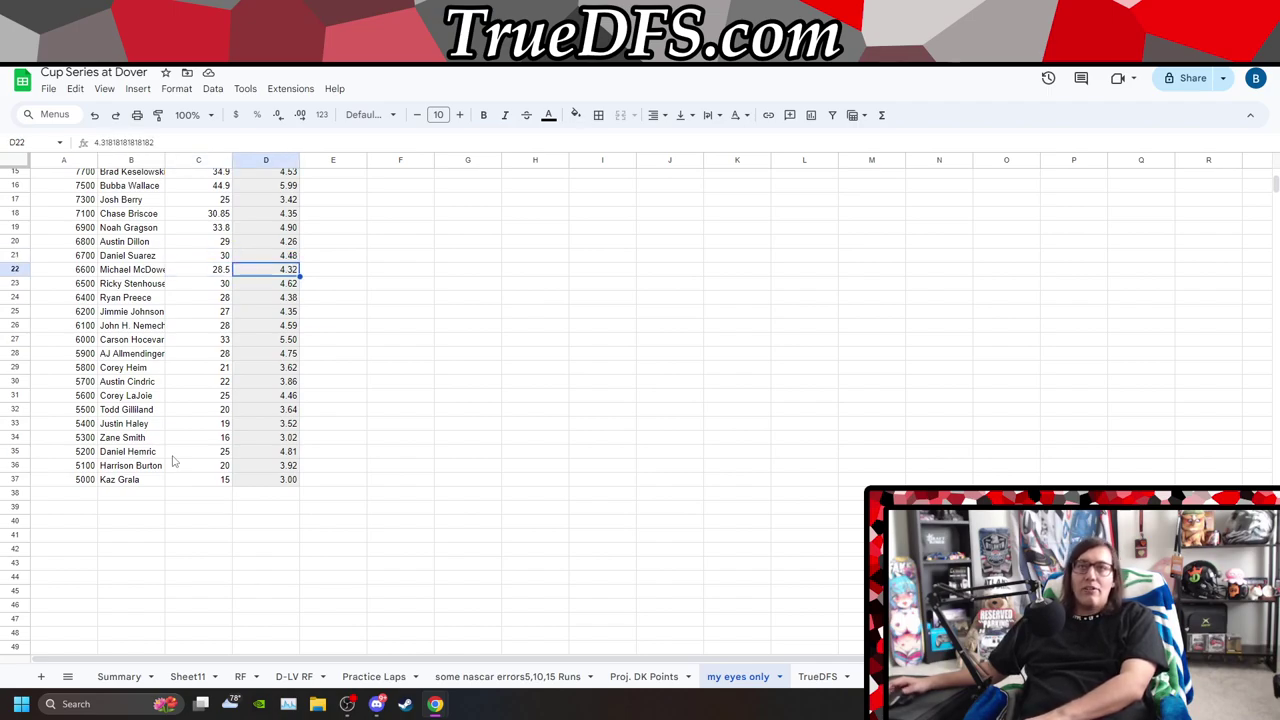
key("Left")
key("Left")
key("Left")
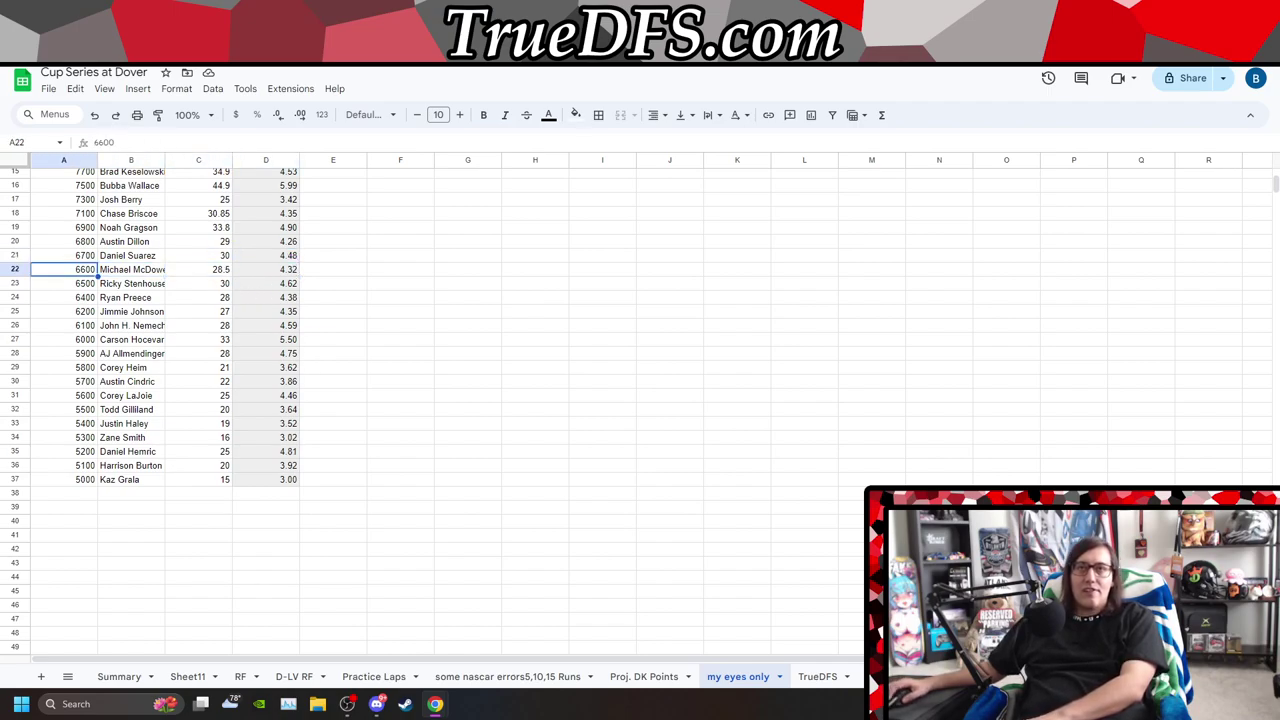
- Switch to the Kansas workbook's RF sheet and search for "jimm", followed by "john h", to review Jimmie Johnson's and John H. Nemechek's placings
key("ctrl+Tab")
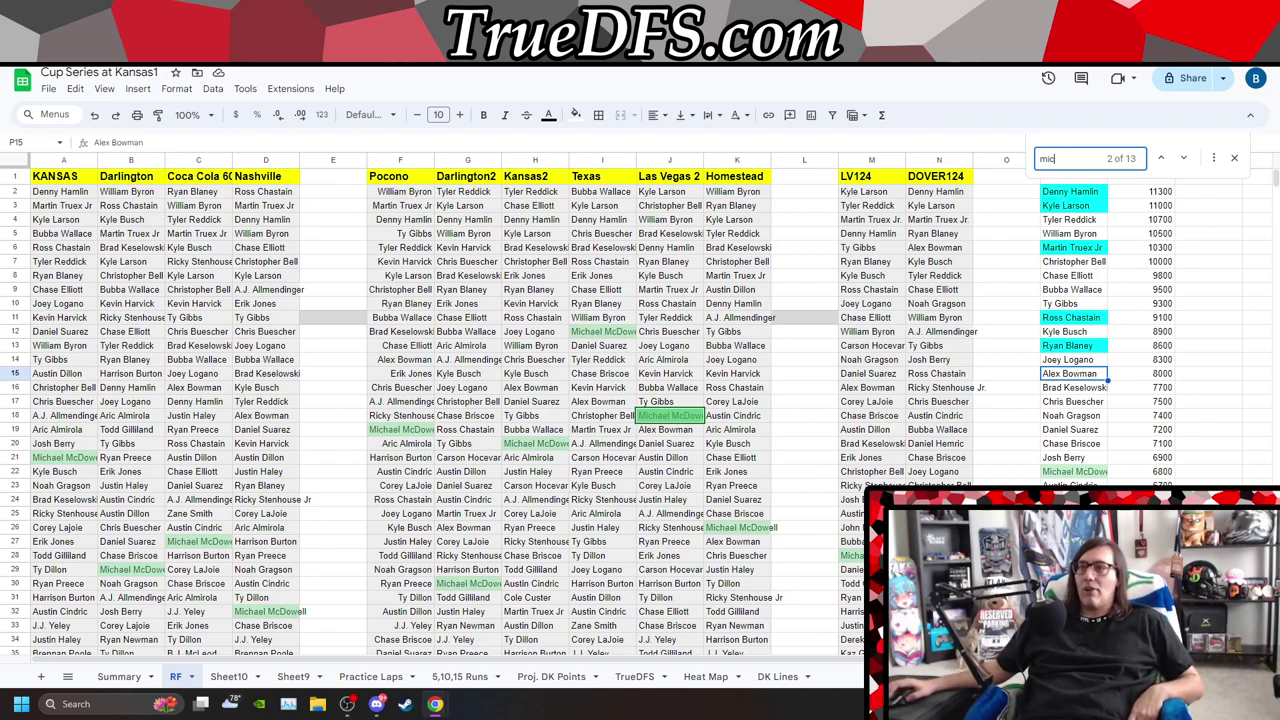
double_click(1059, 159)
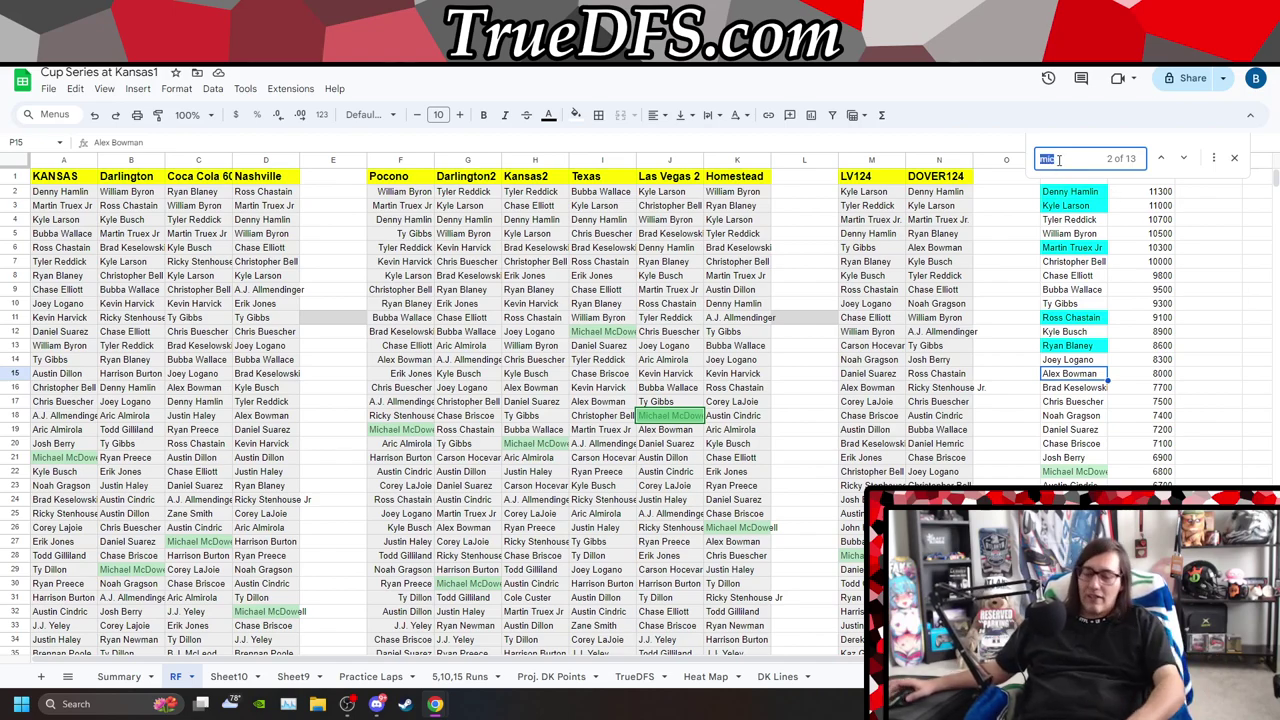
type("jimm")
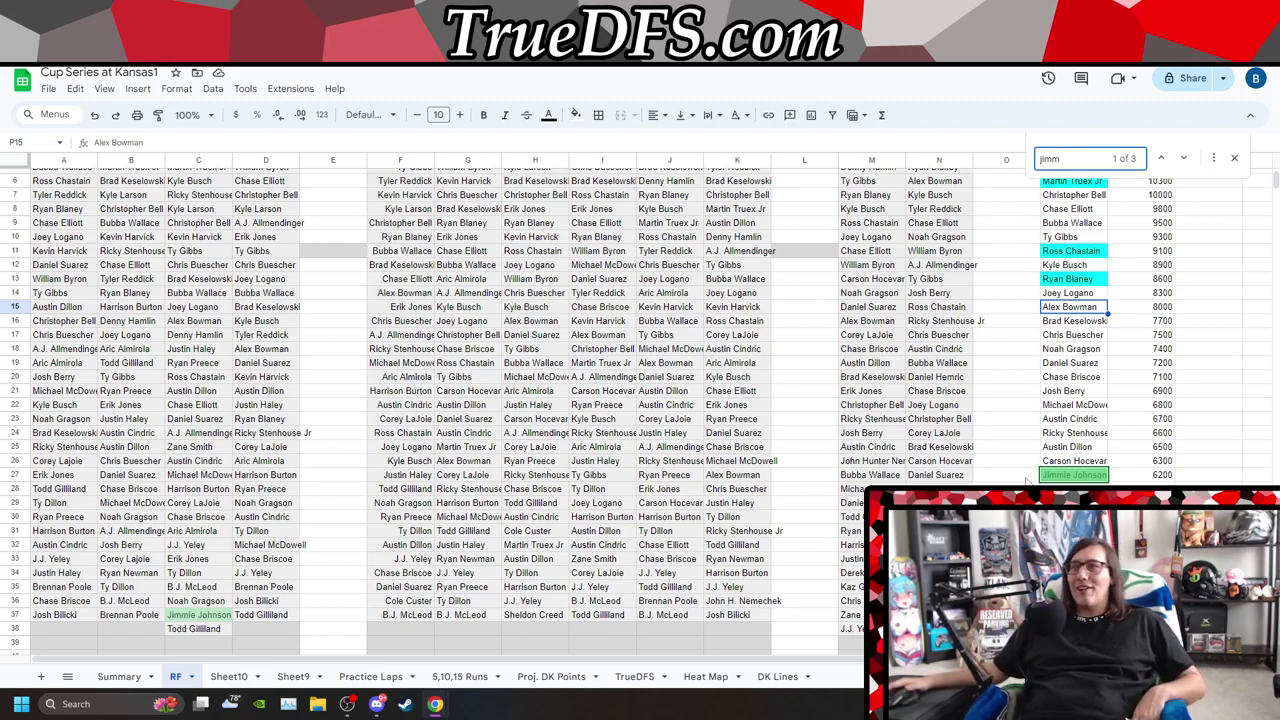
double_click(1071, 172)
type("john")
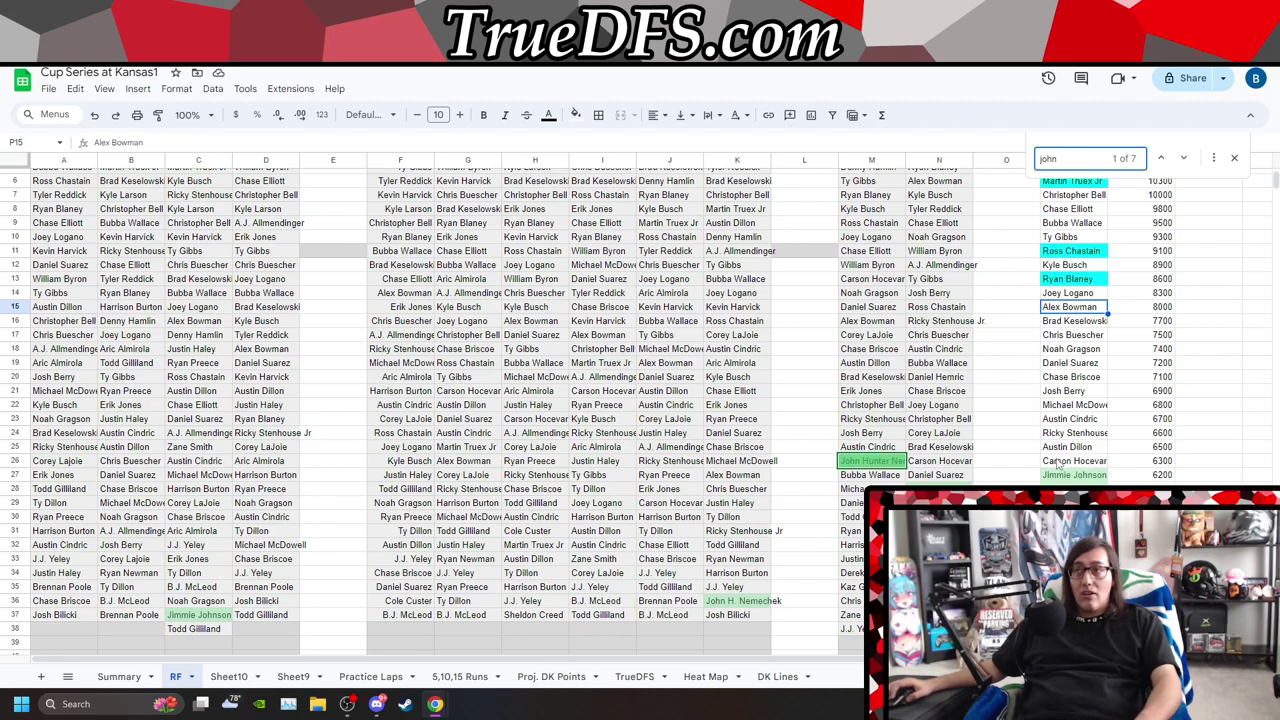
type(" h")
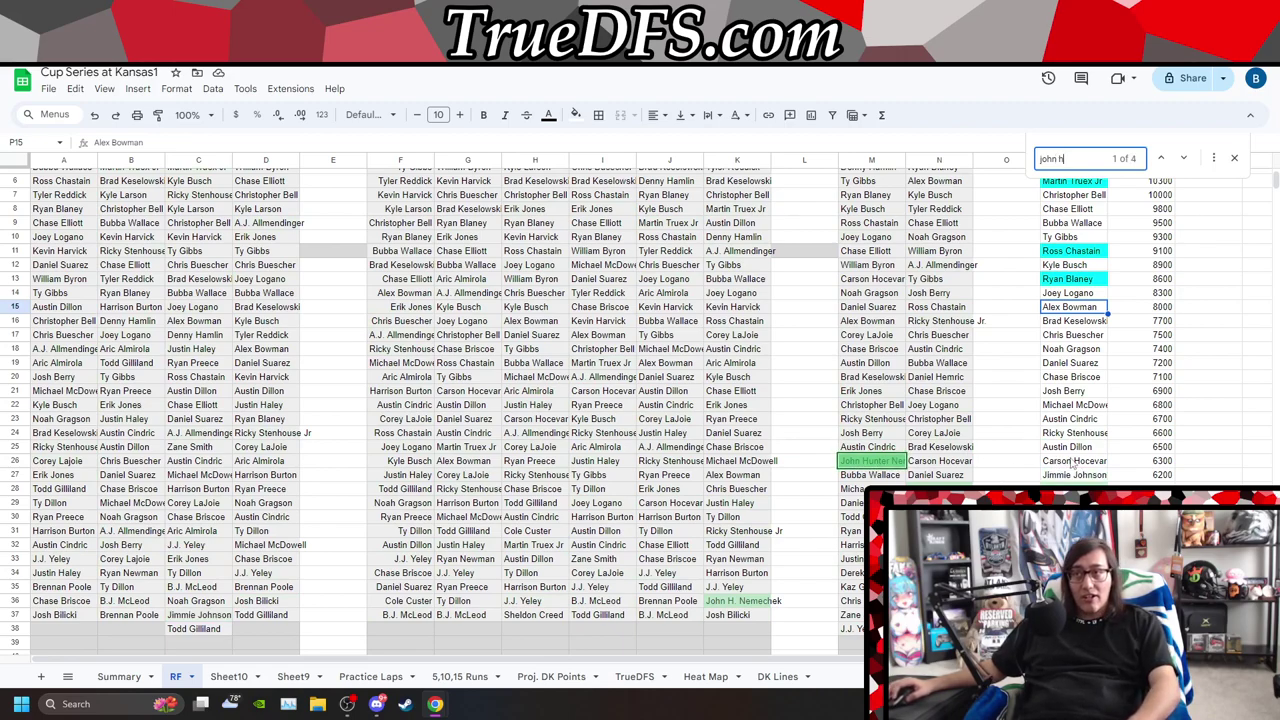
- Search the RF sheet for "grag" to review Noah Gragson's placings, followed by "cor" for the drivers named Corey
triple_click(1071, 158)
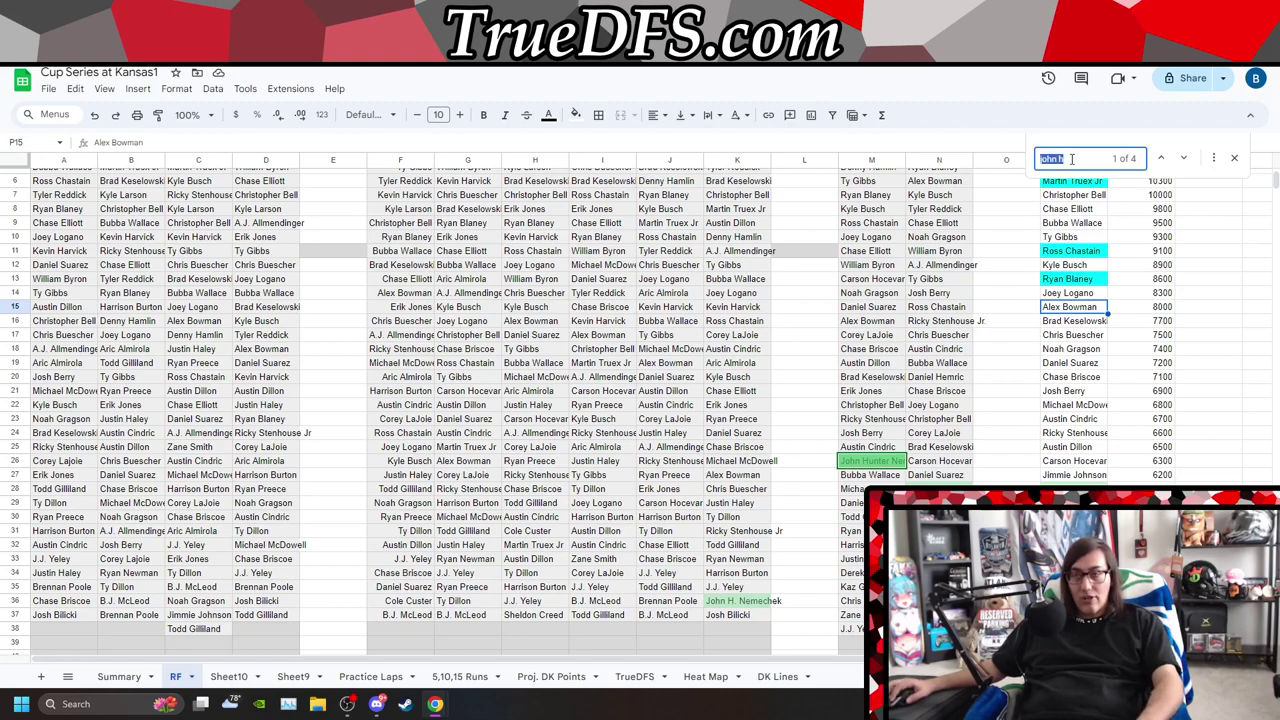
type("grag")
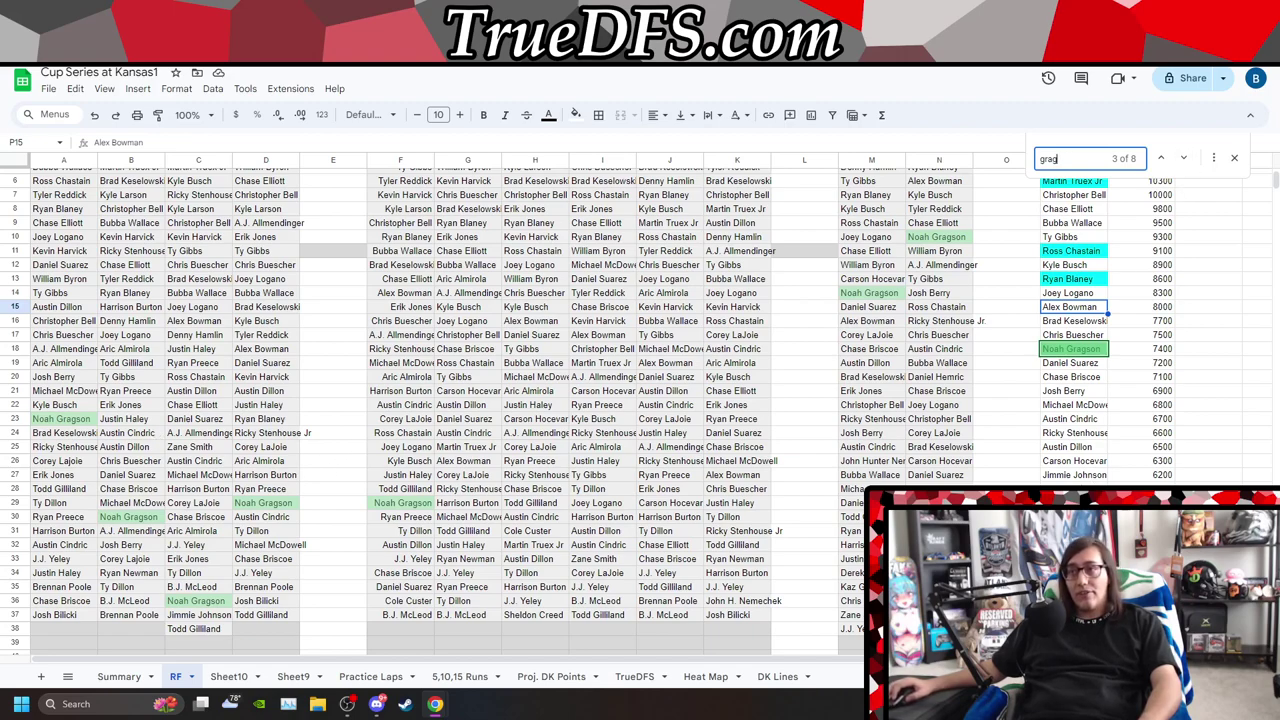
double_click(1058, 159)
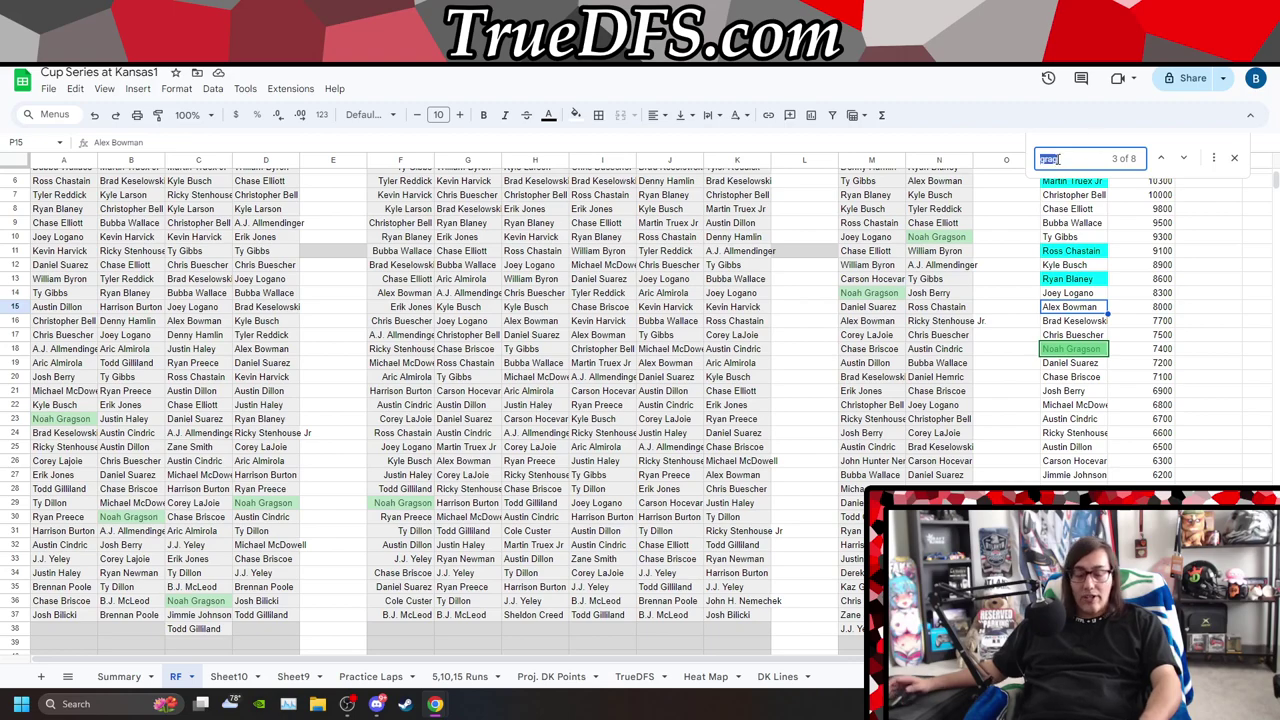
type("cor")
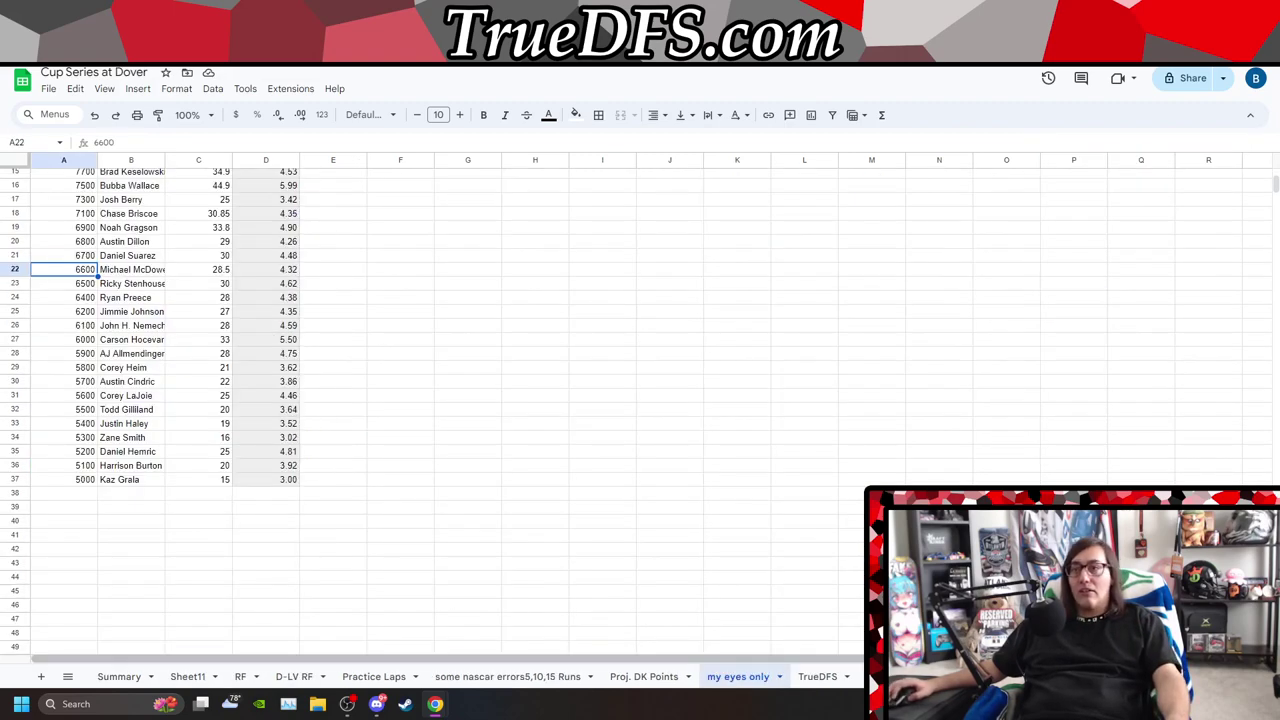
- Open the Dover workbook's TrueDFS sheet and trace Corey Heim's row across the green-marked columns, comparing it with the other drivers
left_click(817, 676)
scroll(196, 444, "down", 2)
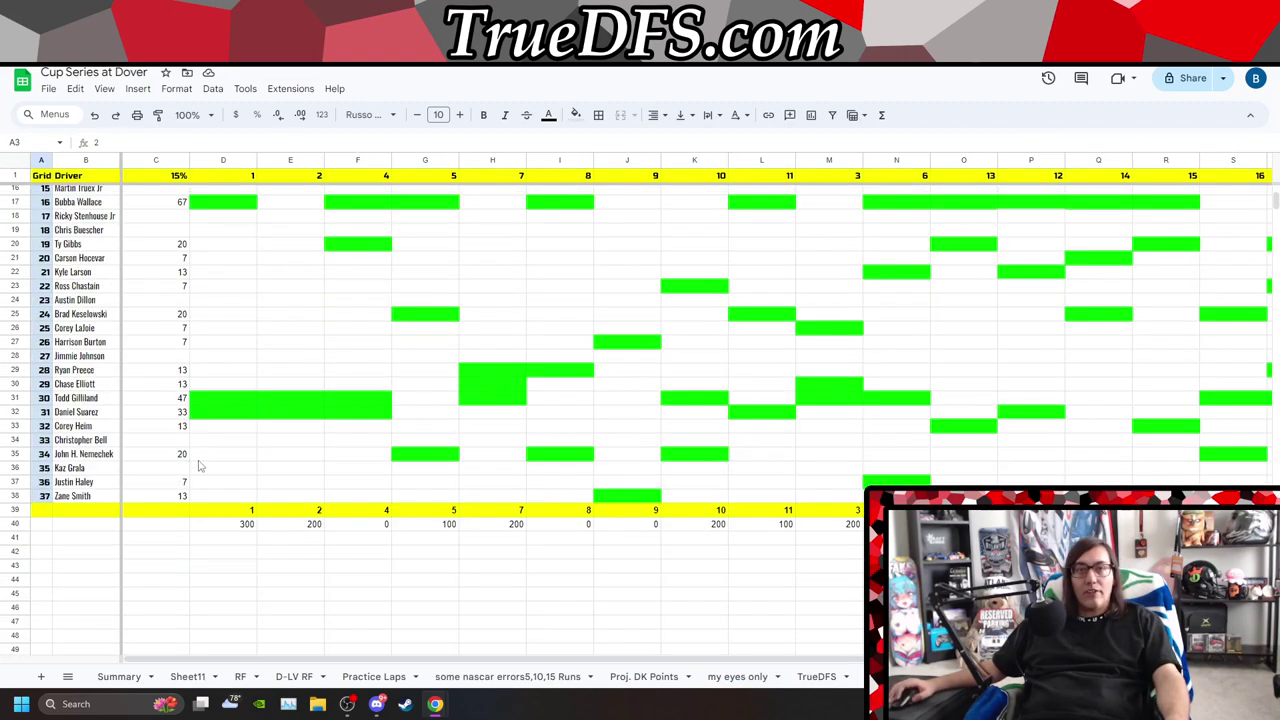
left_click(228, 430)
key("Right")
key("Right")
key("Right")
key("Right")
key("Right")
key("Right")
key("Right")
key("Right")
key("Right")
key("Right")
key("Right")
key("Right")
key("Right")
key("Right")
key("Right")
key("Right")
key("Right")
key("Right")
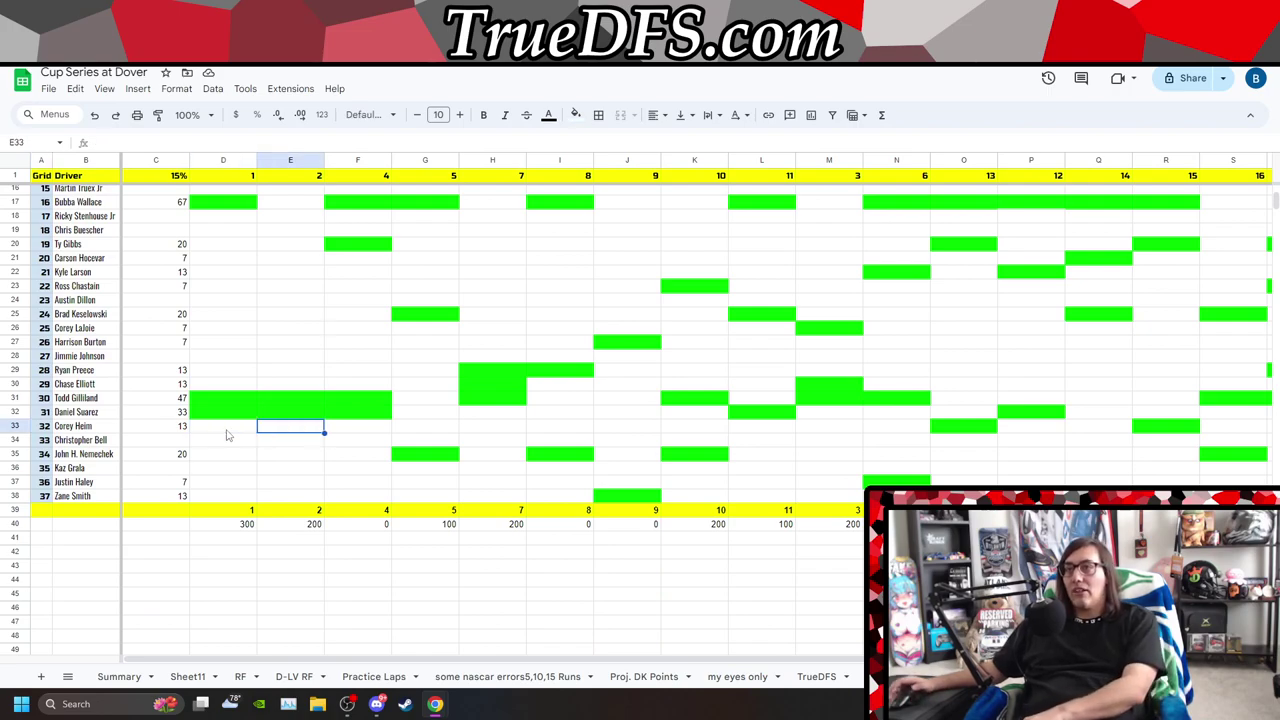
key("Left")
key("Left")
key("Left")
key("Left")
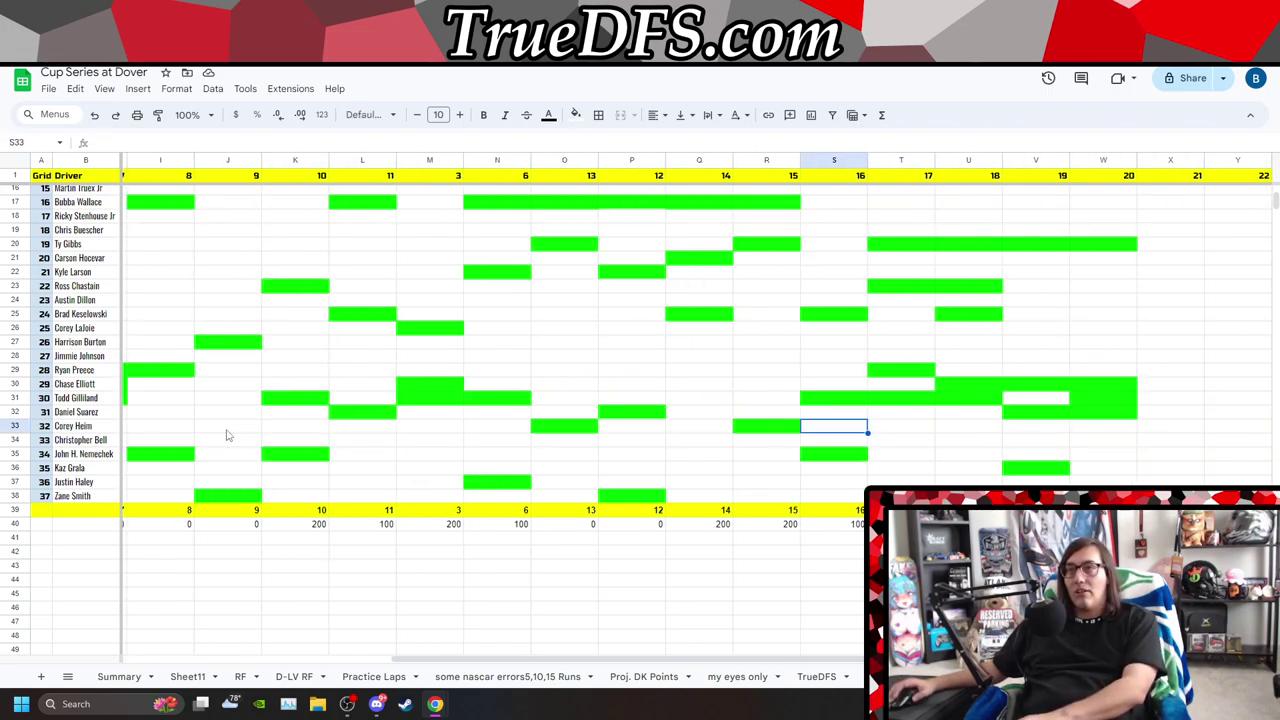
scroll(228, 435, "up", 5)
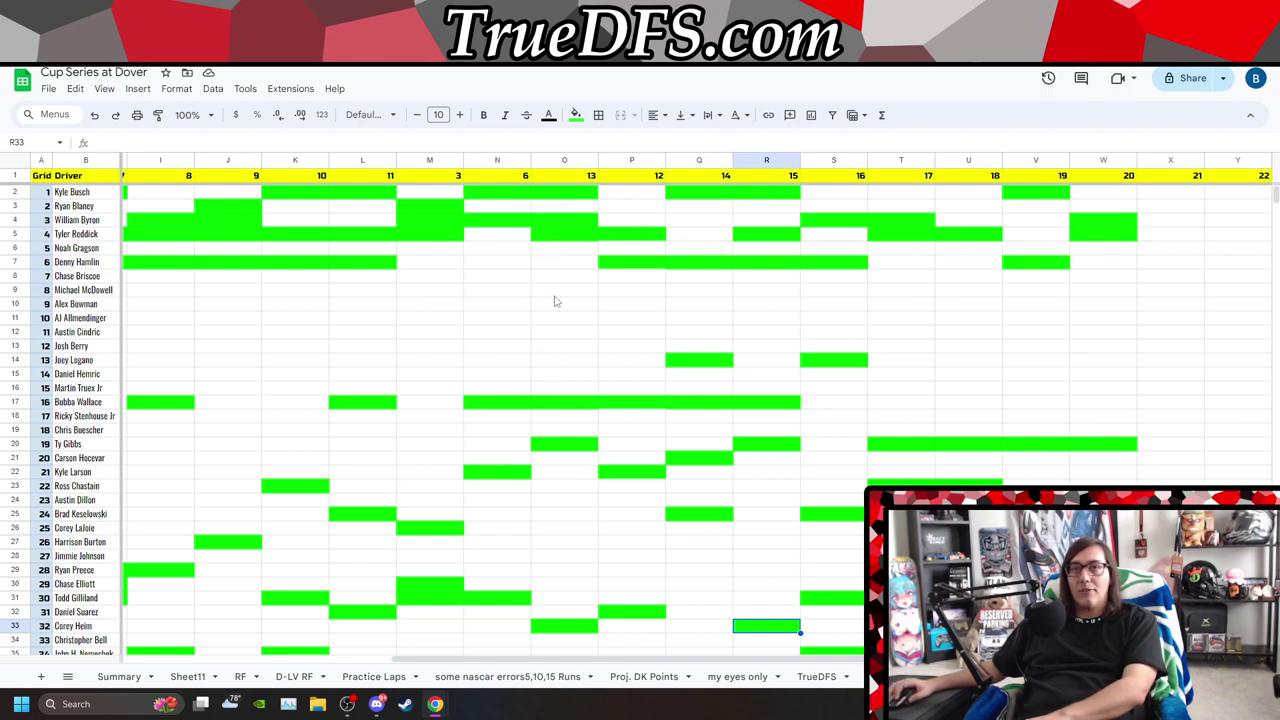
scroll(707, 600, "down", 3)
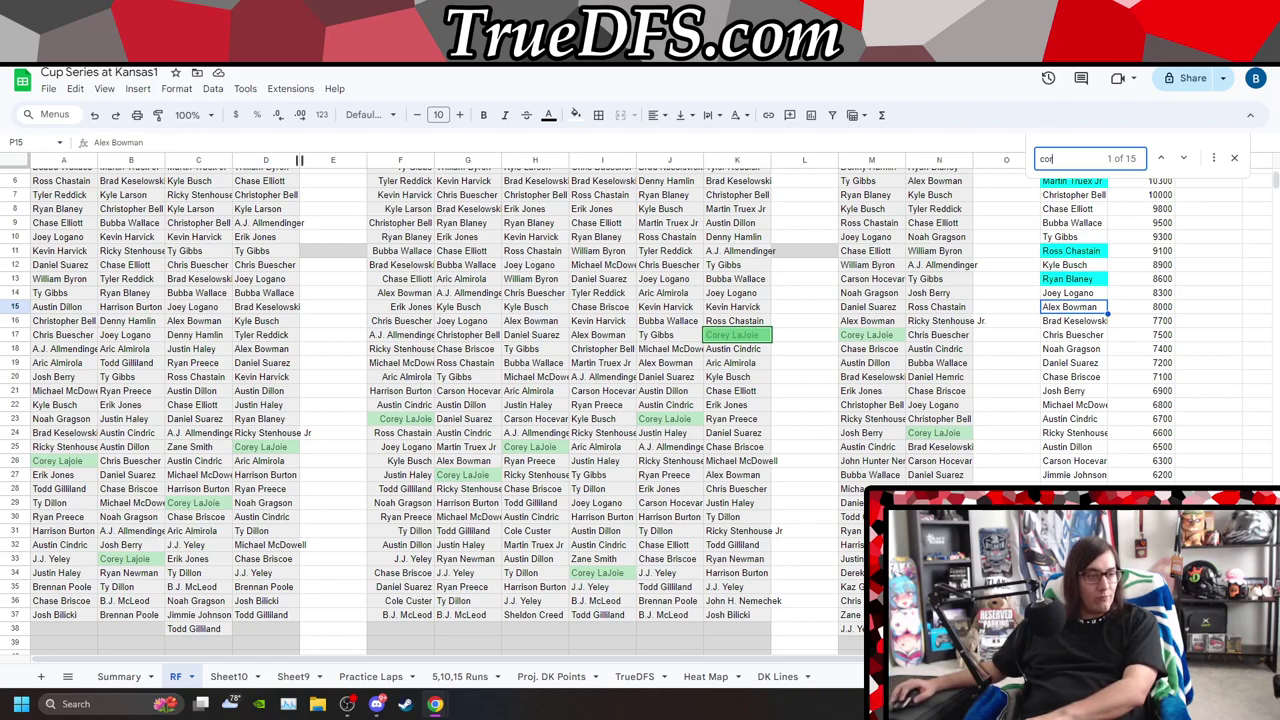
- Return to the Kansas RF sheet and check the cheapest drivers in the salary list, including Harrison Burton and Riley Herbst
left_click(299, 160)
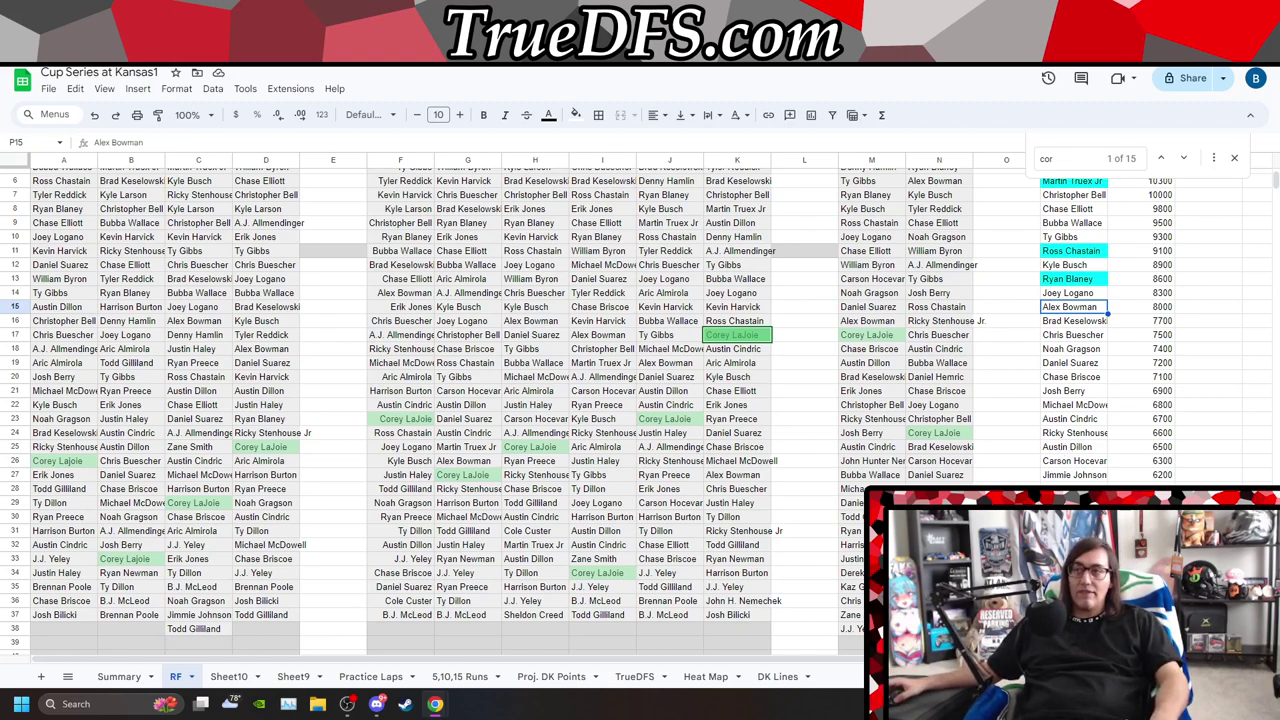
left_click(1140, 516)
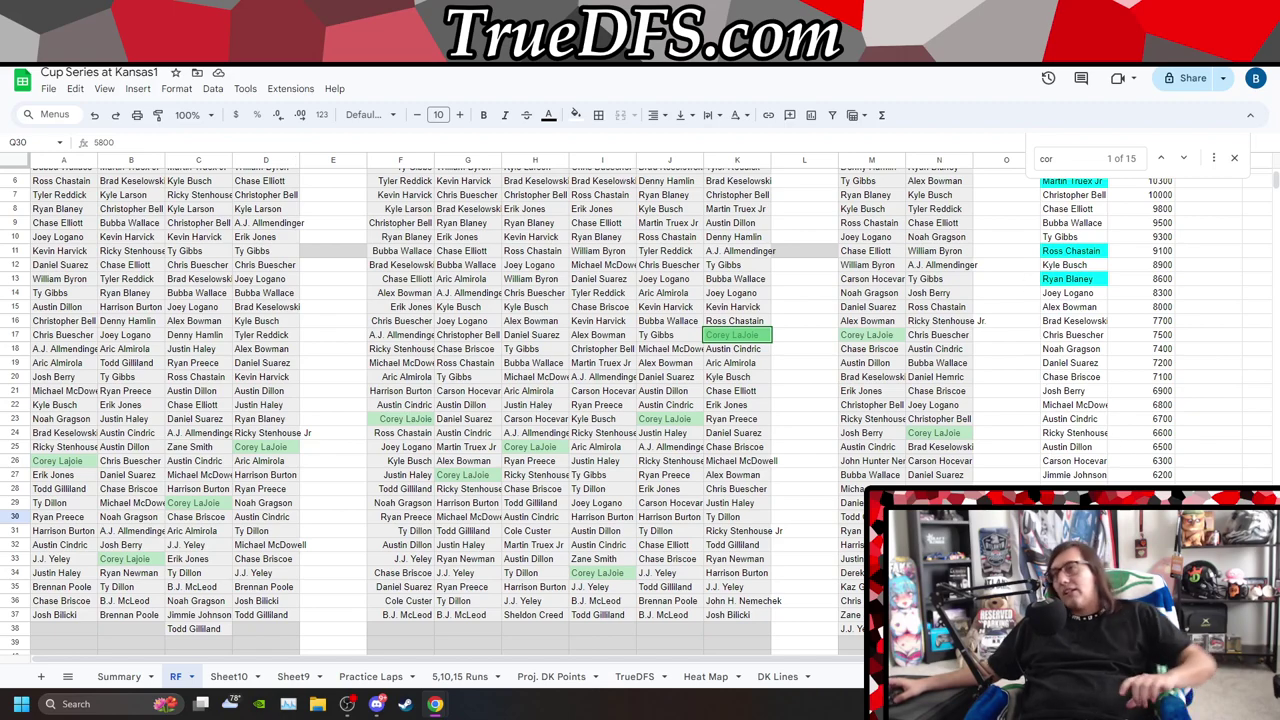
left_click(1073, 558)
left_click(1073, 572)
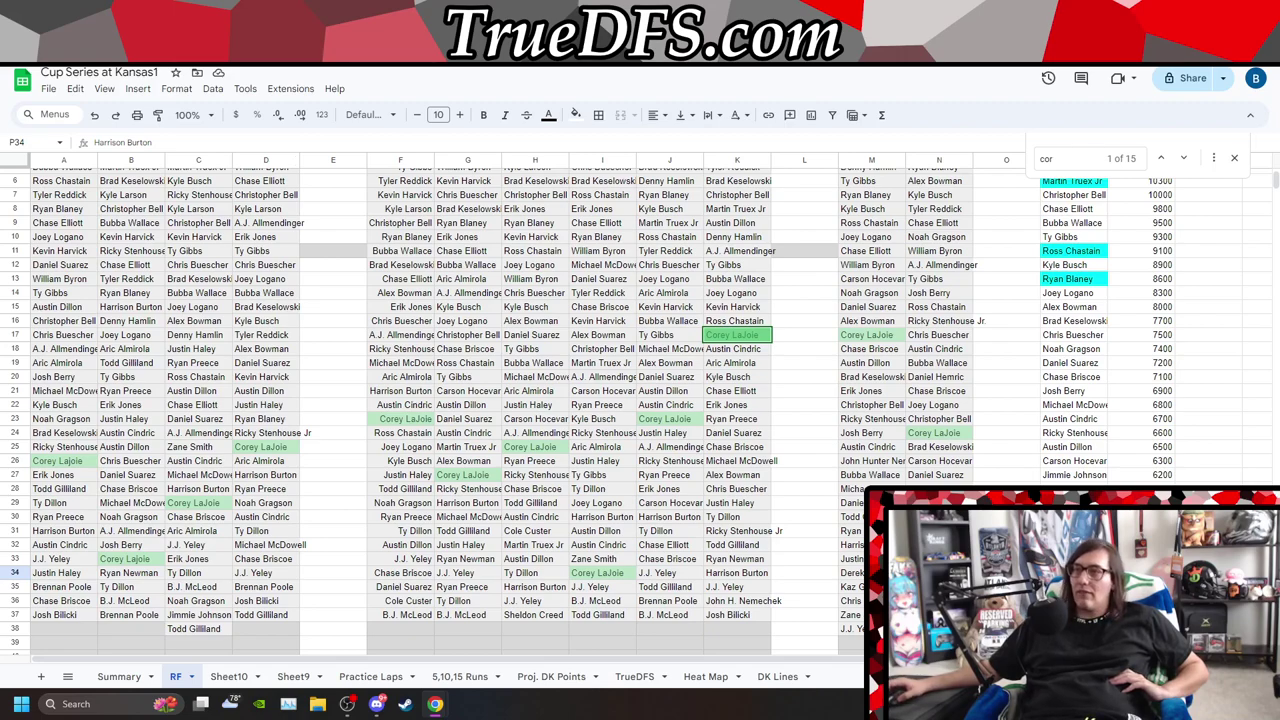
left_click(1070, 586)
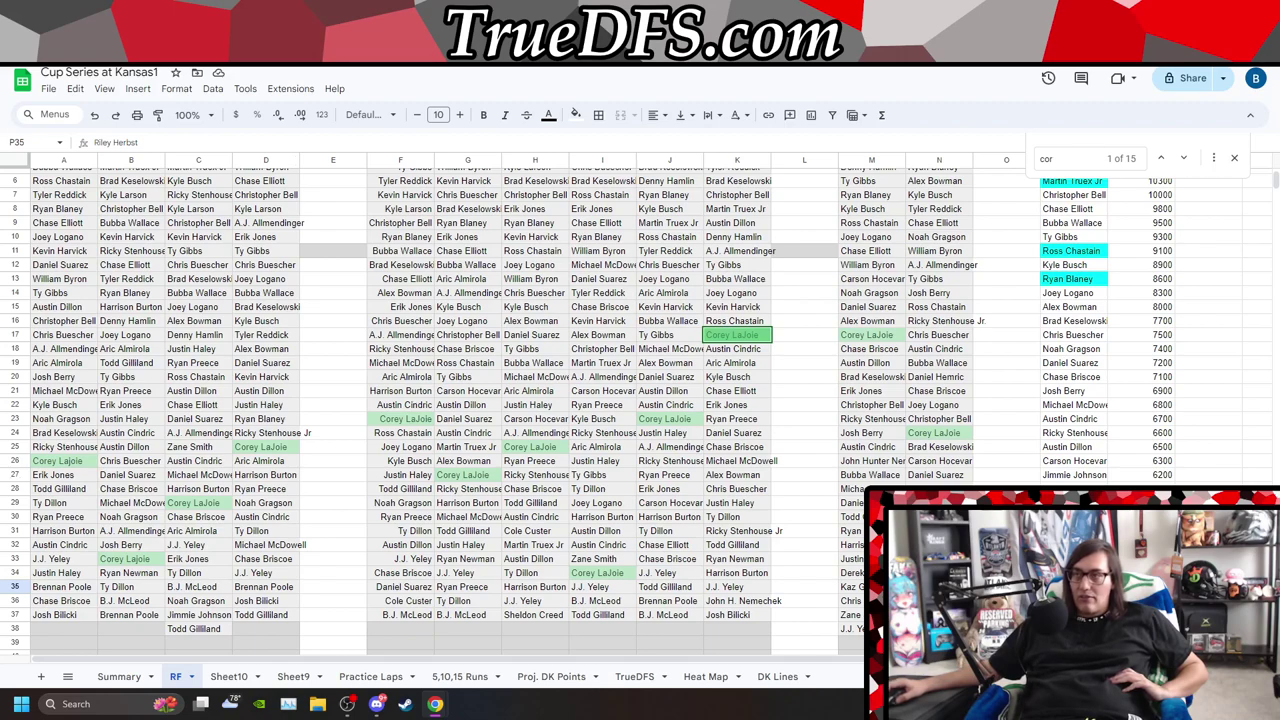
- Select the cheapest drivers and their salaries in P29:Q39, review the whole salary list, and close the sheet search
left_click_drag(1070, 502, 1150, 642)
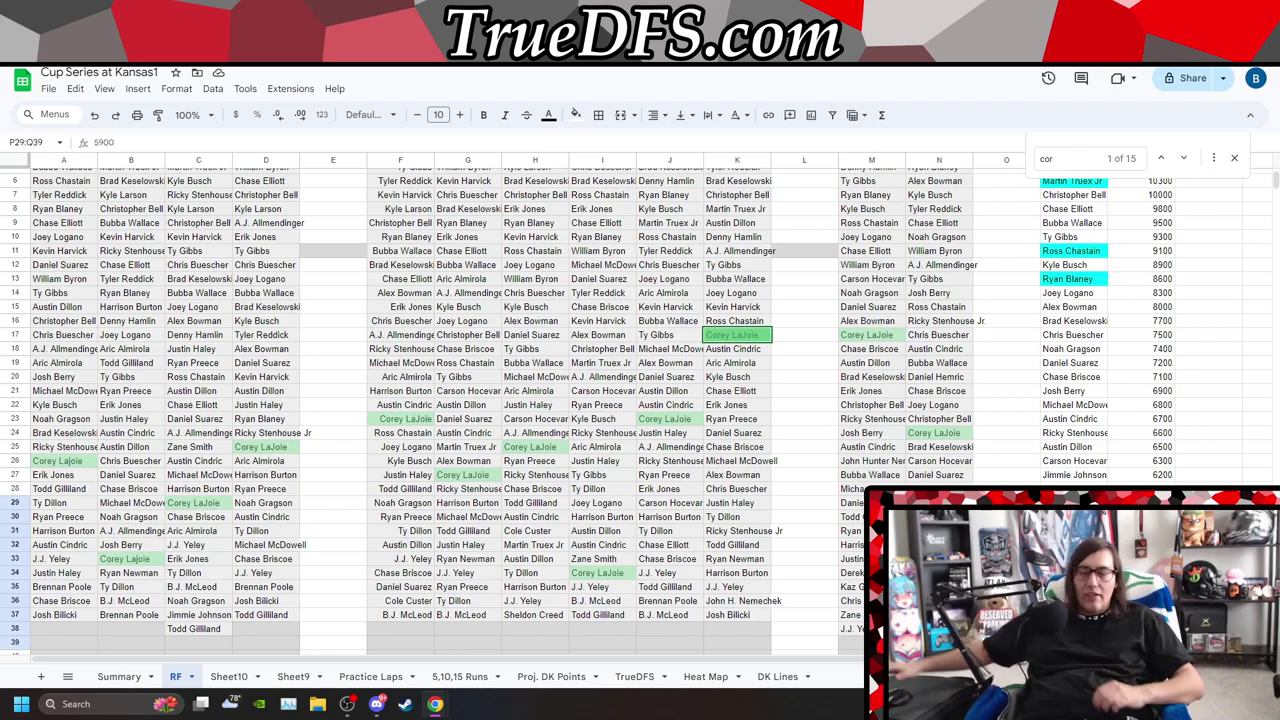
scroll(1150, 445, "down", 4)
scroll(1148, 443, "up", 2)
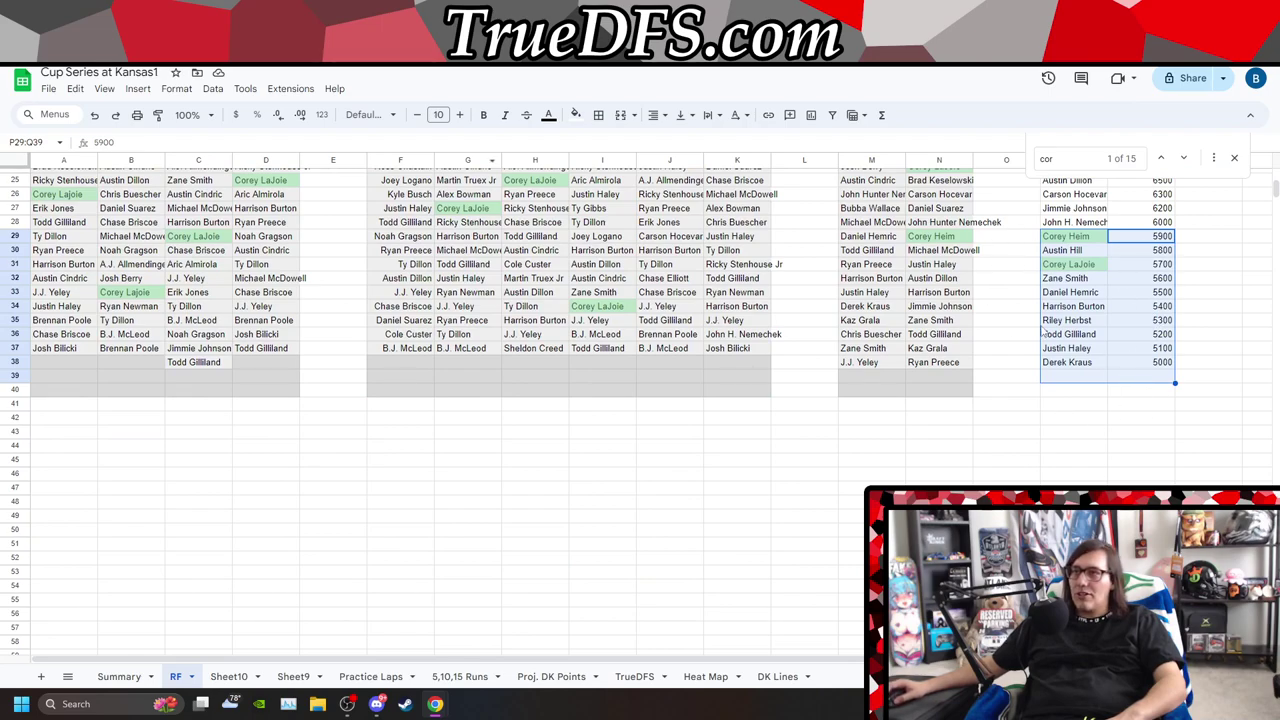
scroll(1025, 332, "up", 5)
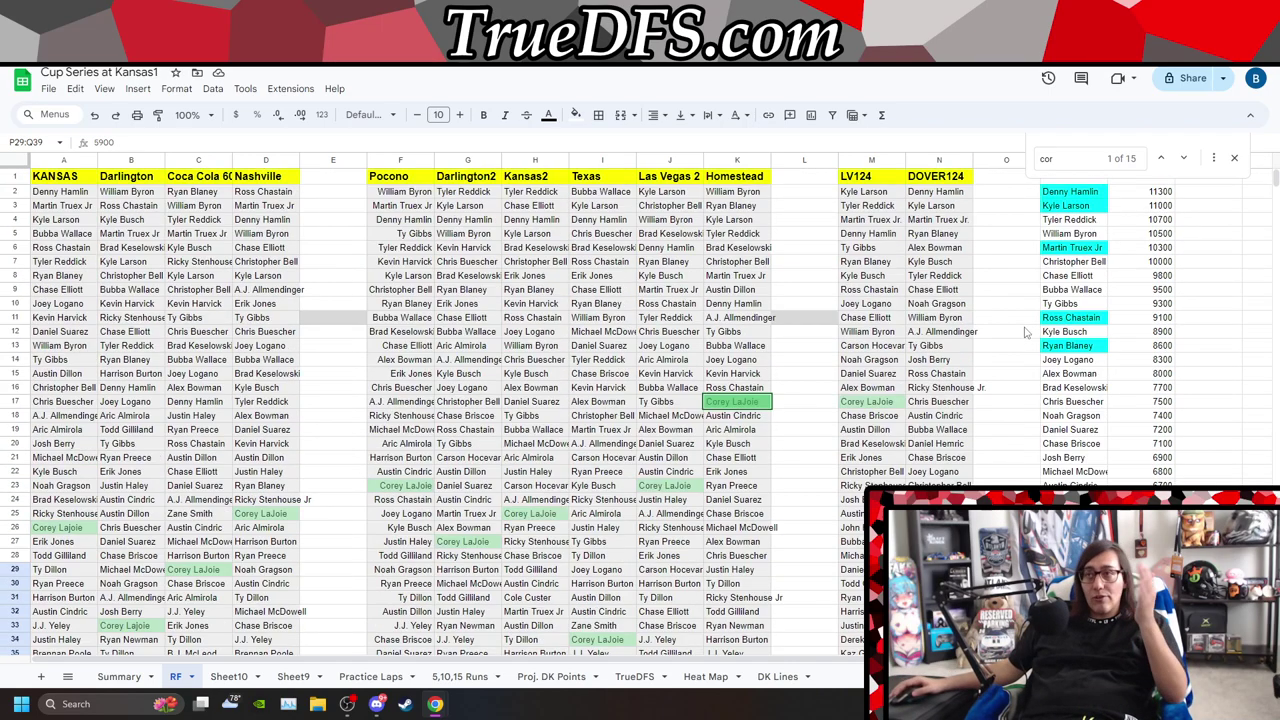
left_click(1234, 160)
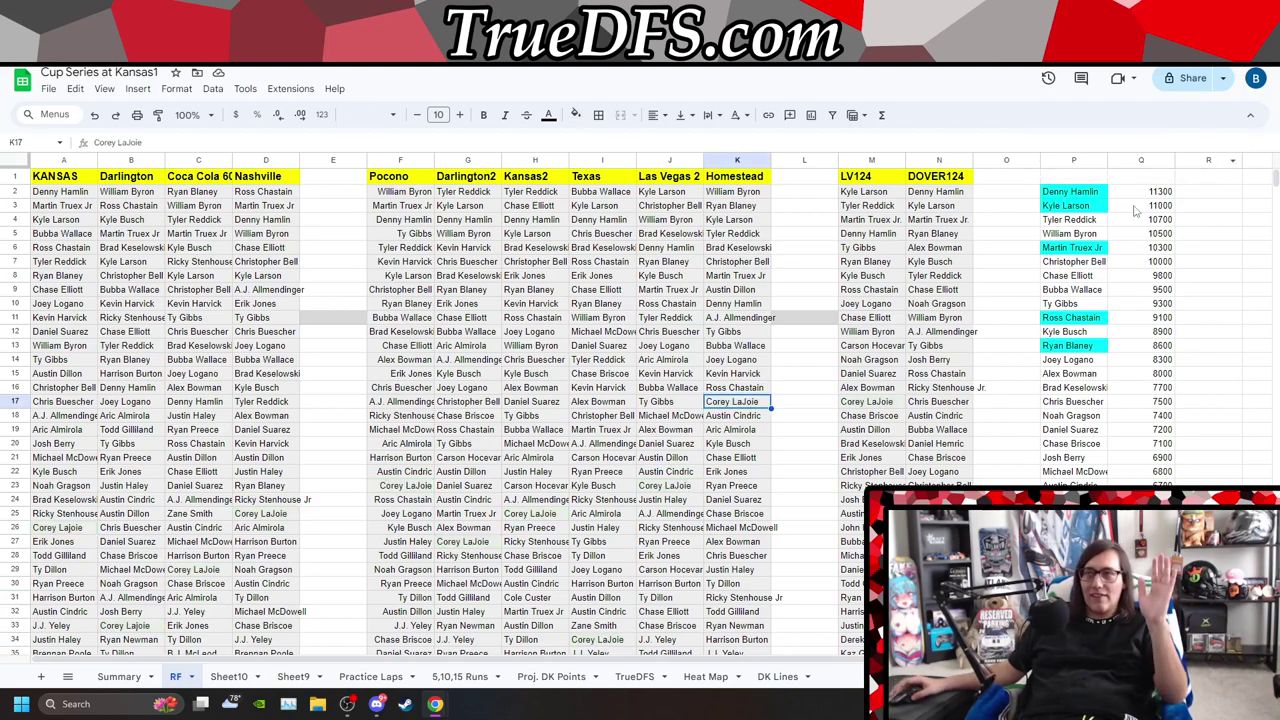